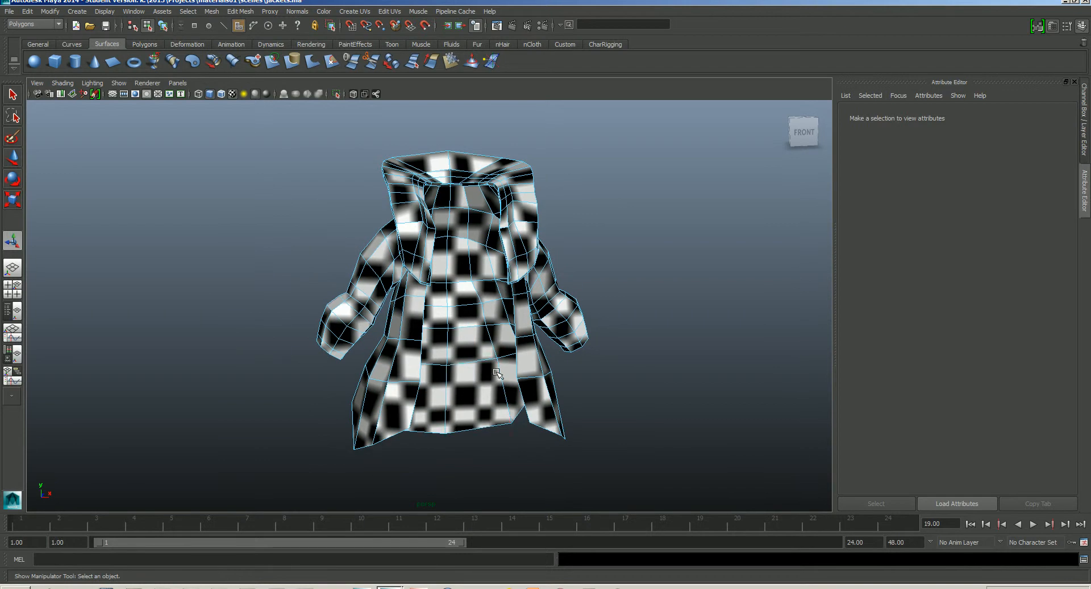
- Display the jacket mesh in smooth preview and switch it to object mode
key(3)
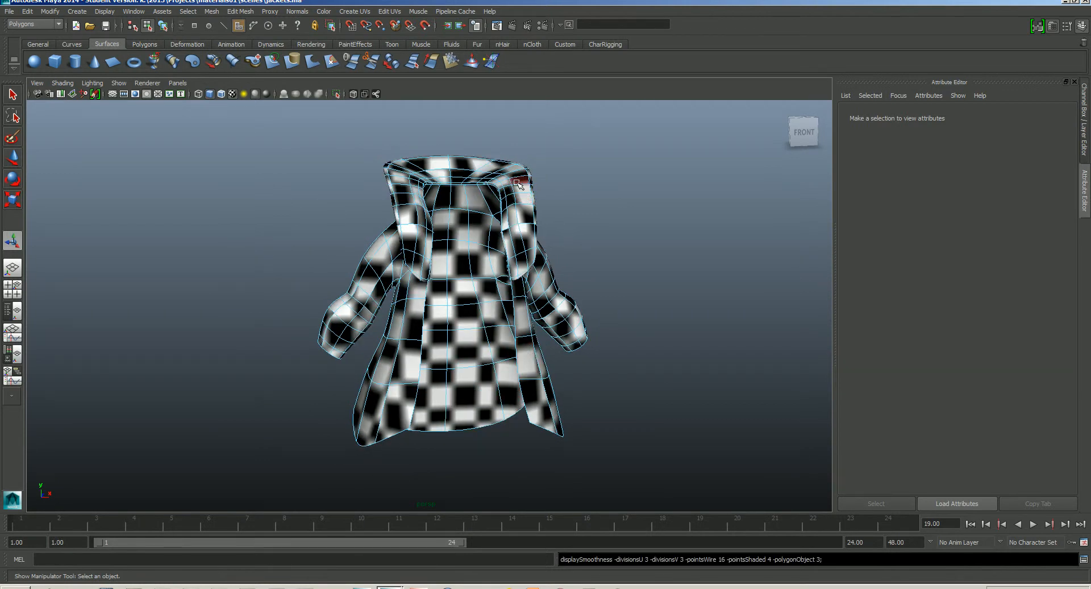
right_click(530, 192)
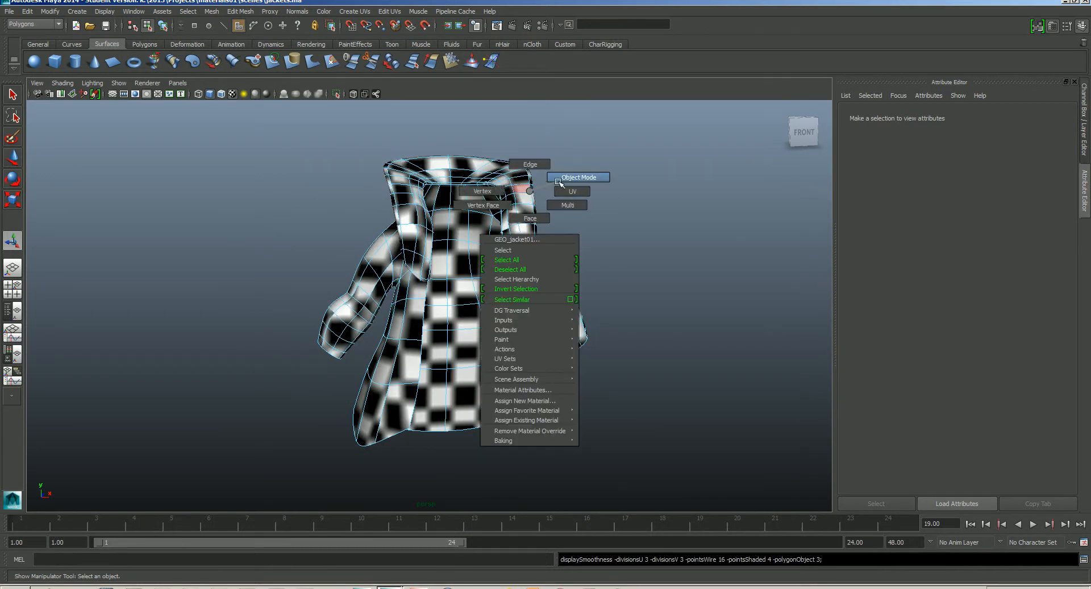
click(576, 178)
click(572, 224)
- Examine the checker pattern on the jacket's front, back, sides and underside for stretching and seams
alt+drag(572, 224, 533, 247)
alt+right_drag(511, 246, 565, 236)
alt+drag(517, 277, 560, 277)
alt+right_drag(534, 272, 560, 276)
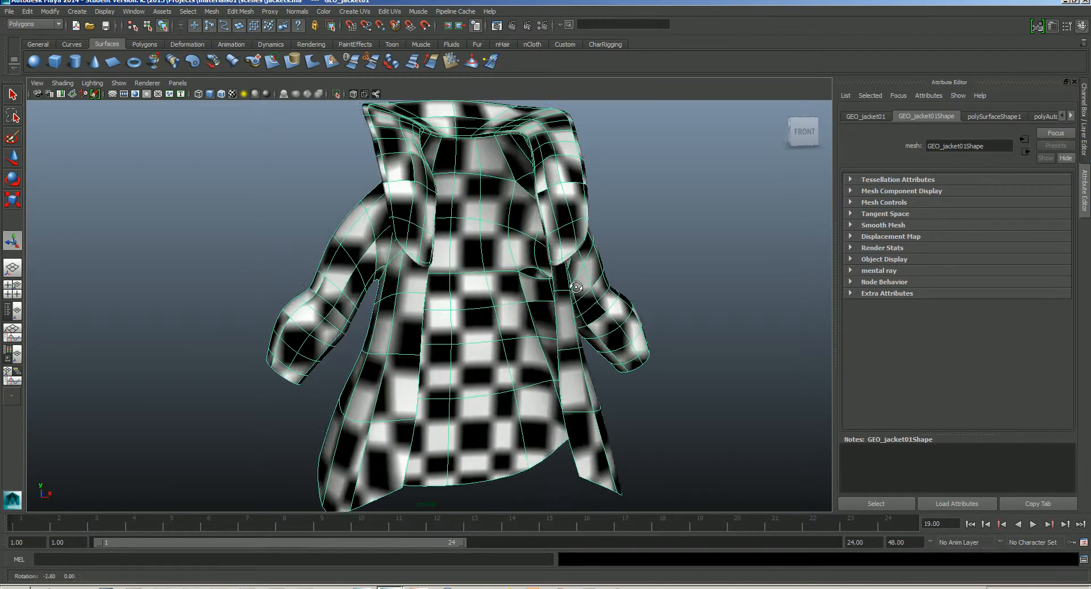
alt+drag(554, 277, 558, 352)
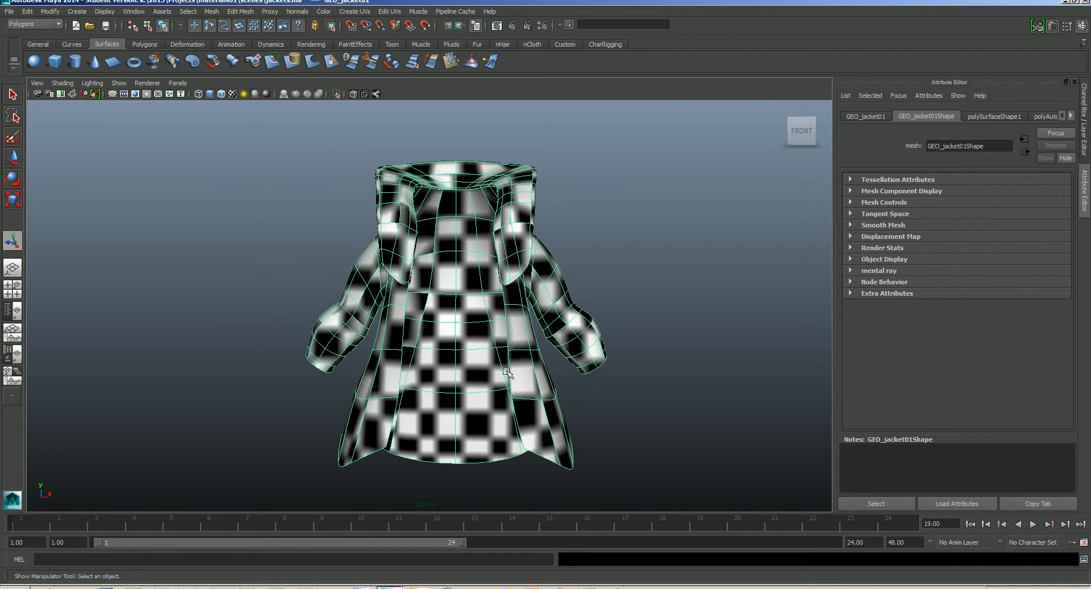
alt+drag(508, 372, 638, 385)
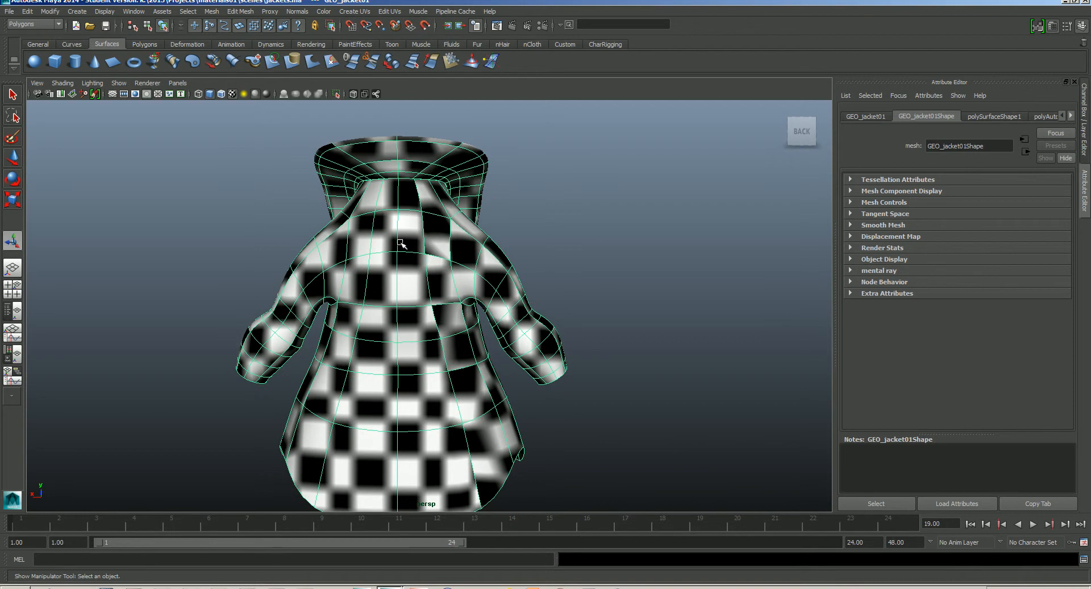
alt+drag(423, 384, 502, 386)
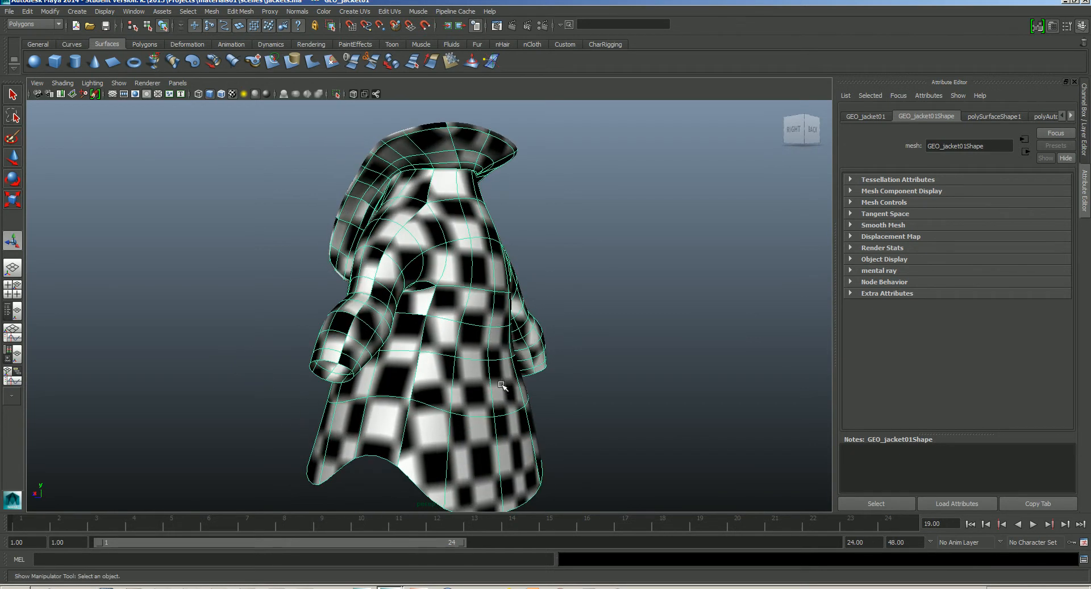
alt+drag(361, 451, 438, 438)
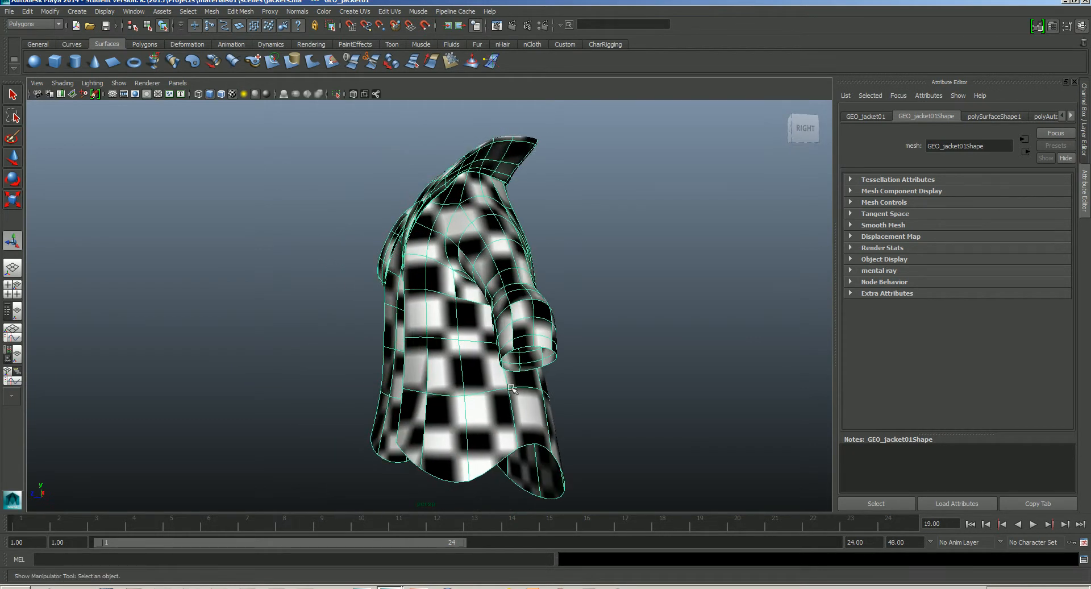
alt+drag(437, 236, 572, 386)
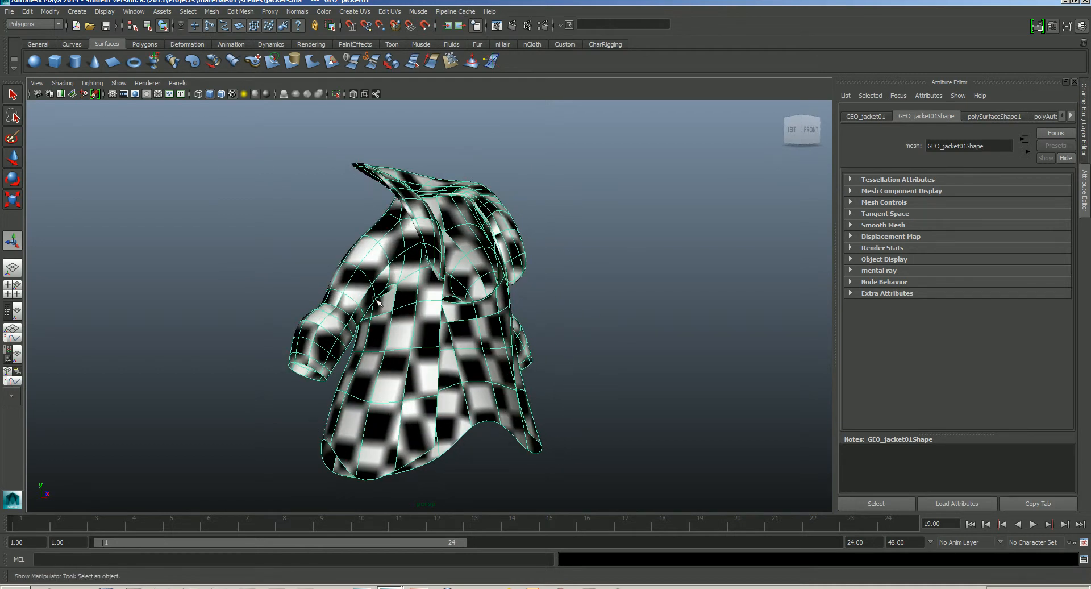
alt+drag(577, 383, 452, 382)
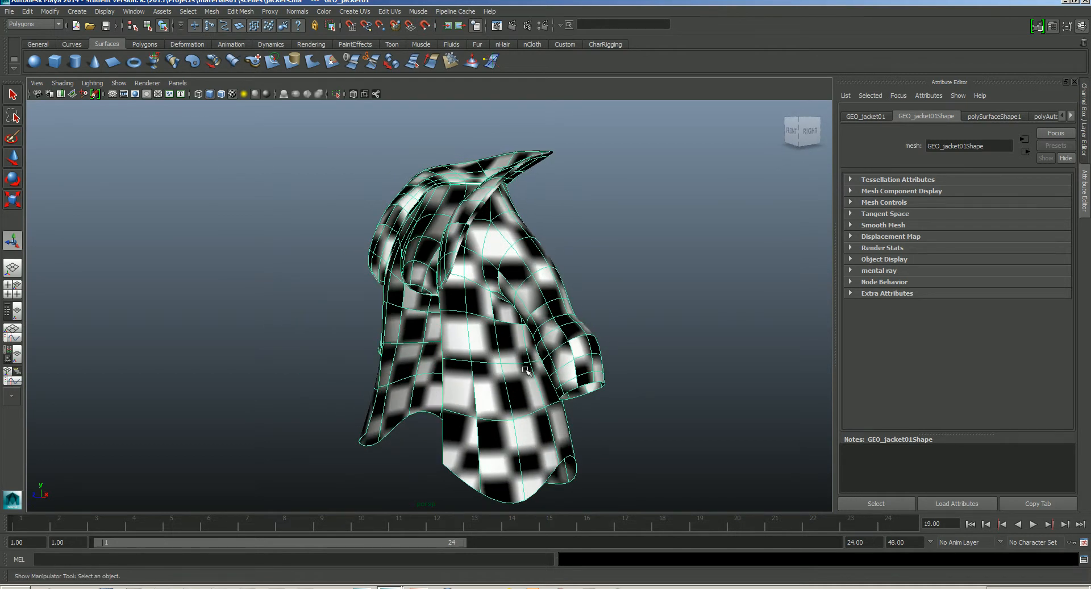
alt+drag(583, 439, 453, 266)
alt+drag(445, 371, 581, 358)
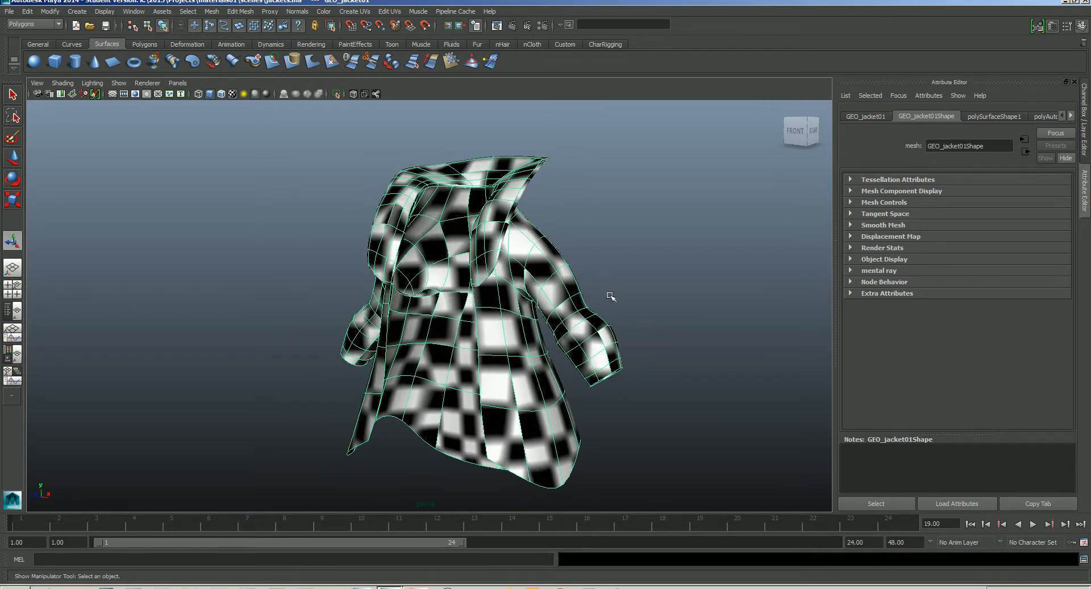
alt+drag(609, 295, 426, 273)
alt+drag(389, 338, 547, 290)
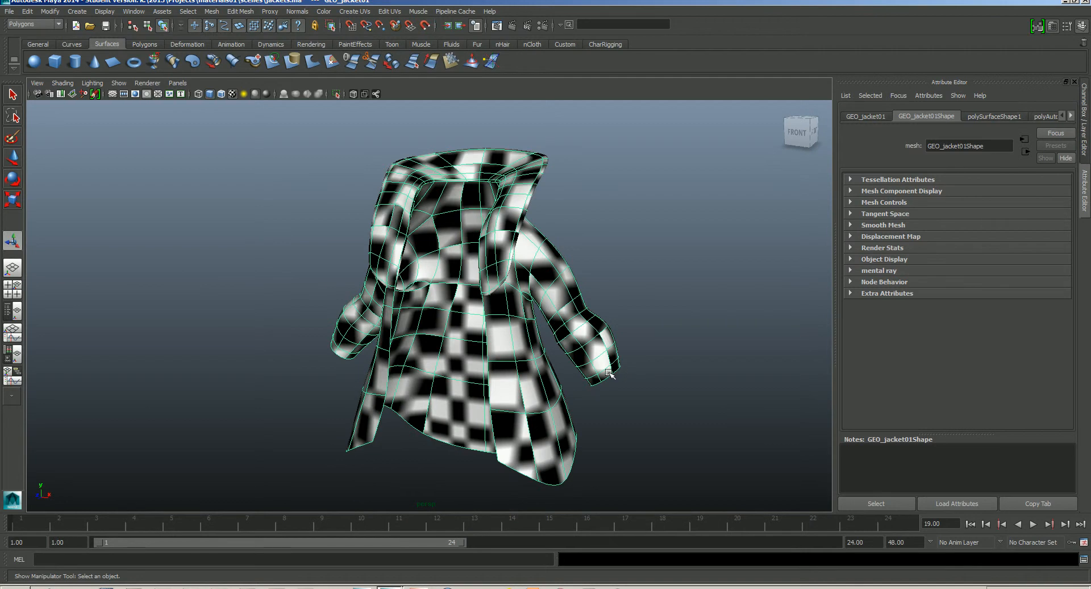
alt+drag(608, 366, 540, 287)
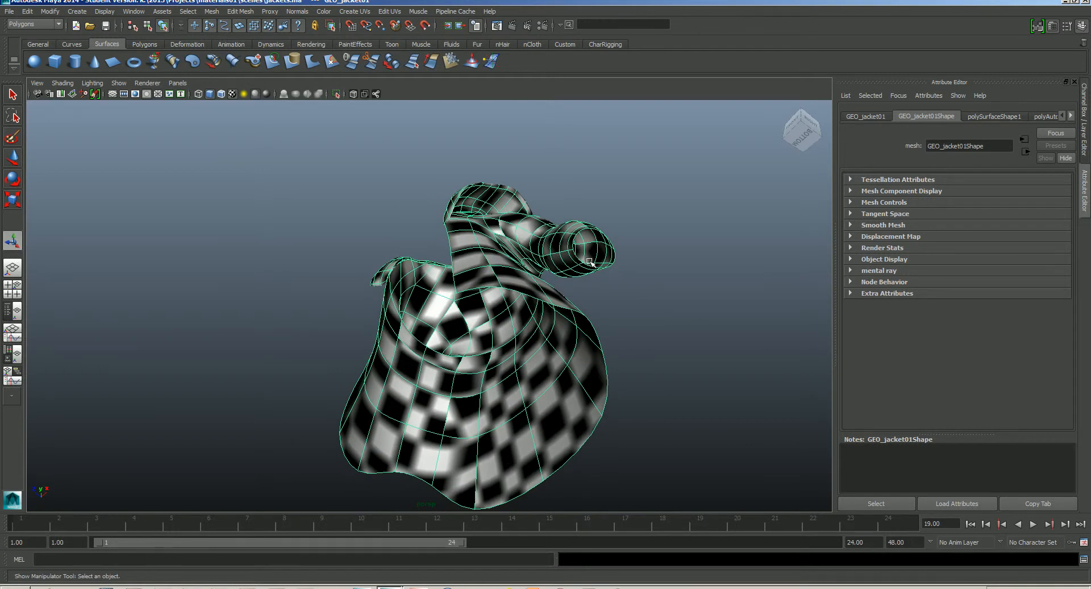
alt+drag(591, 260, 530, 318)
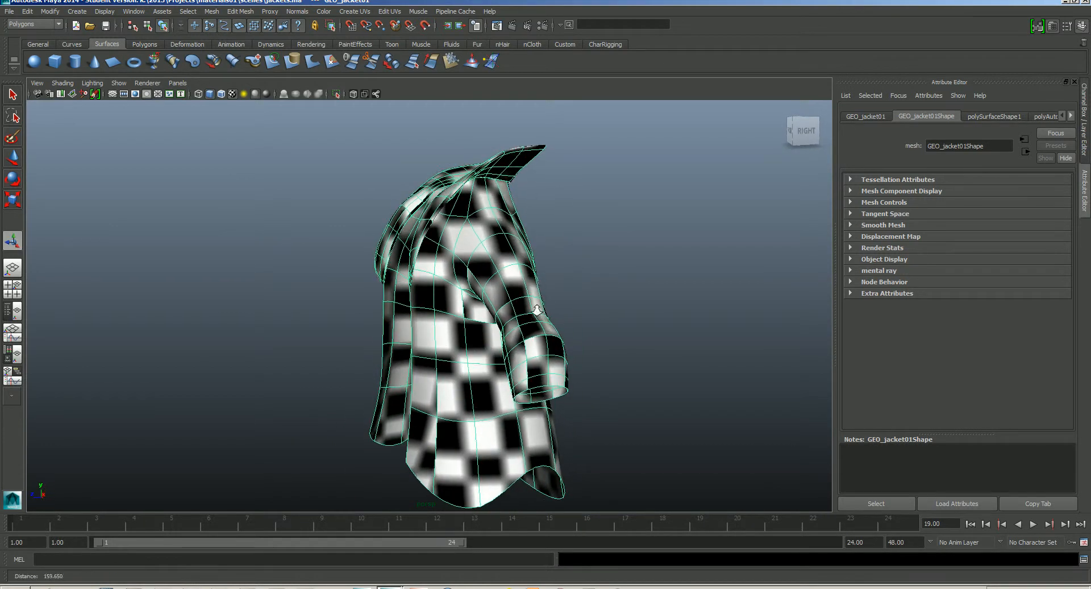
- Inspect the checker pattern around the right sleeve, its cuff opening and the armpit up close
alt+right_drag(534, 323, 622, 374)
alt+middle_drag(626, 377, 540, 310)
alt+drag(531, 276, 533, 273)
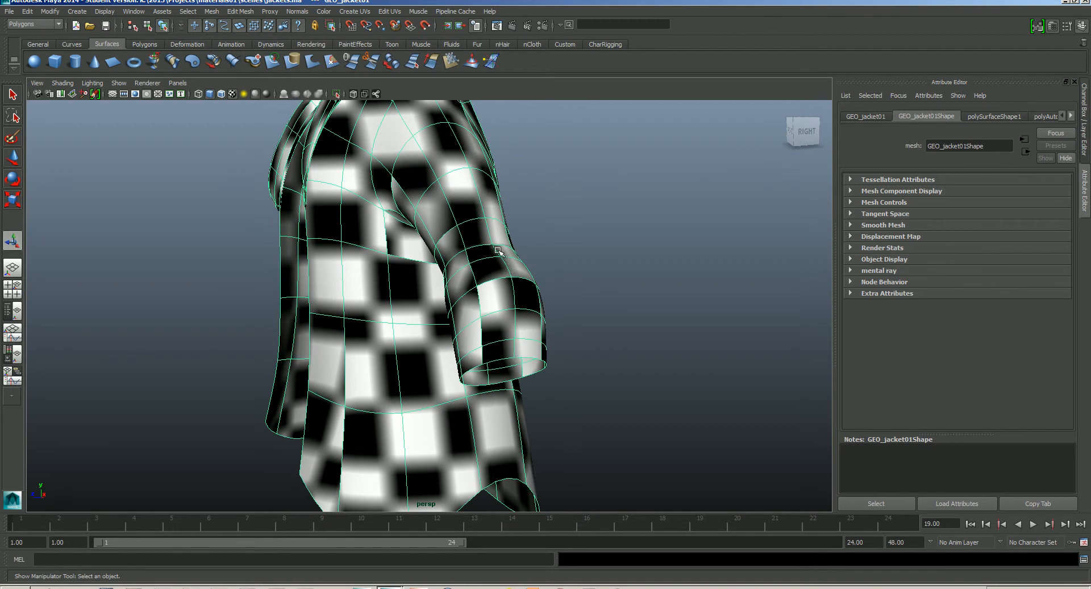
alt+drag(492, 232, 501, 232)
alt+right_drag(528, 269, 555, 303)
alt+middle_drag(555, 334, 547, 362)
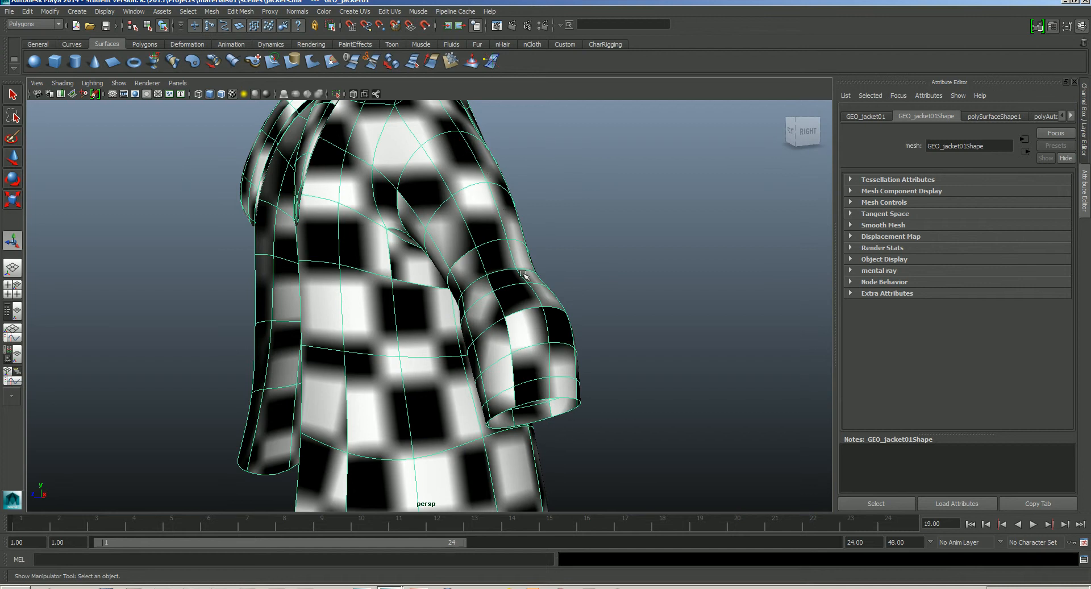
alt+drag(554, 398, 554, 396)
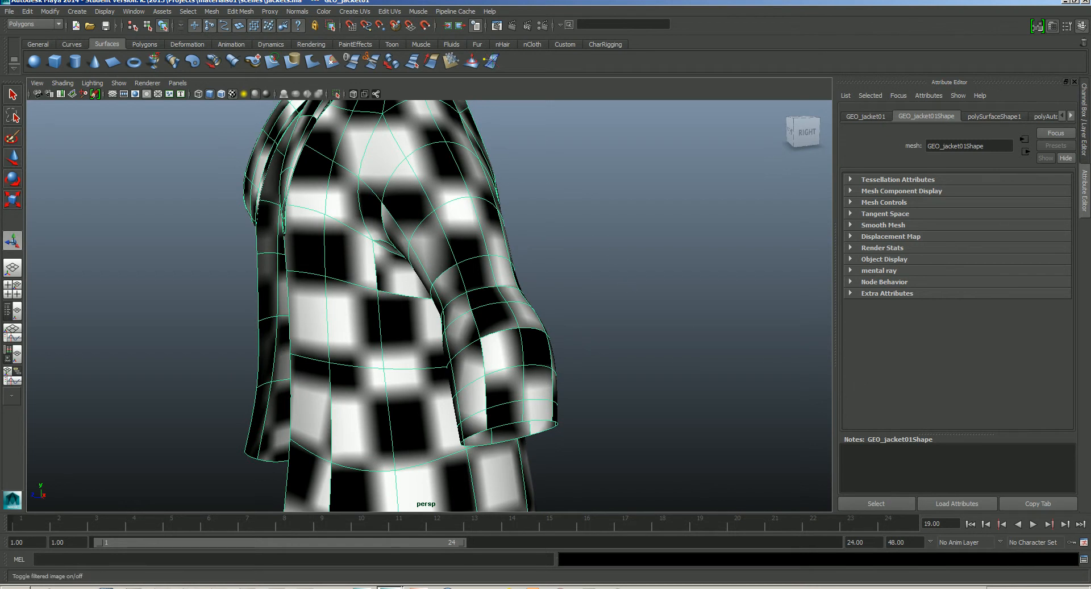
alt+drag(606, 342, 450, 306)
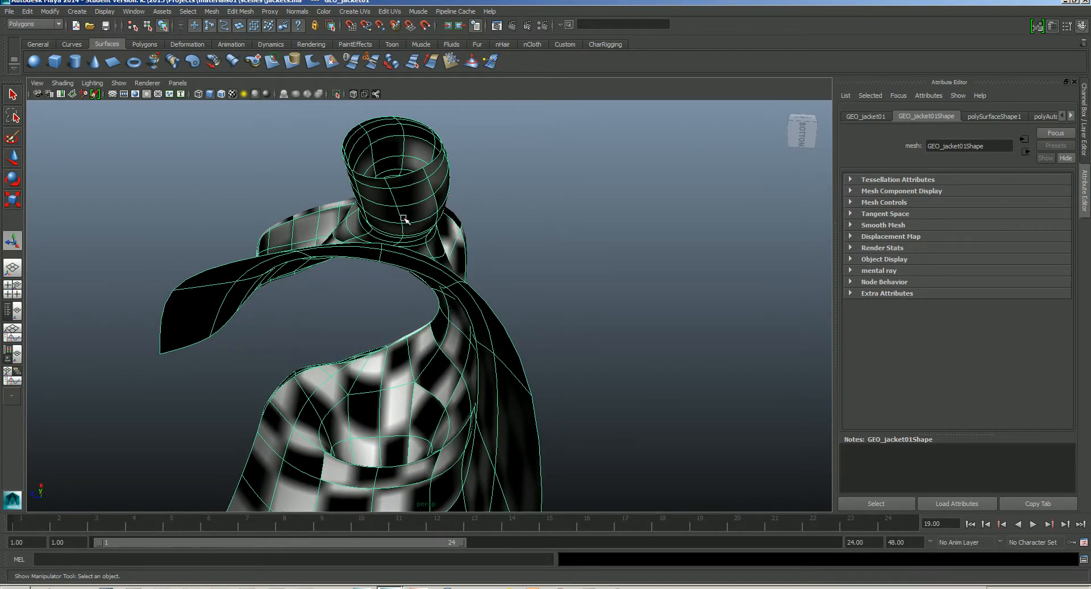
alt+drag(397, 248, 505, 308)
alt+right_drag(504, 308, 580, 346)
alt+middle_drag(580, 347, 551, 359)
alt+drag(550, 359, 489, 296)
alt+drag(418, 255, 446, 275)
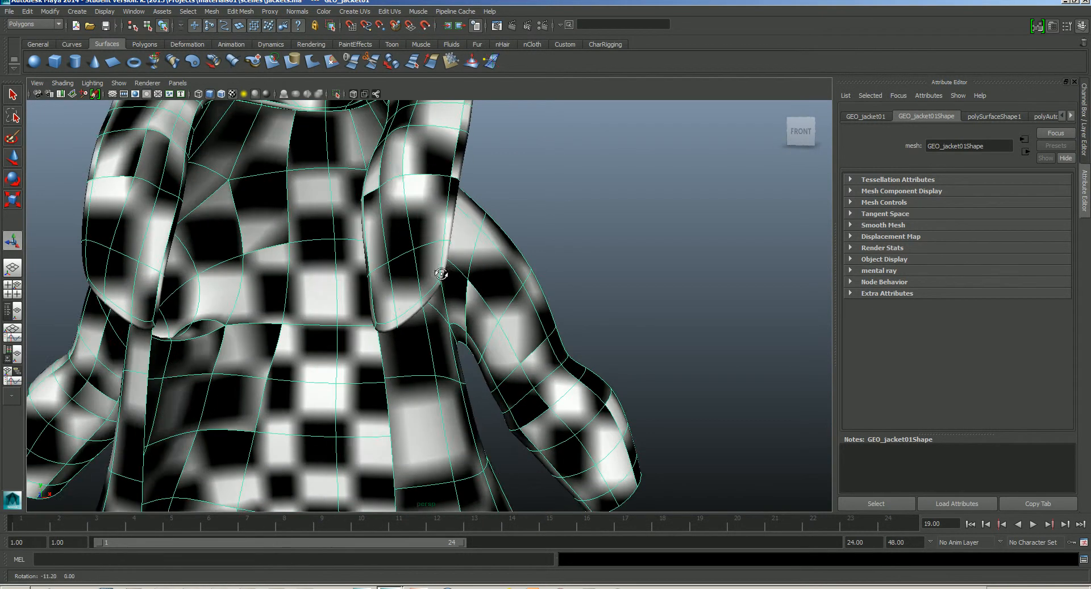
- Review the whole jacket from the front and both sides to judge where its parts can be separated
alt+right_drag(445, 275, 392, 240)
alt+right_drag(505, 400, 475, 391)
alt+middle_drag(475, 391, 541, 356)
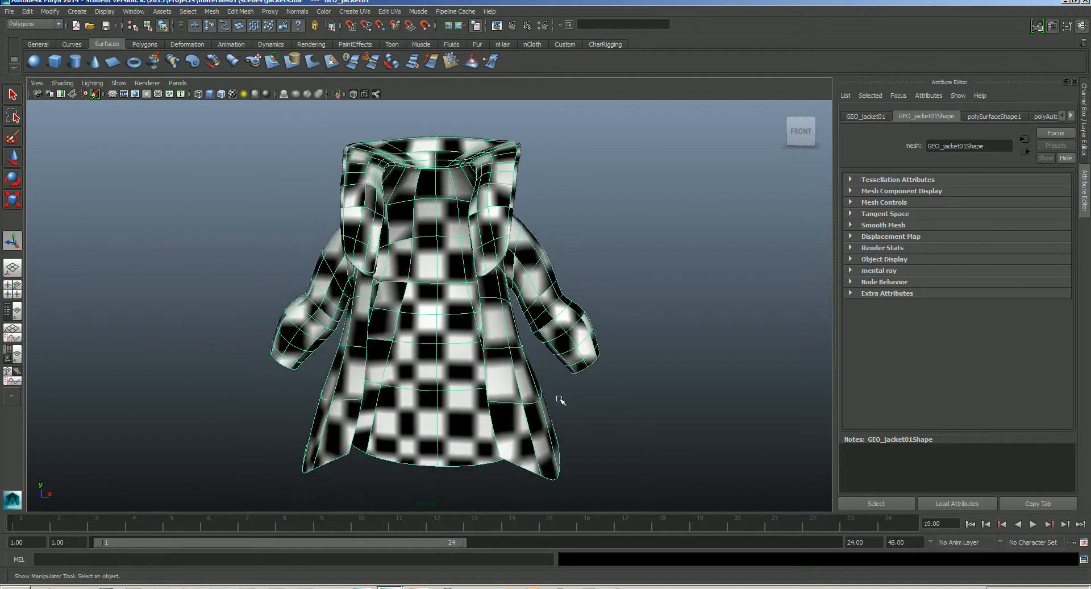
alt+right_drag(560, 400, 528, 364)
alt+middle_drag(526, 355, 526, 383)
alt+drag(526, 384, 531, 375)
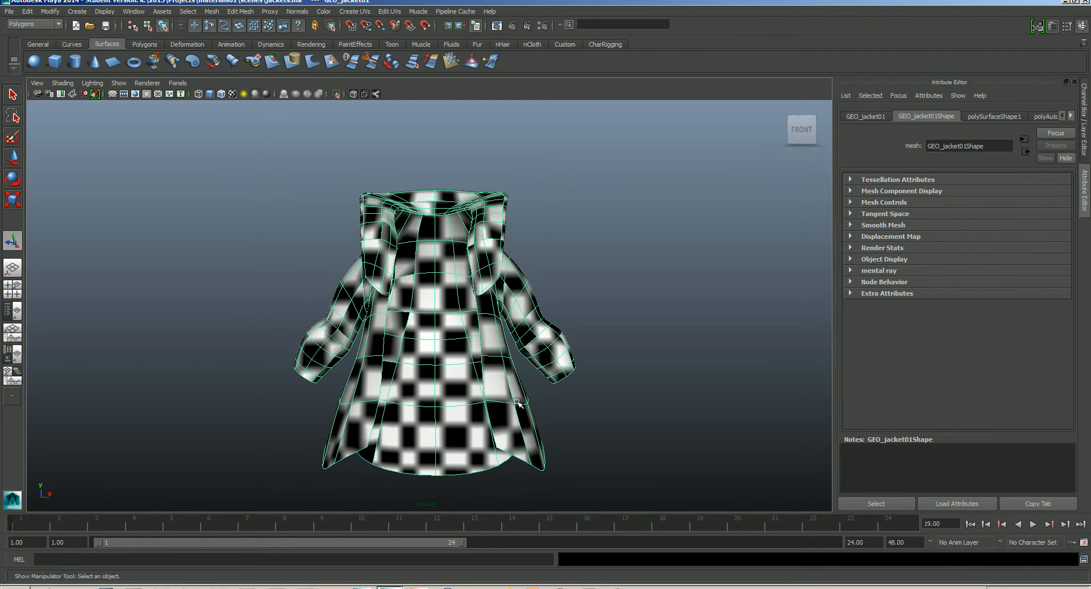
alt+drag(469, 408, 541, 414)
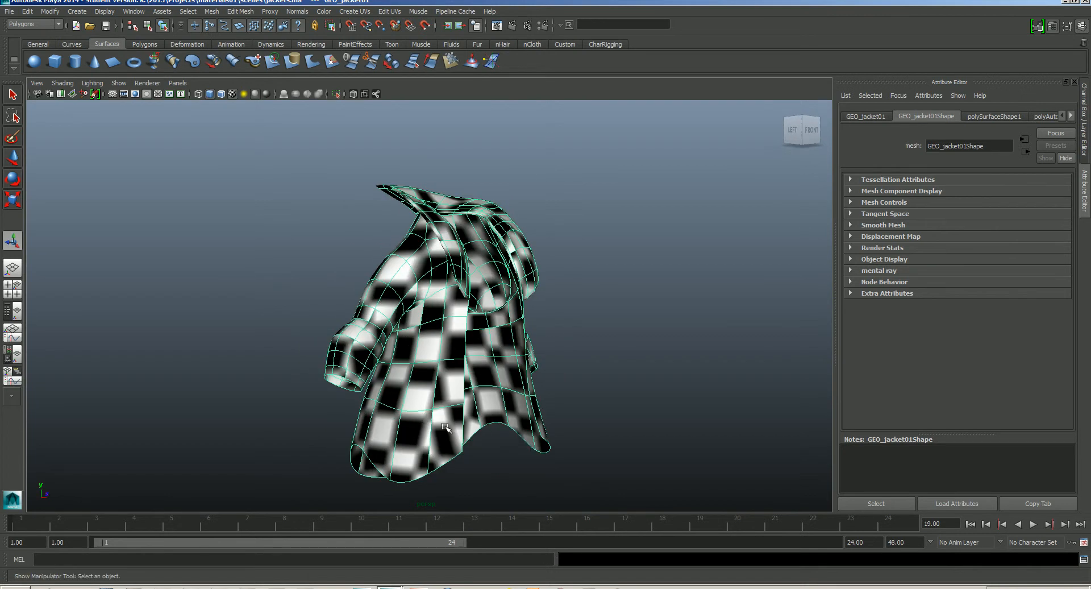
alt+drag(505, 354, 394, 324)
alt+drag(428, 430, 519, 376)
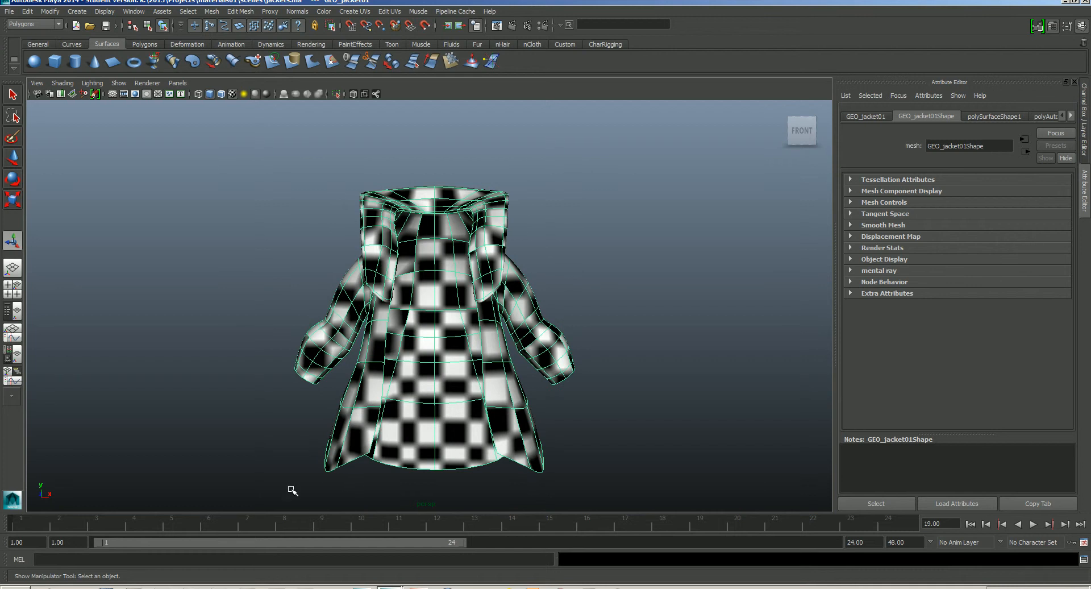
- Select the faces of the jacket's bottom band in face mode and grow the selection up to the waist
drag(293, 489, 557, 418)
right_click(509, 349)
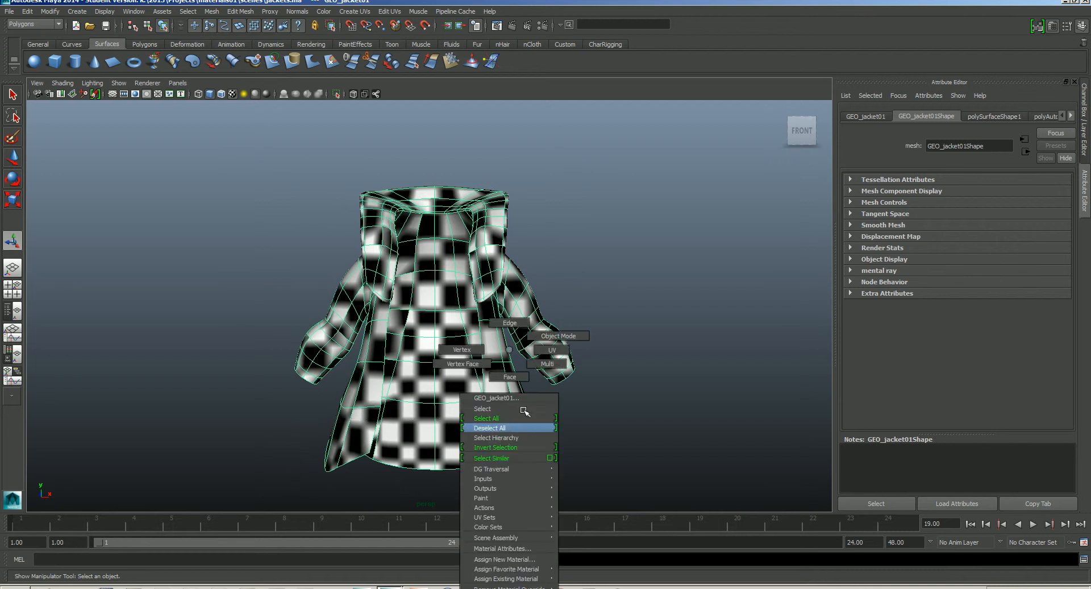
click(490, 427)
drag(308, 491, 549, 418)
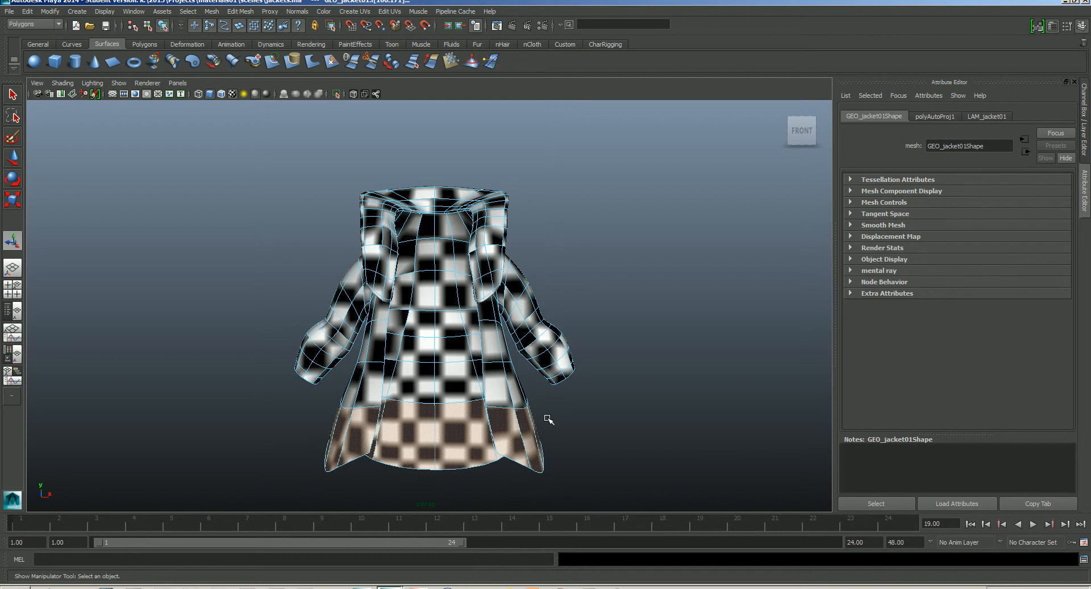
key(shift+period)
key(shift+period)
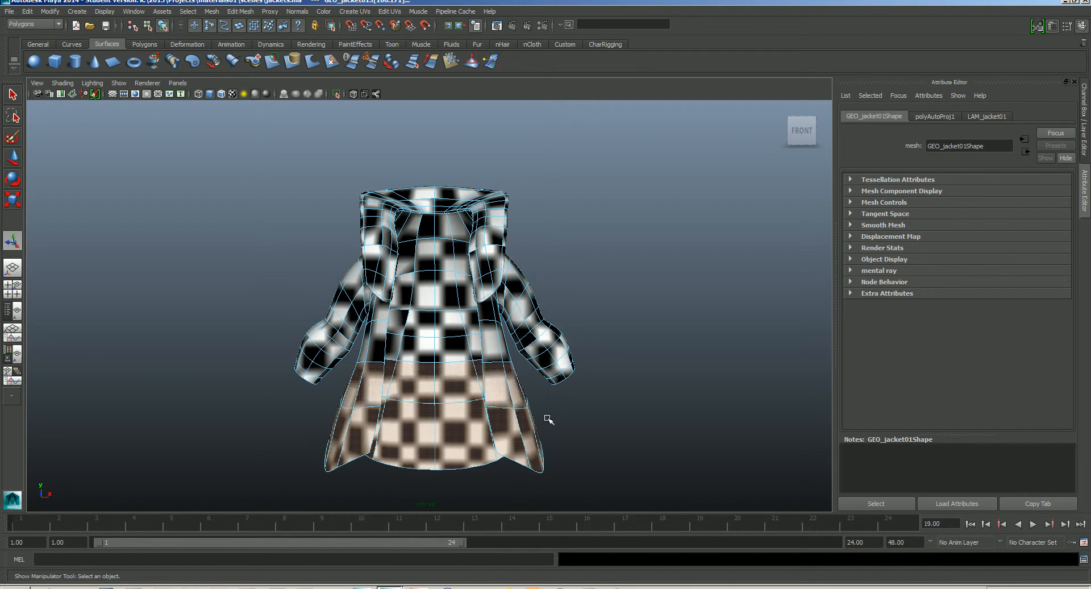
key(shift+period)
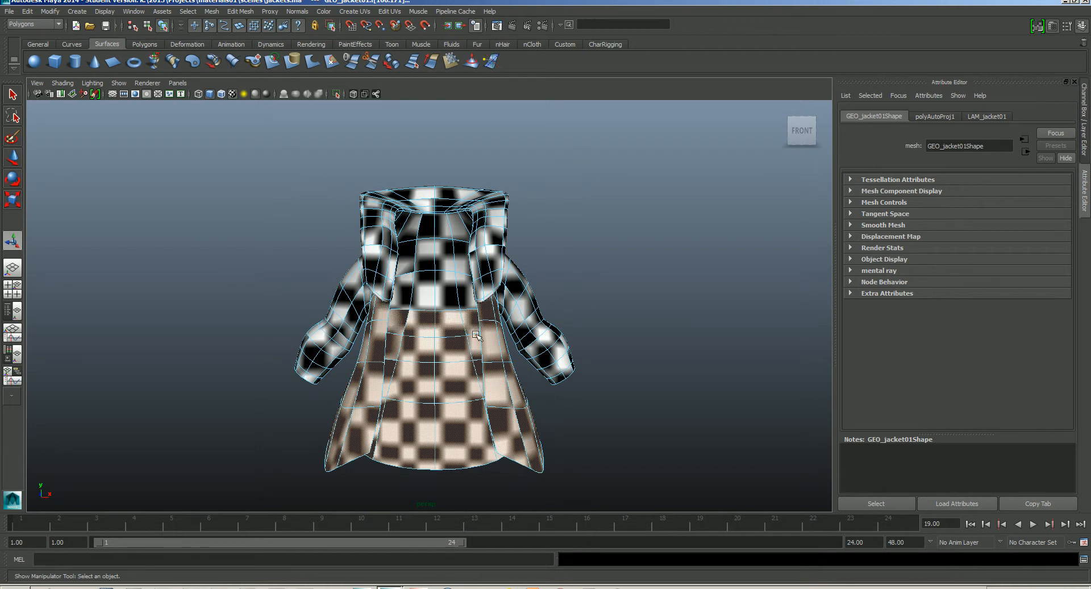
- Add the left chest faces between the sleeve and the collar flap to the selection, up towards the shoulder
alt+drag(476, 335, 518, 336)
alt+right_drag(518, 336, 557, 375)
alt+middle_drag(557, 375, 530, 417)
alt+drag(505, 320, 570, 301)
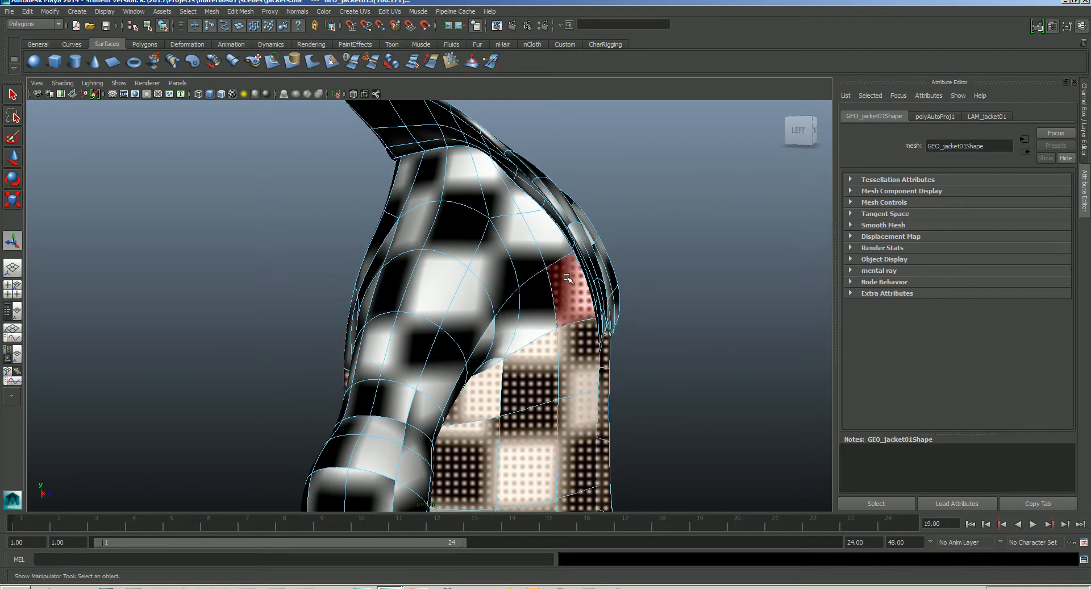
key(q)
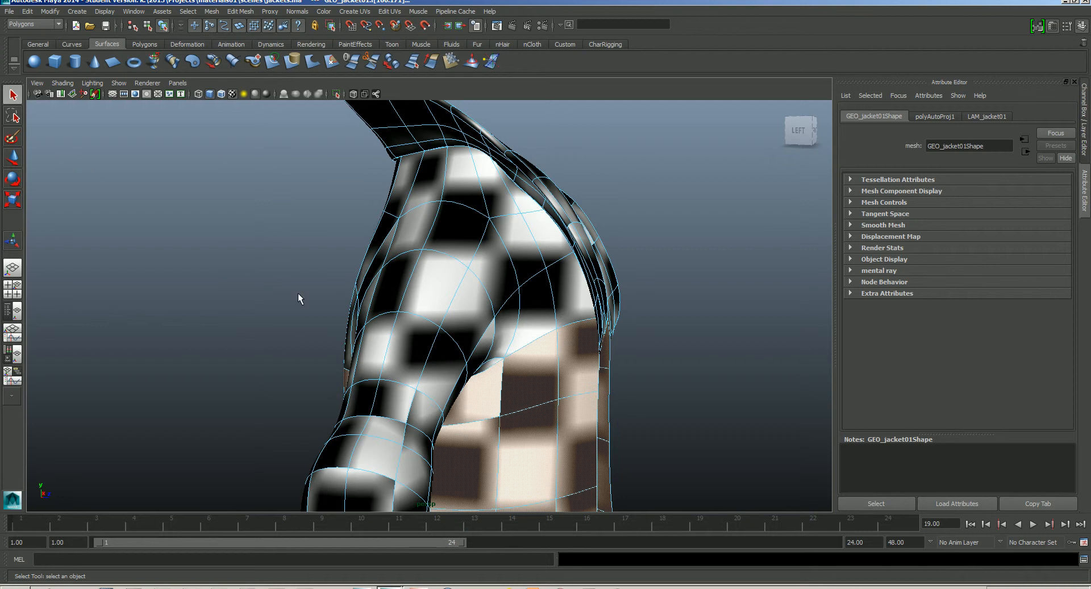
shift+click(536, 318)
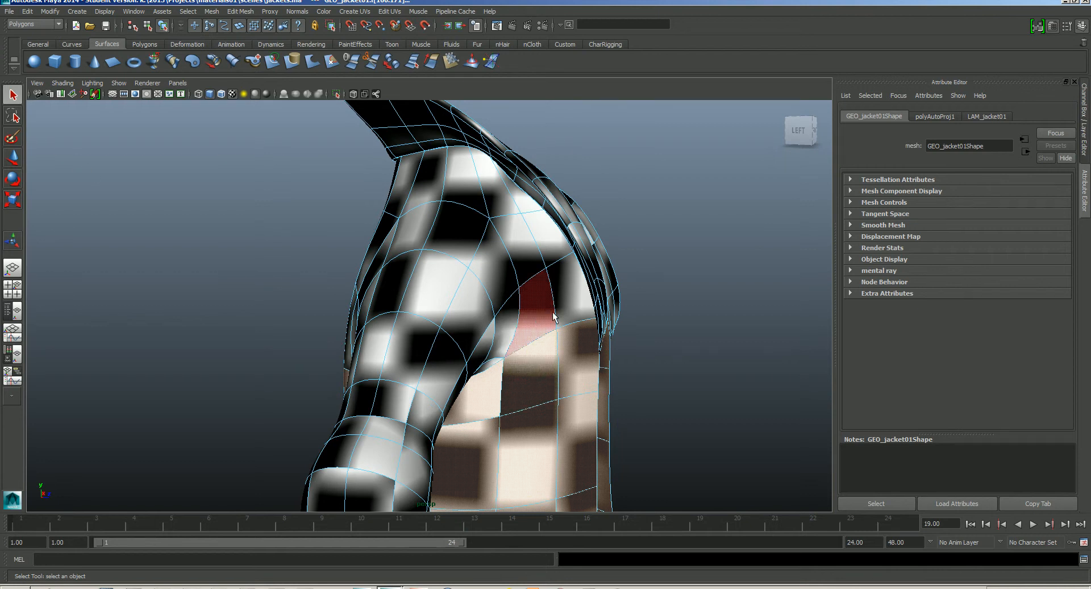
shift+click(570, 290)
shift+click(552, 251)
shift+click(520, 254)
shift+click(497, 203)
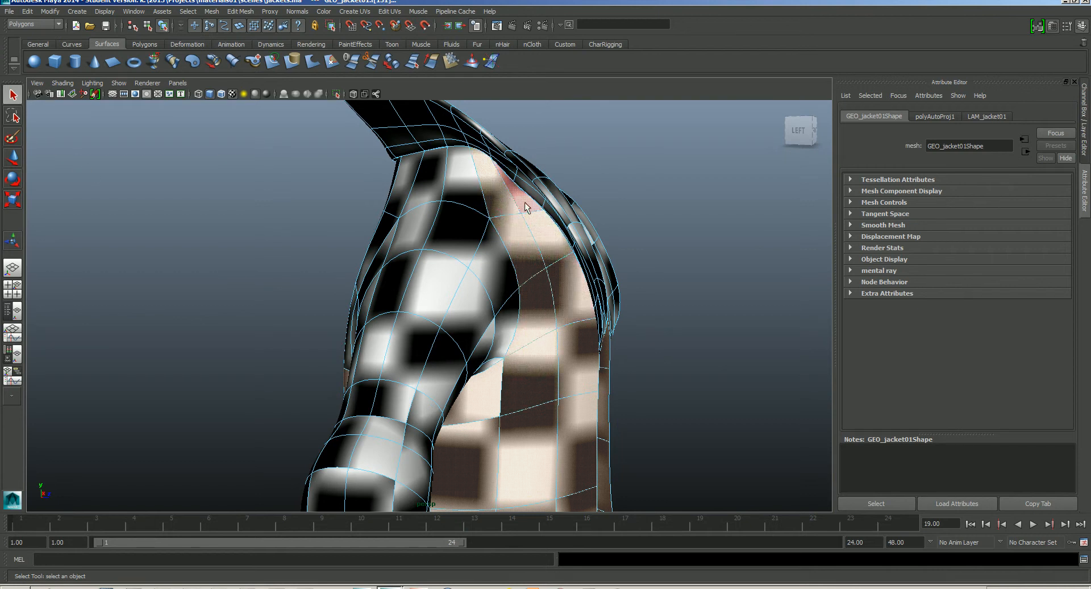
- Add the left shoulder-top faces between the collar and the sleeve to the selection, round to the back
shift+click(463, 170)
shift+click(433, 170)
shift+click(403, 193)
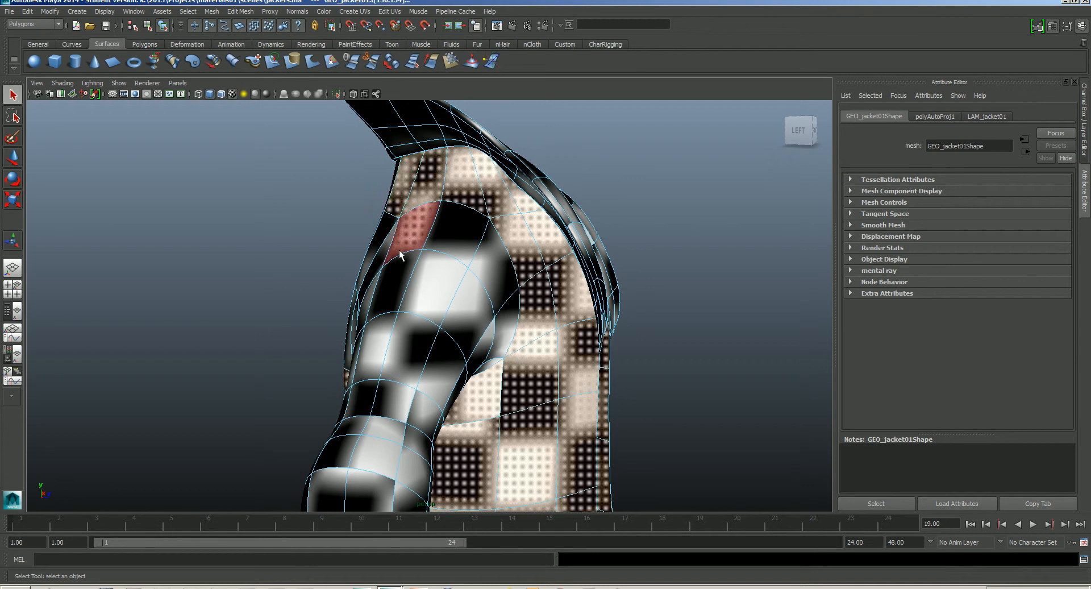
- Add the upper-back faces between the sleeves and the right shoulder and chest faces to the torso selection
alt+drag(401, 230, 492, 257)
shift+click(492, 257)
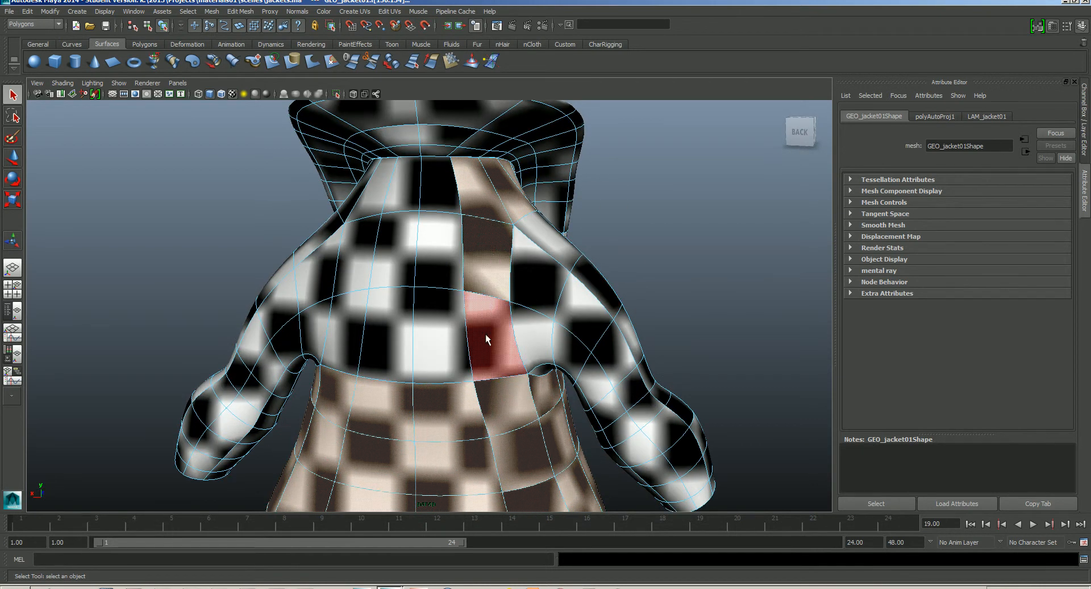
shift+click(486, 335)
shift+click(448, 336)
shift+click(437, 244)
shift+click(427, 198)
shift+click(382, 196)
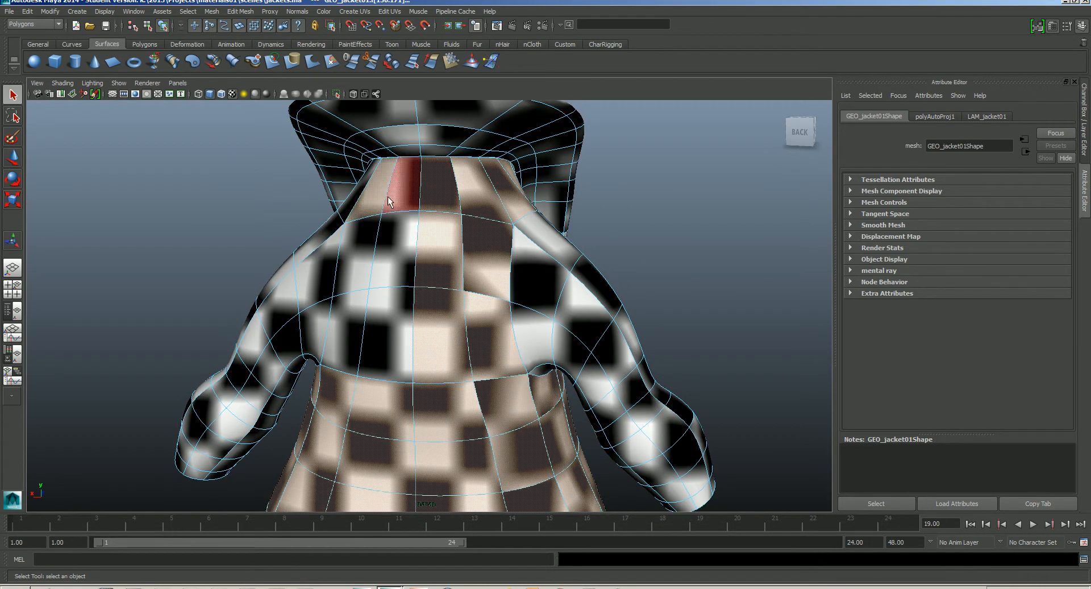
shift+click(403, 203)
shift+click(394, 238)
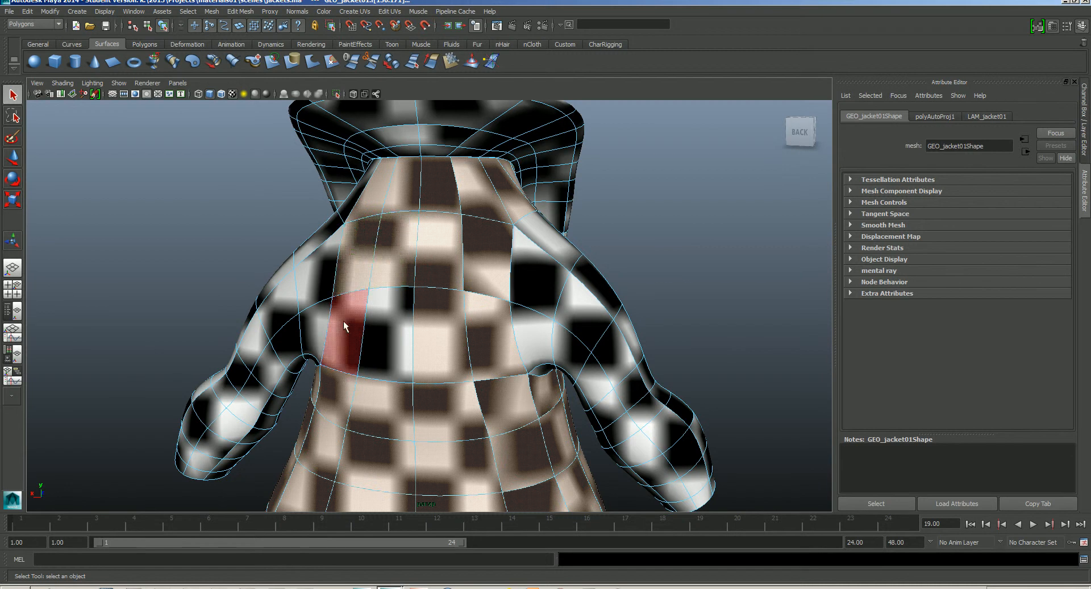
alt+drag(380, 339, 520, 383)
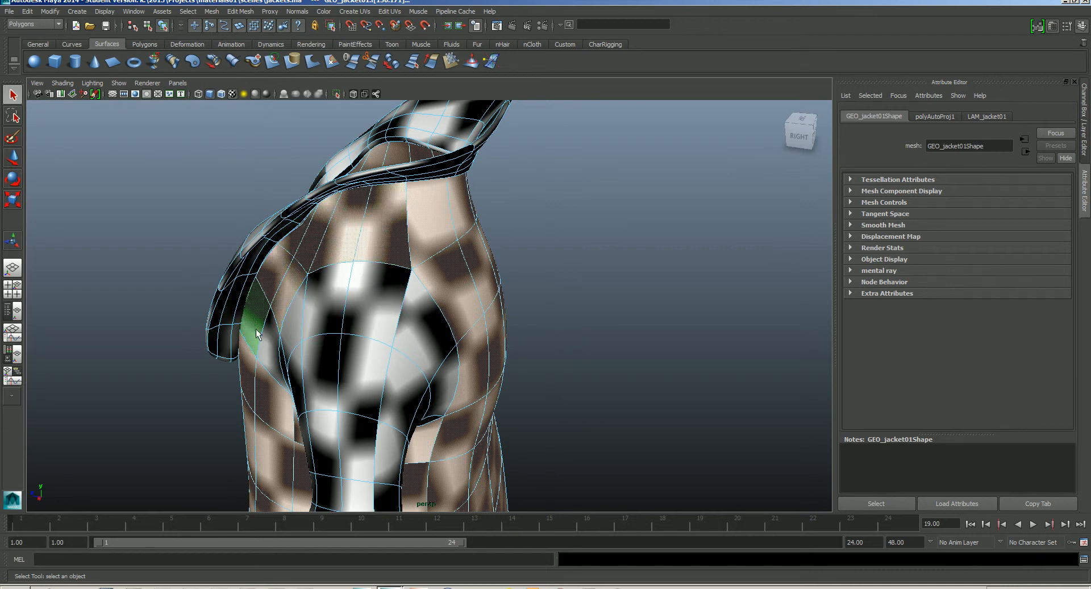
- Apply Spherical Mapping to the selected torso faces
alt+drag(457, 281, 555, 363)
alt+middle_drag(556, 362, 514, 379)
alt+drag(514, 380, 498, 407)
click(356, 13)
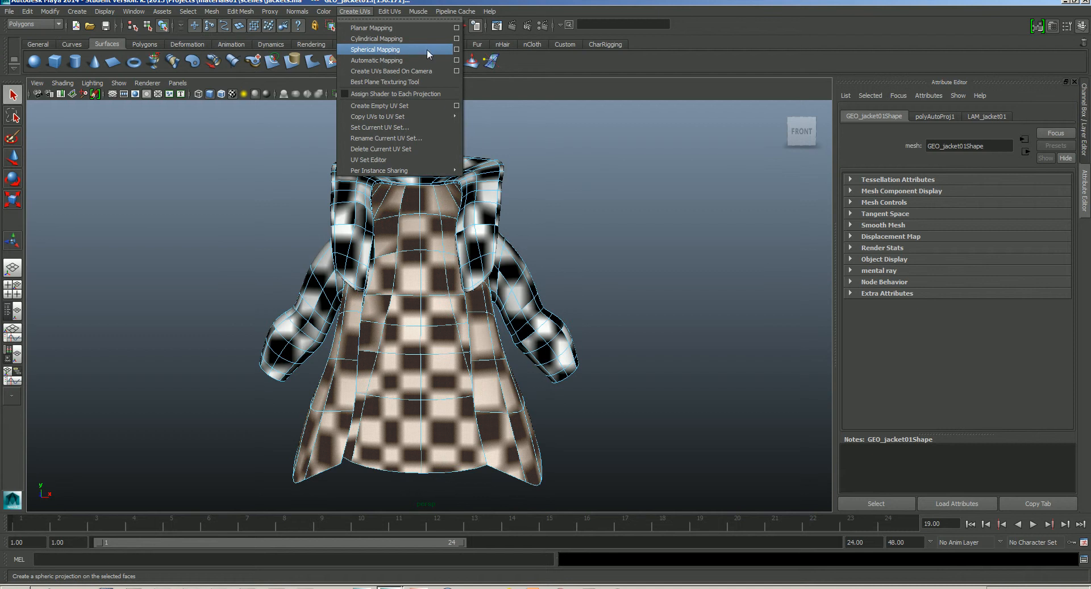
click(375, 50)
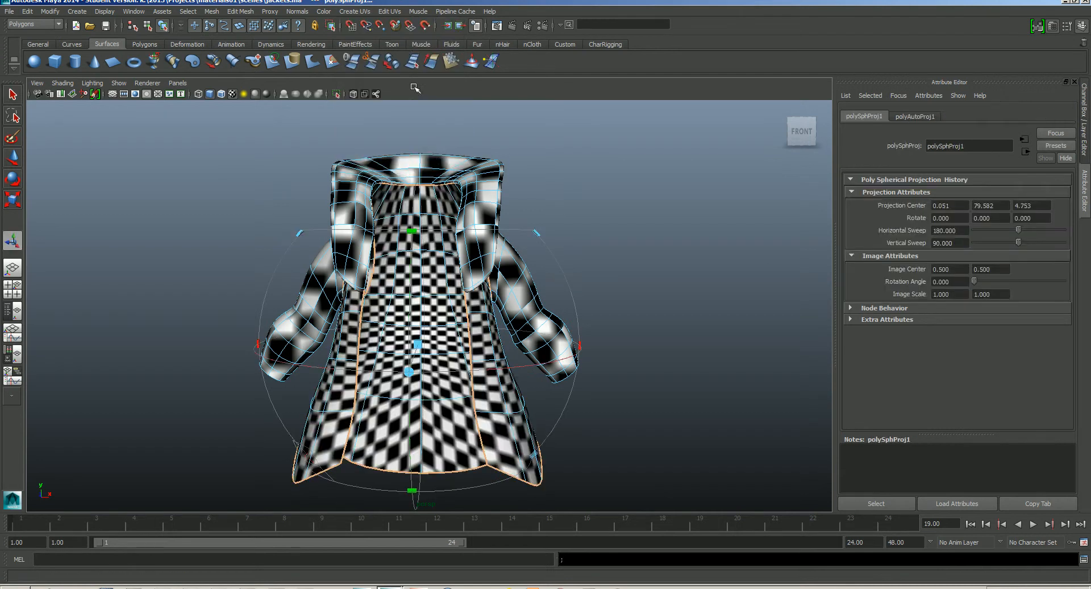
- Examine the torso's checker pattern and the spherical projection around it from the front, back and side
alt+drag(461, 220, 461, 266)
alt+drag(470, 291, 519, 257)
alt+middle_drag(518, 257, 476, 266)
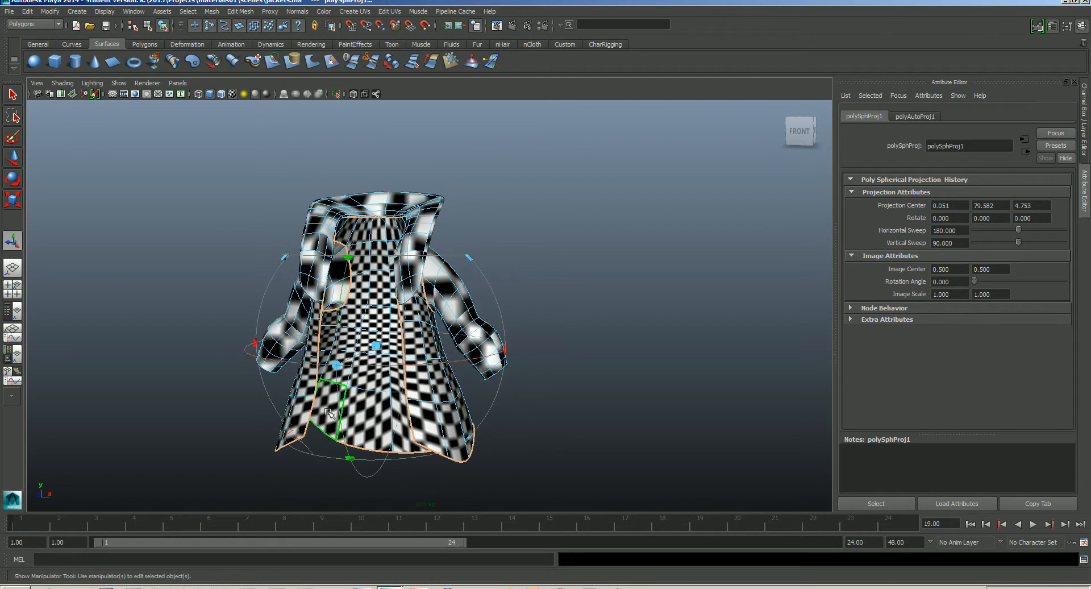
alt+drag(425, 356, 495, 301)
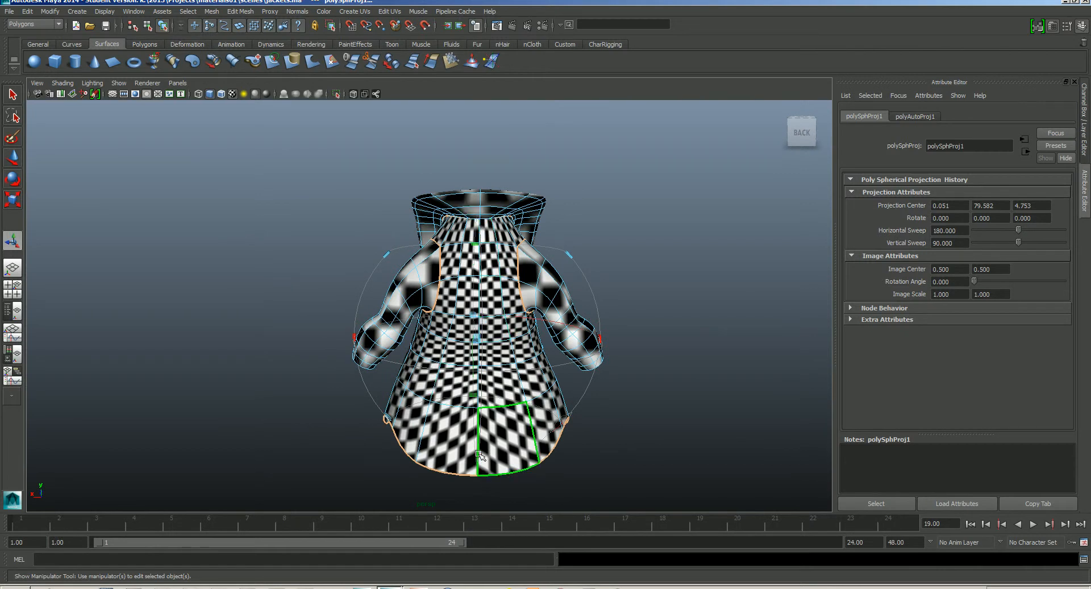
alt+drag(466, 254, 379, 348)
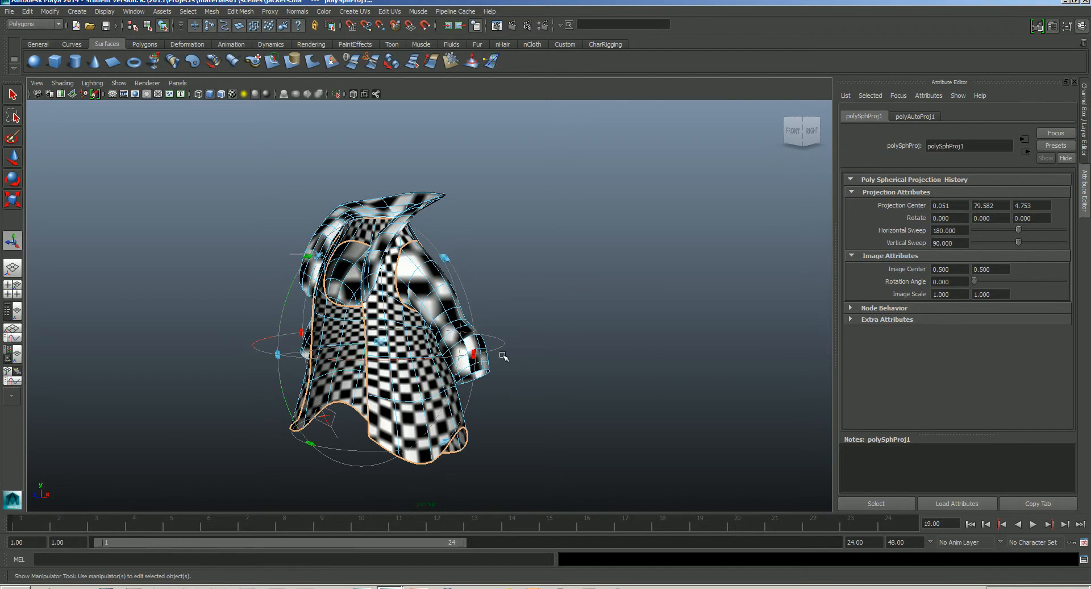
alt+drag(446, 355, 506, 354)
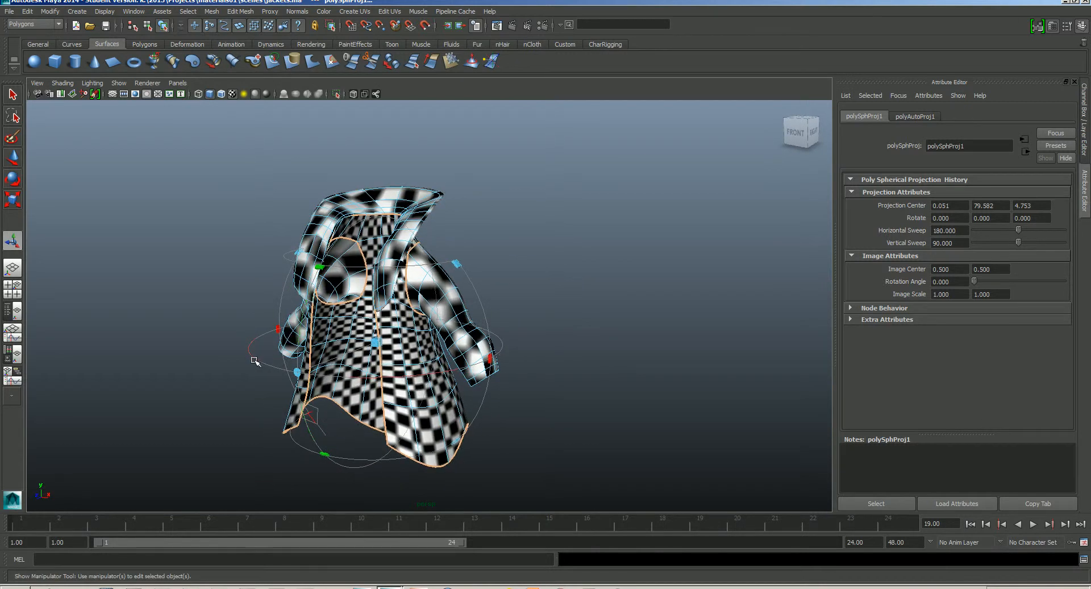
- Undo a trial turn of the spherical projection and display the torso's UVs in the UV Texture Editor
drag(254, 362, 281, 364)
key(ctrl+z)
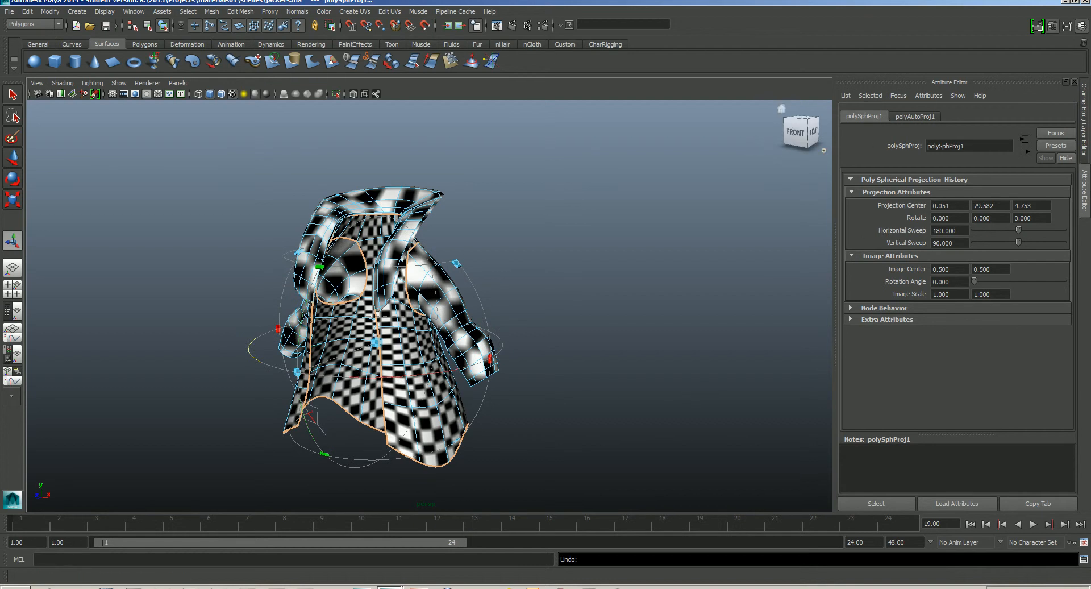
drag(1090, 233, 656, 69)
scroll(715, 350, down, 6)
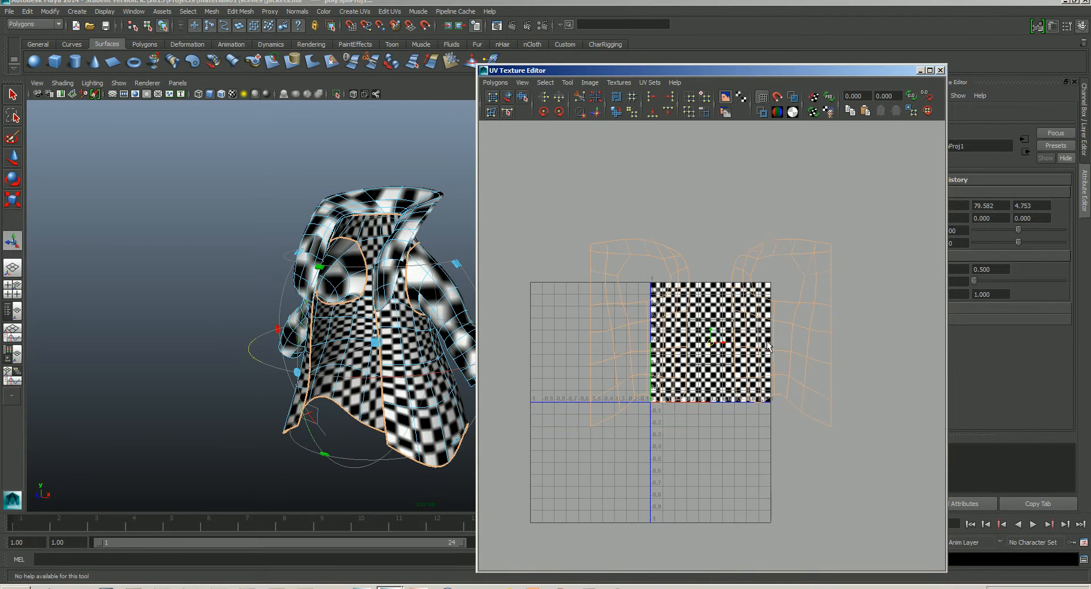
alt+middle_drag(765, 342, 748, 335)
scroll(748, 335, down, 2)
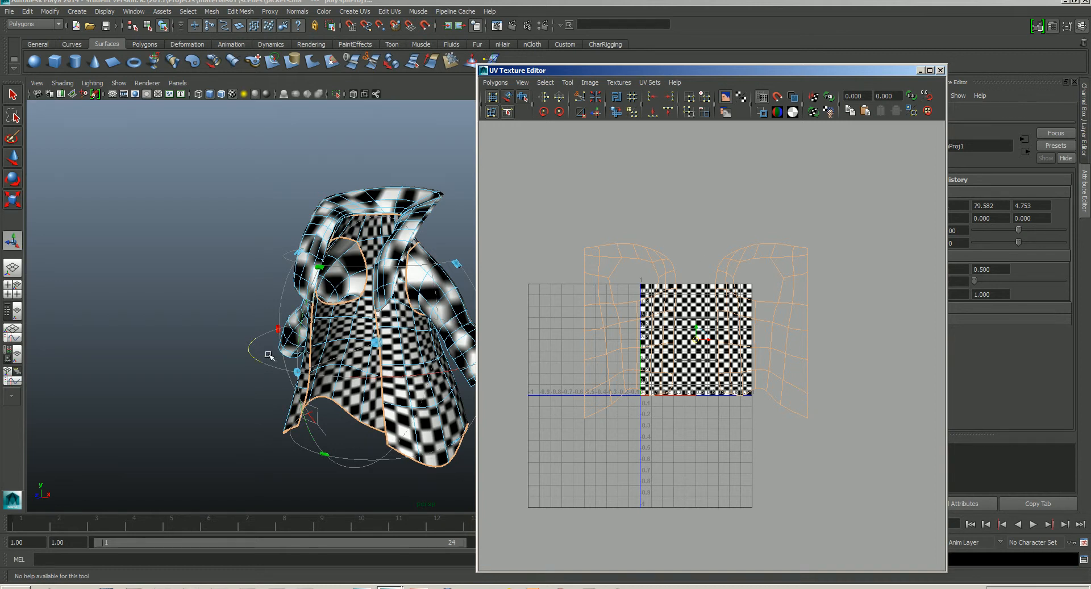
- Rotate the spherical projection about its vertical axis to about 172 degrees so the torso's UVs form one connected shell
mouse_move(268, 356)
alt+mouse_down()
mouse_move(345, 357)
mouse_move(281, 344)
alt+mouse_up()
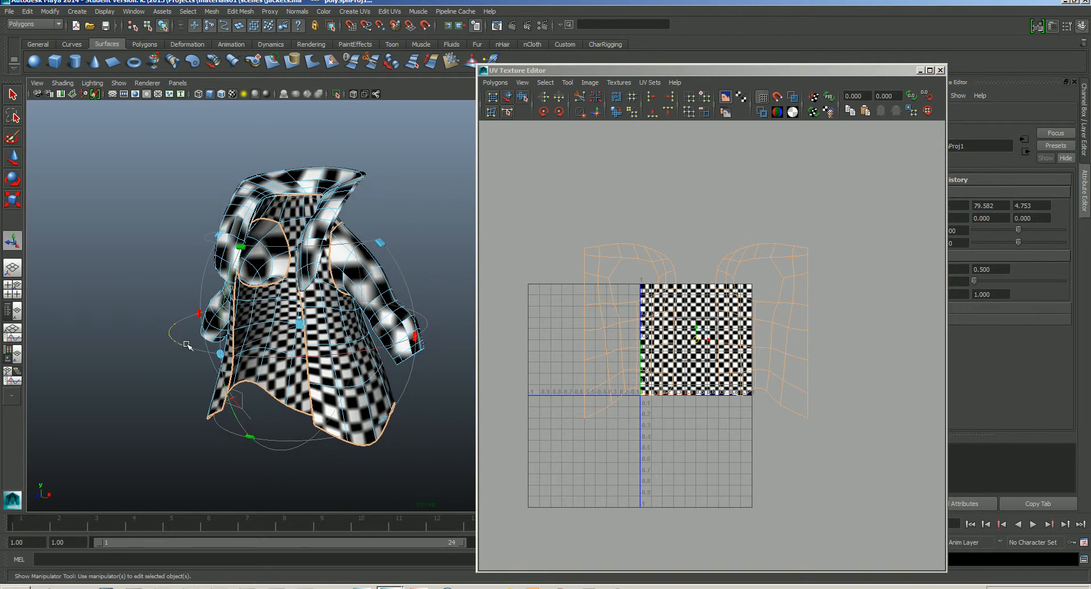
drag(181, 345, 481, 294)
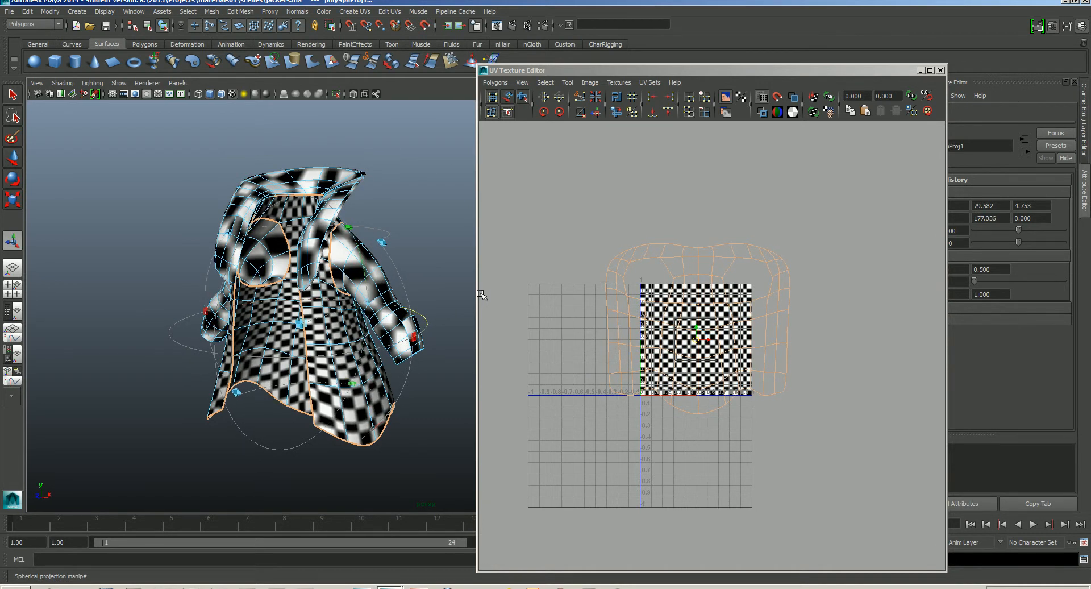
drag(482, 294, 483, 299)
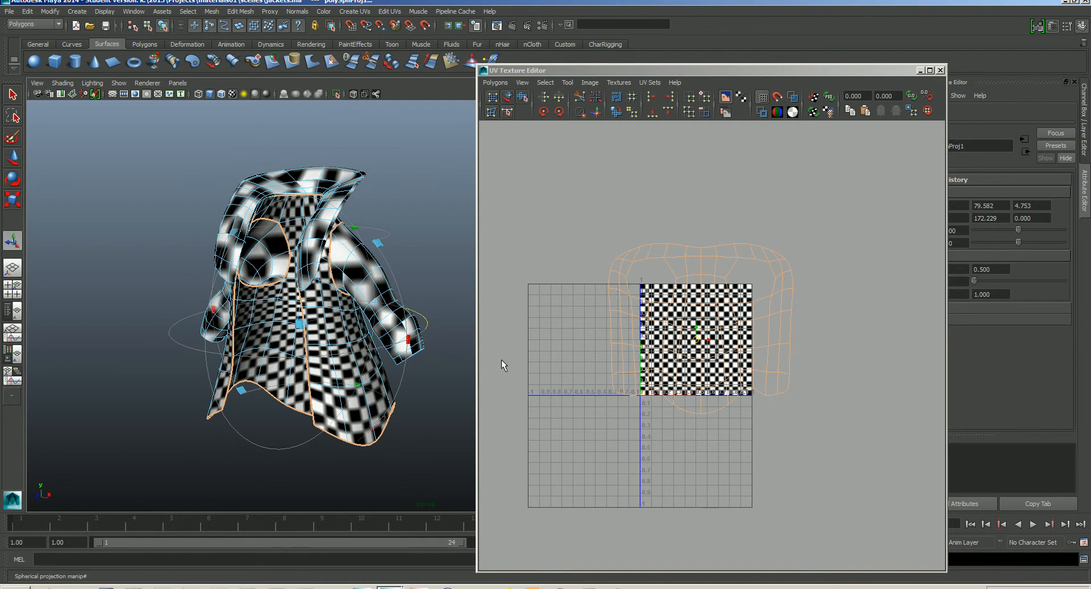
- Try a Y rotation of 180 for the torso's spherical projection
drag(767, 70, 652, 37)
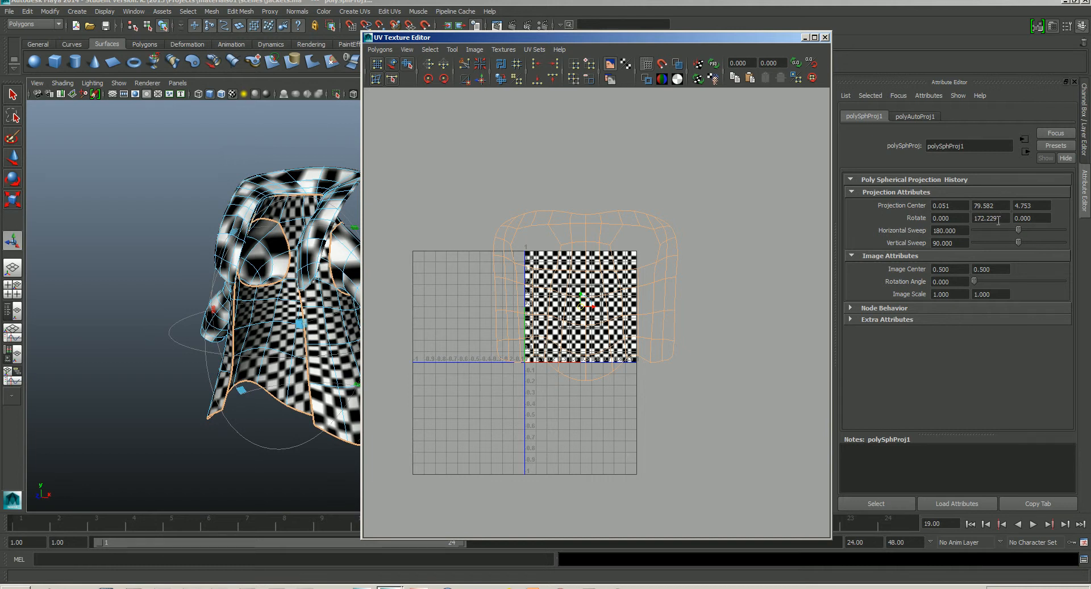
drag(998, 220, 974, 221)
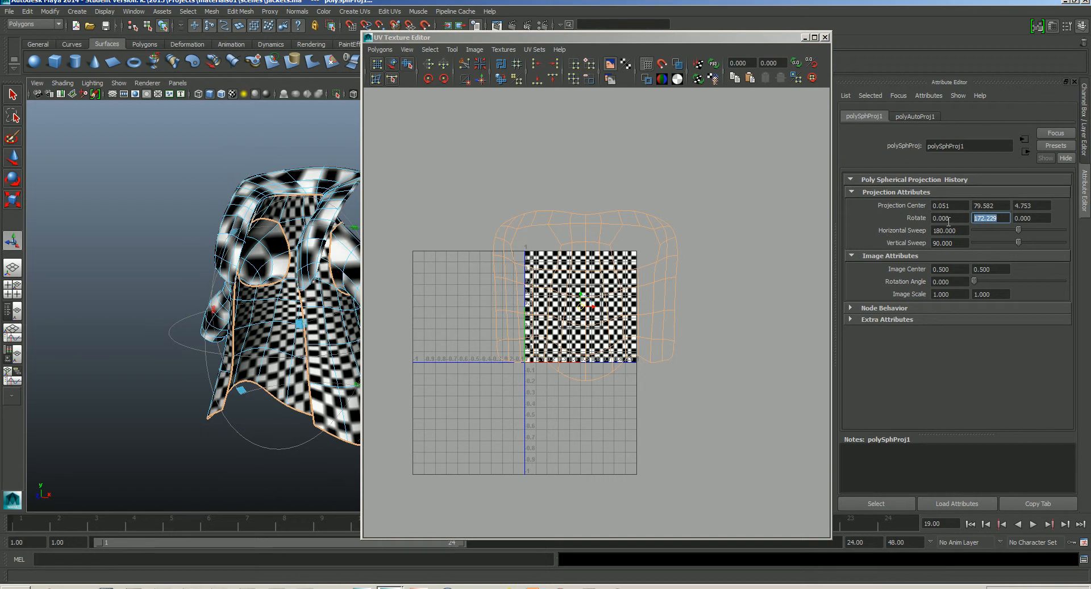
text(180)
key(Return)
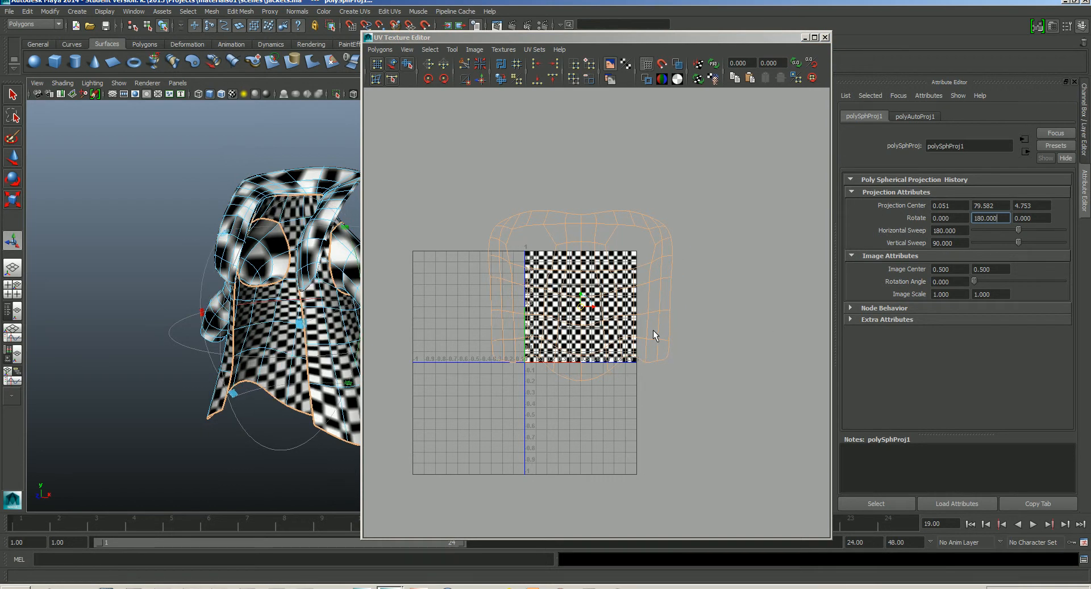
alt+right_drag(629, 323, 621, 320)
alt+middle_drag(621, 319, 613, 324)
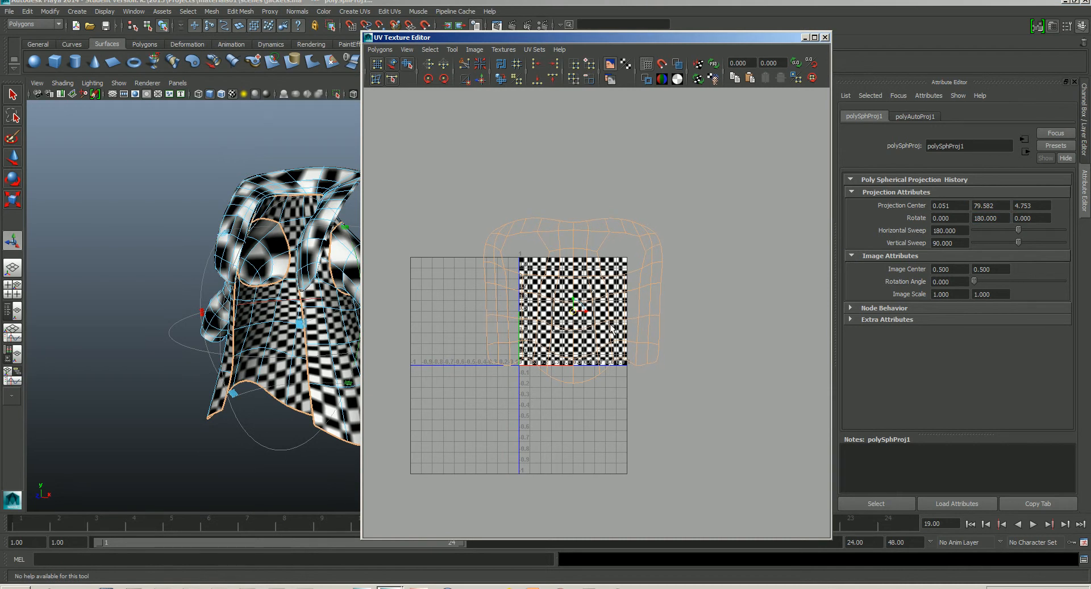
key(w)
key(ctrl+z)
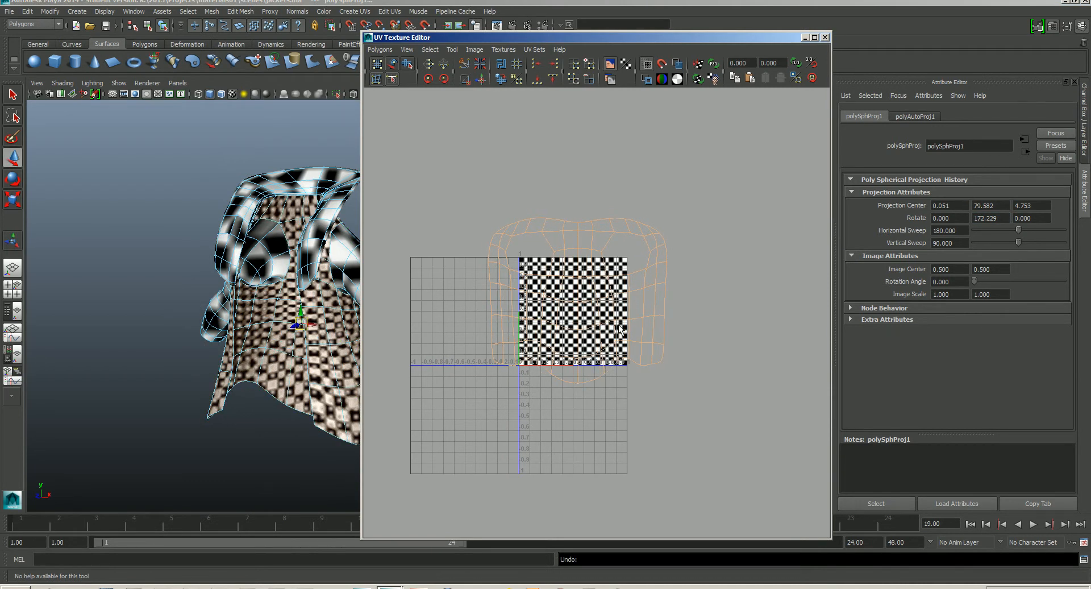
- Convert the torso face selection to UVs and move the shell up and right, clear of the 0–1 texture square
ctrl+right_click(657, 323)
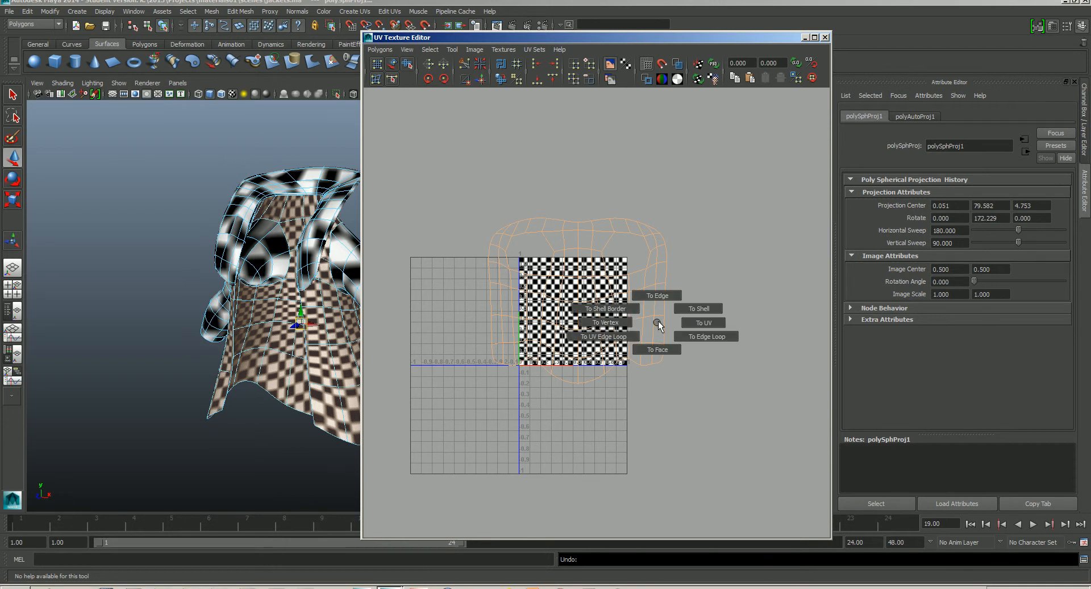
ctrl+right_drag(658, 321, 697, 322)
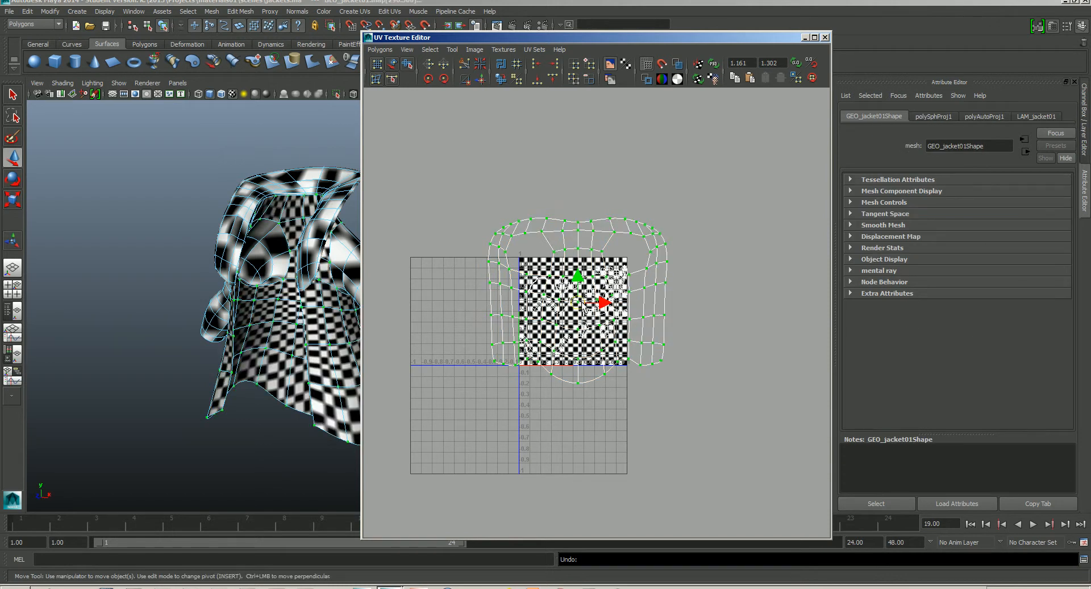
drag(581, 302, 730, 163)
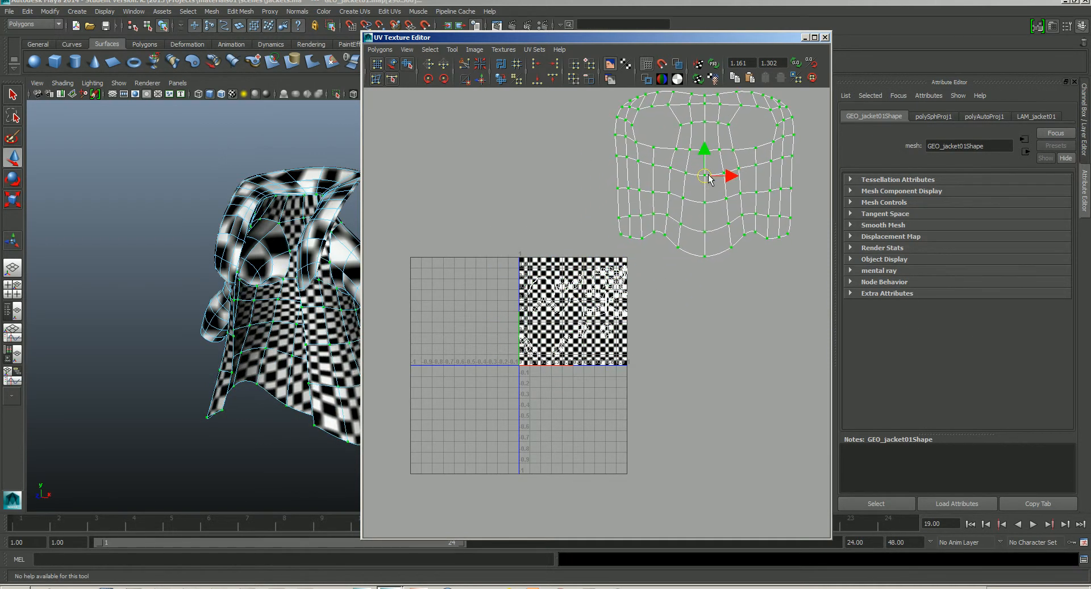
alt+right_drag(741, 243, 693, 211)
alt+middle_drag(693, 211, 664, 277)
drag(657, 266, 668, 222)
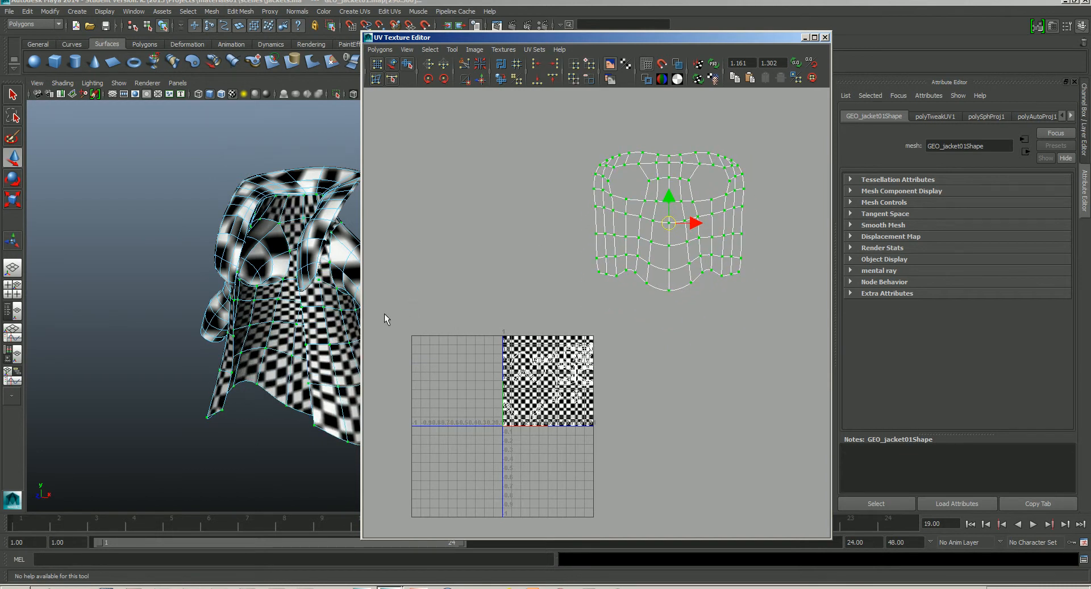
- Try relaxing the torso shell's UVs, check the back of the jacket, and undo the relax and the last shell move
alt+drag(326, 331, 287, 295)
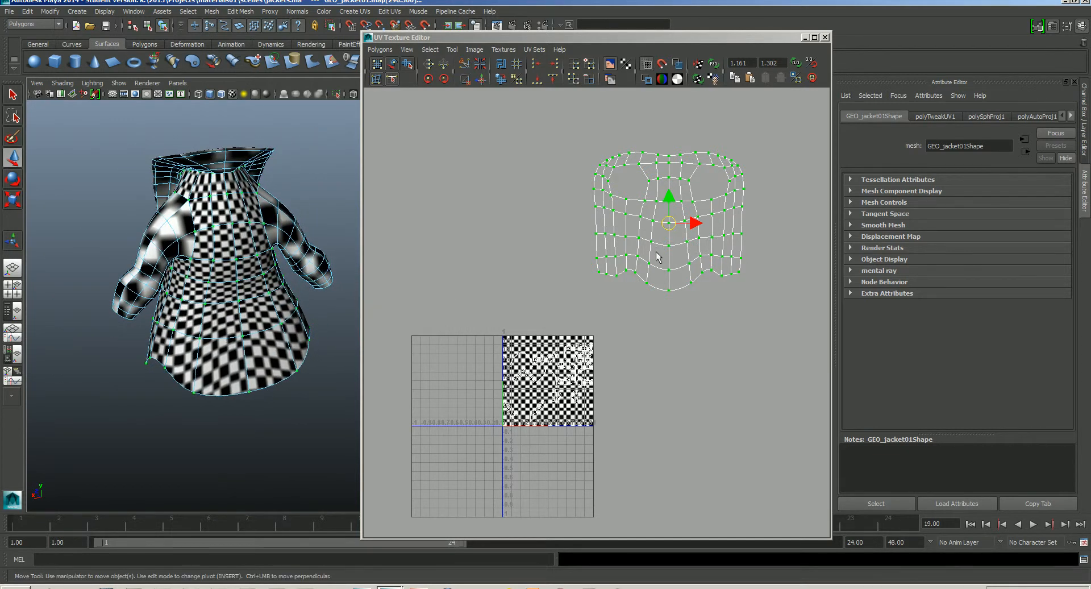
click(380, 49)
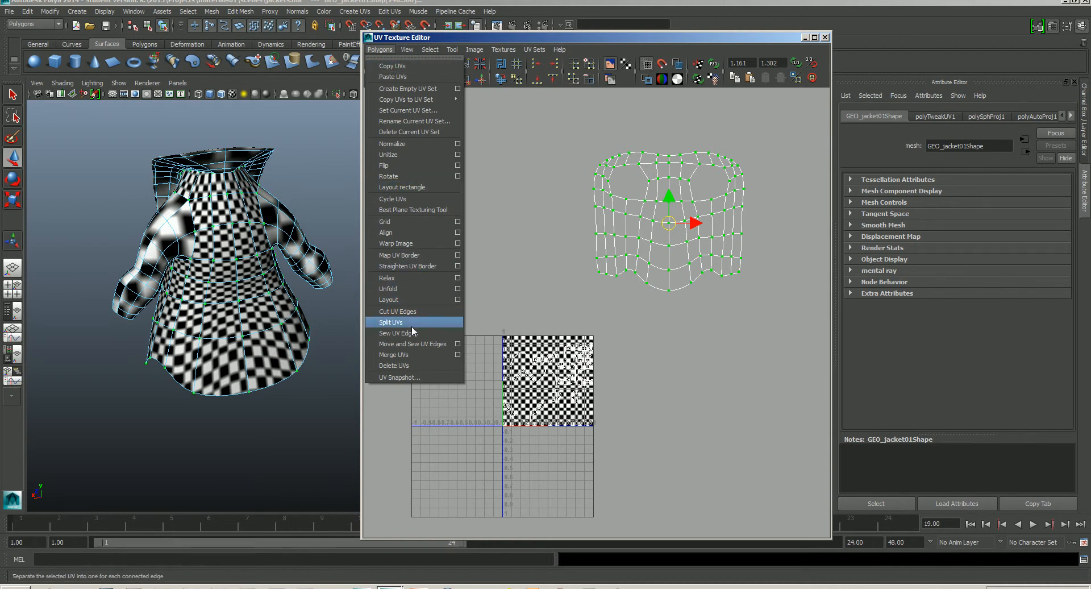
click(407, 283)
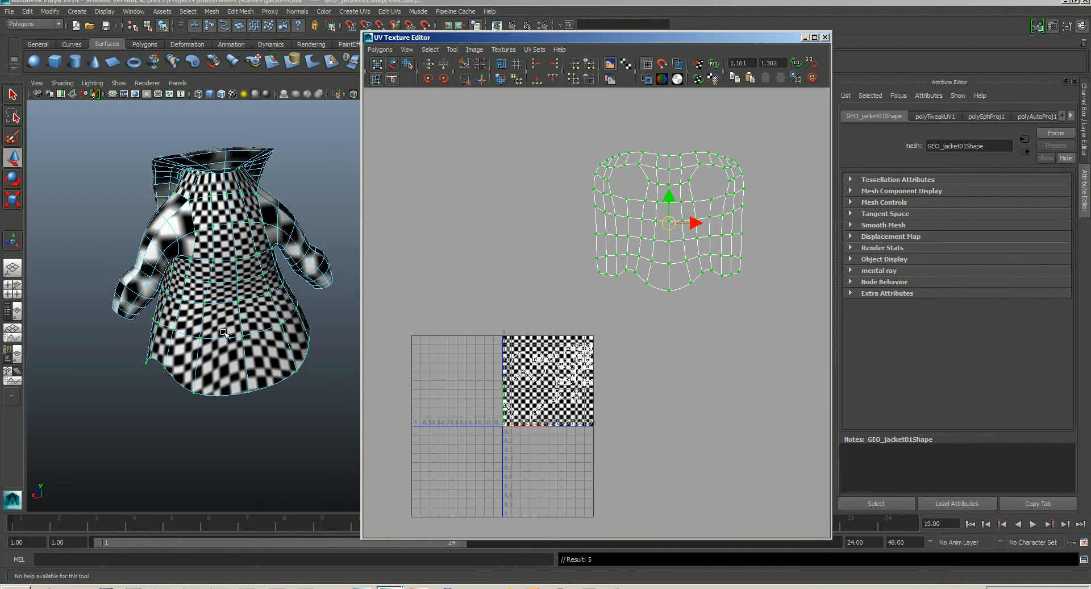
alt+drag(224, 330, 222, 337)
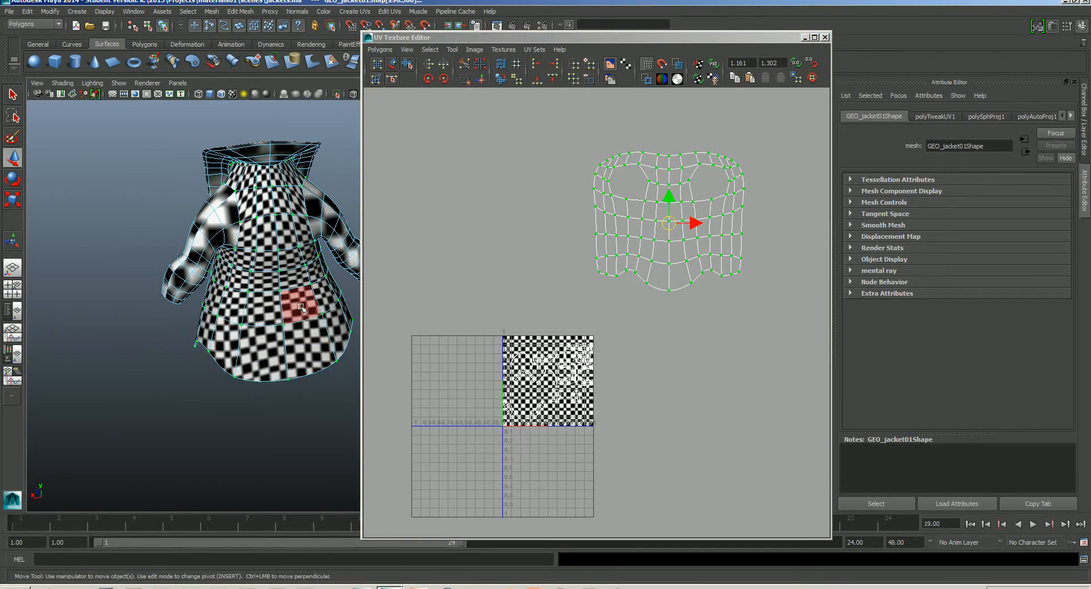
alt+drag(301, 313, 284, 348)
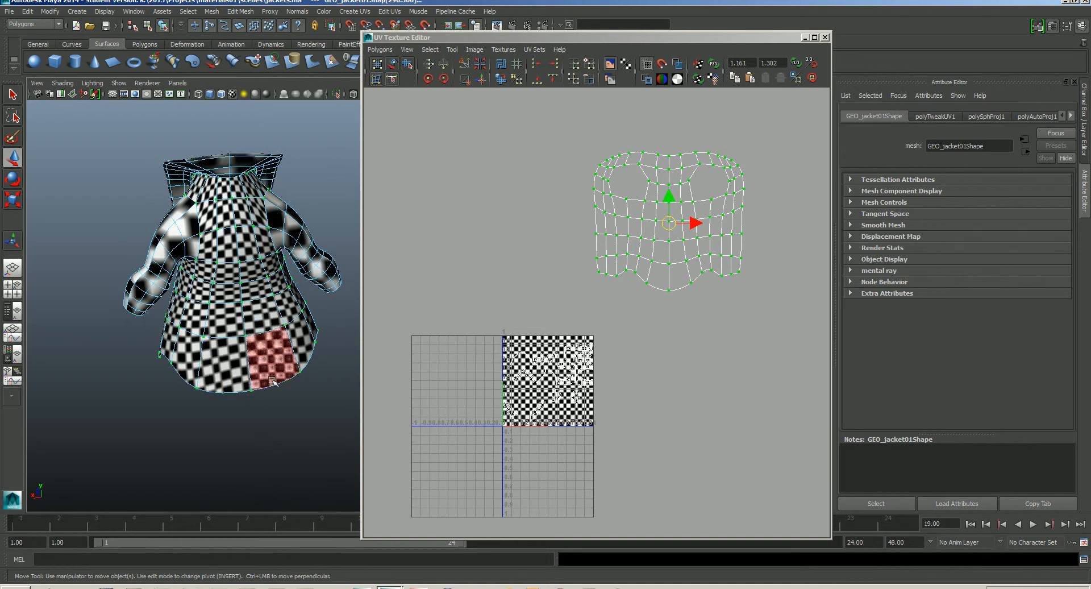
key(ctrl+z)
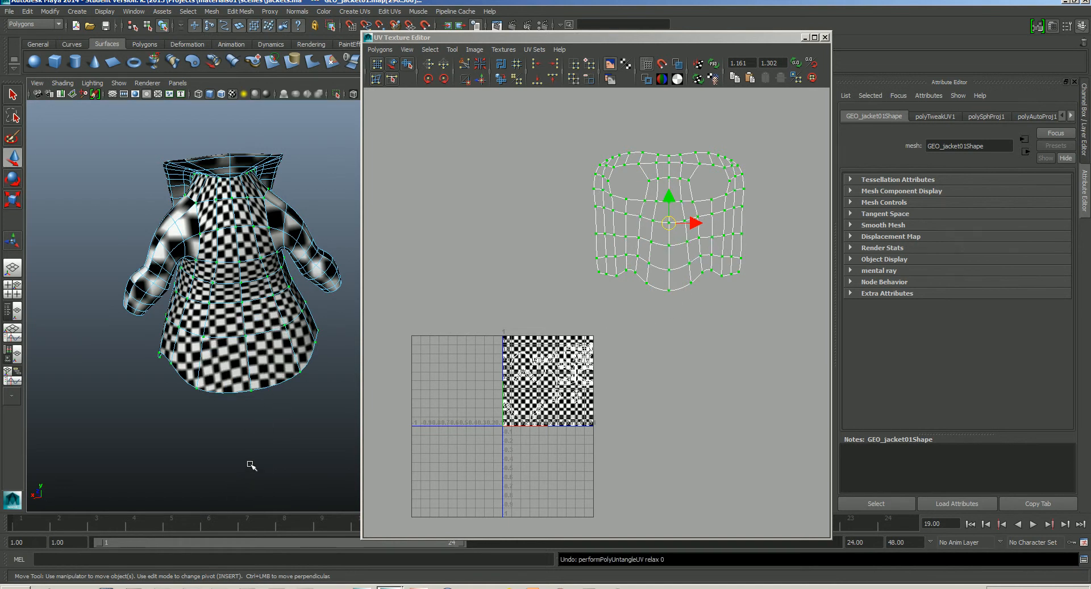
key(ctrl+z)
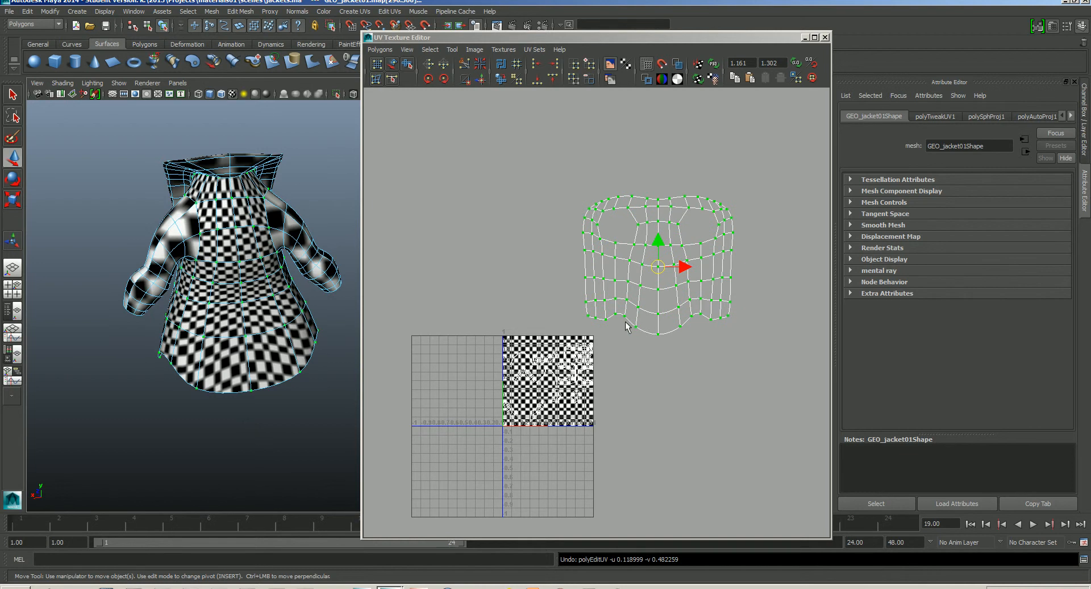
- Move the torso shell slightly upward above the texture square and relax its UVs
drag(658, 244, 653, 221)
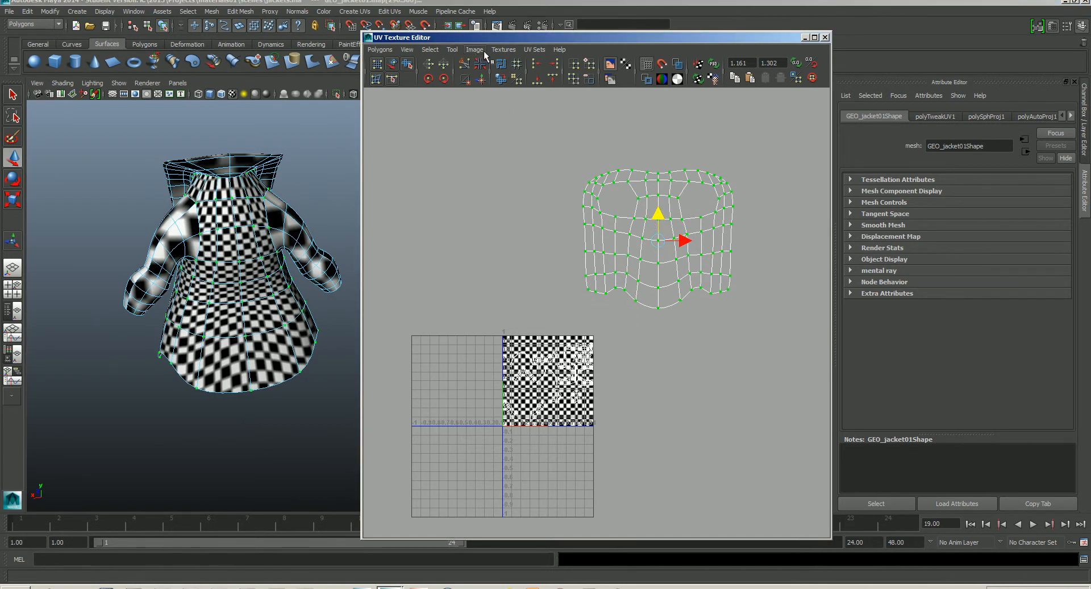
click(375, 50)
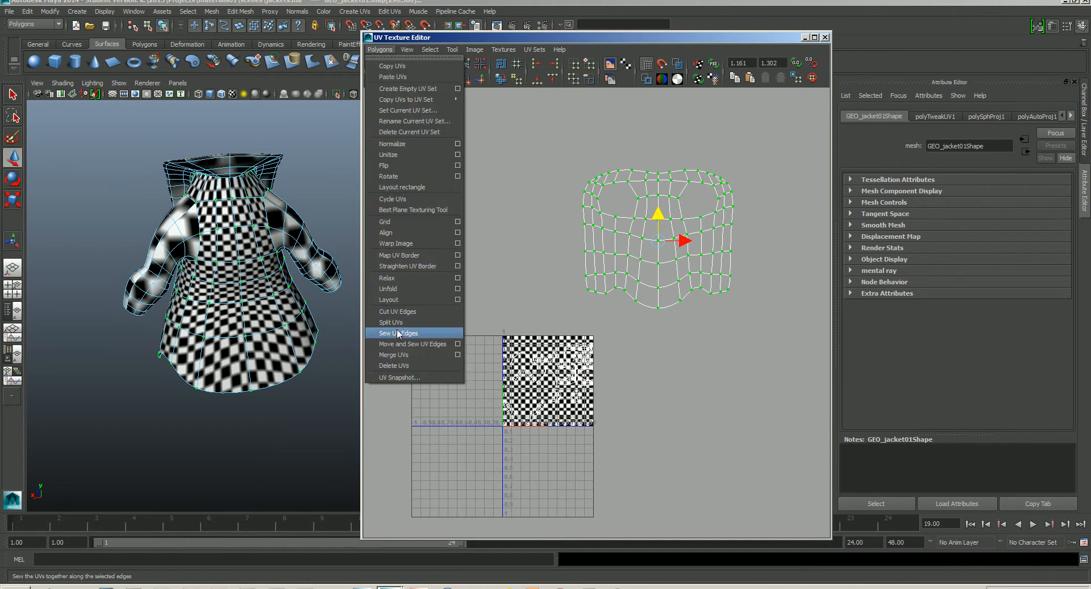
click(406, 277)
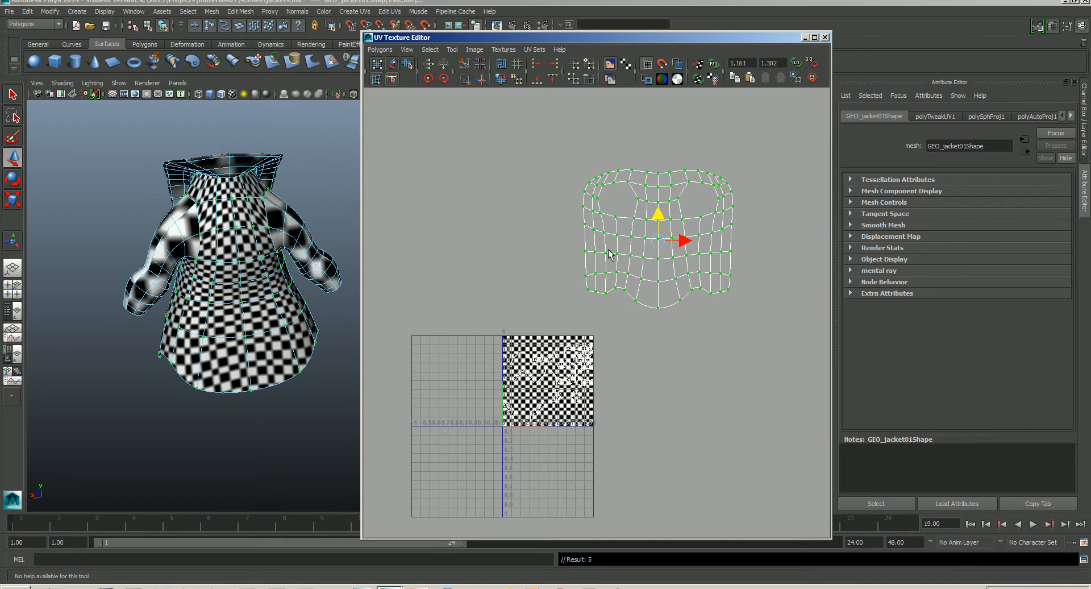
- Undo the last relax of the torso shell and unfold its UVs instead
key(ctrl+z)
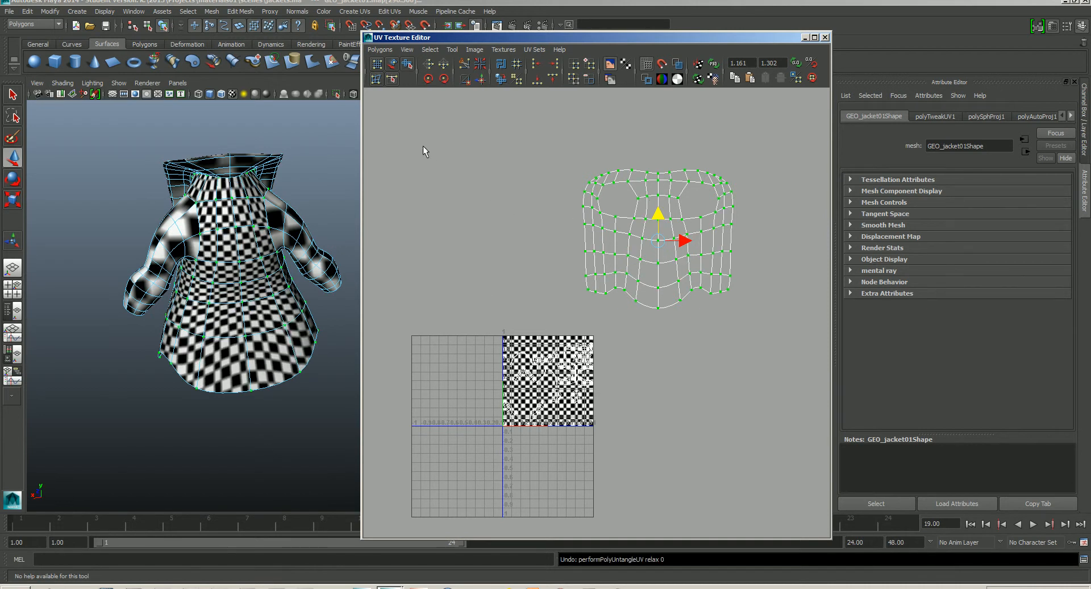
click(379, 50)
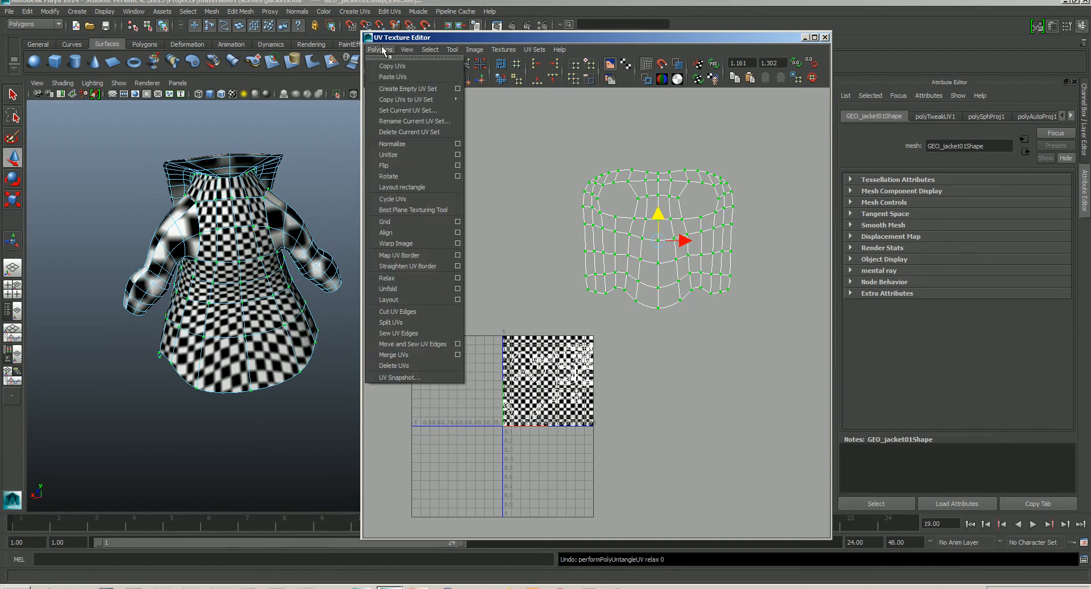
click(399, 290)
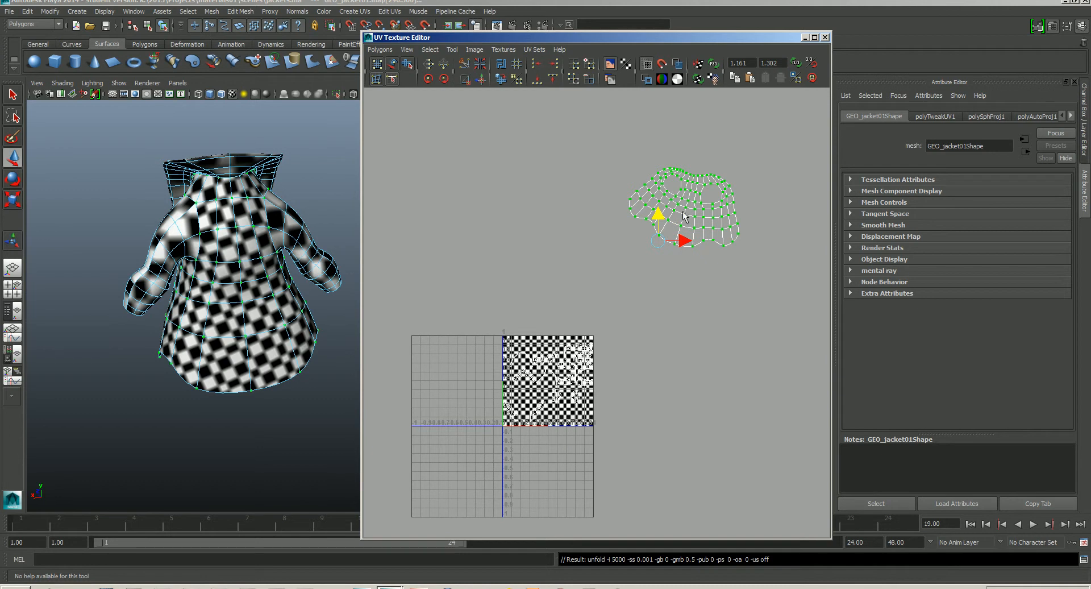
- Examine the unfolded torso shell and the checker pattern across the back of the jacket for distortion
alt+right_drag(681, 208, 733, 260)
alt+middle_drag(721, 222, 626, 325)
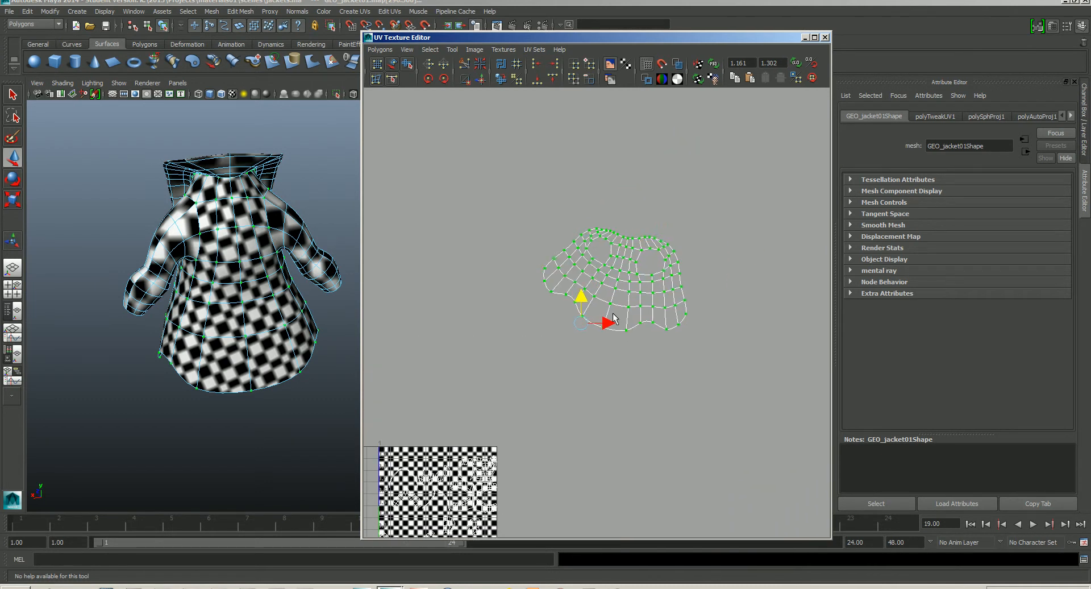
alt+right_drag(622, 327, 710, 364)
alt+middle_drag(620, 288, 609, 337)
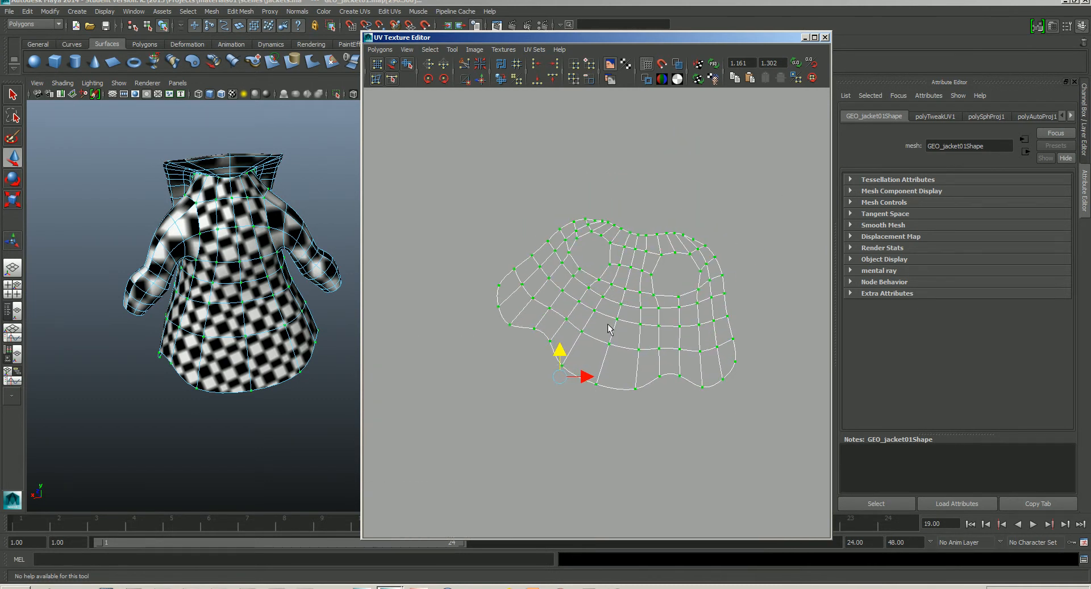
alt+drag(253, 312, 260, 310)
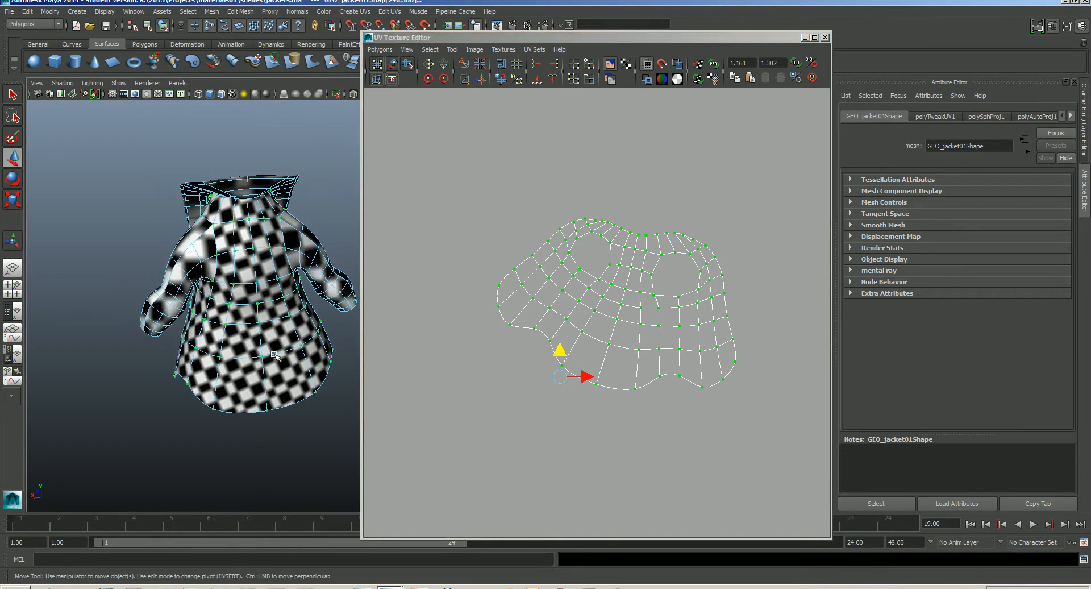
alt+right_drag(260, 310, 290, 409)
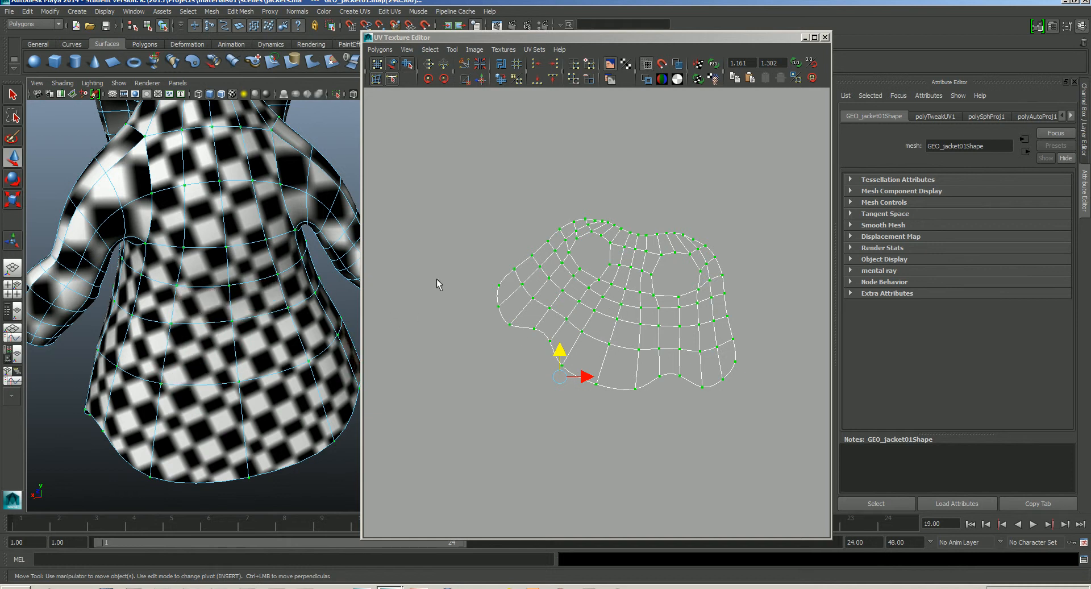
alt+drag(195, 151, 196, 179)
alt+right_drag(700, 363, 605, 297)
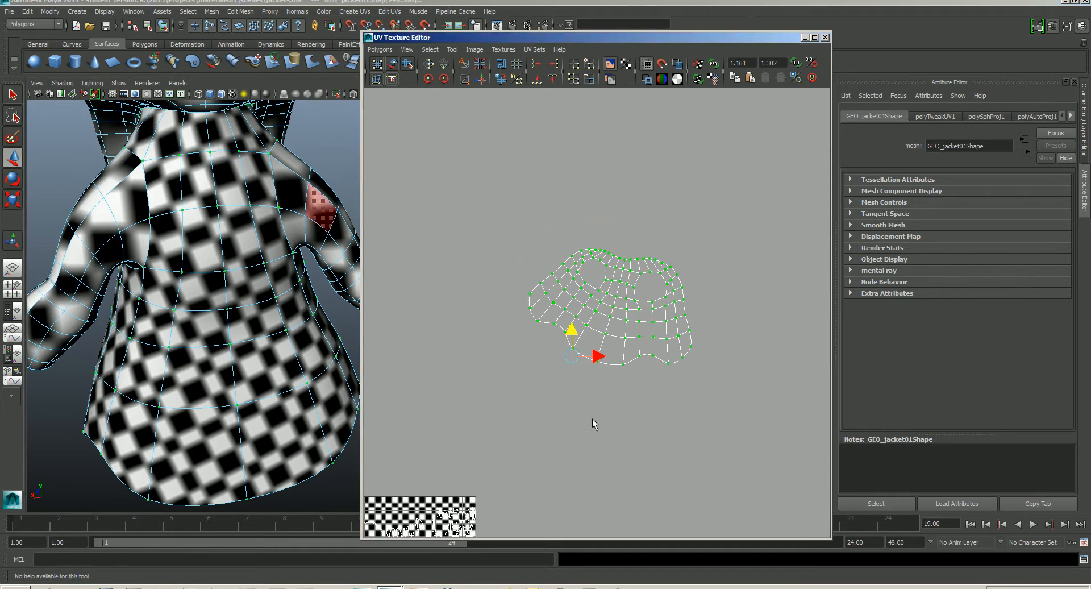
alt+middle_drag(592, 419, 598, 319)
alt+right_drag(648, 382, 625, 373)
alt+middle_drag(625, 374, 665, 326)
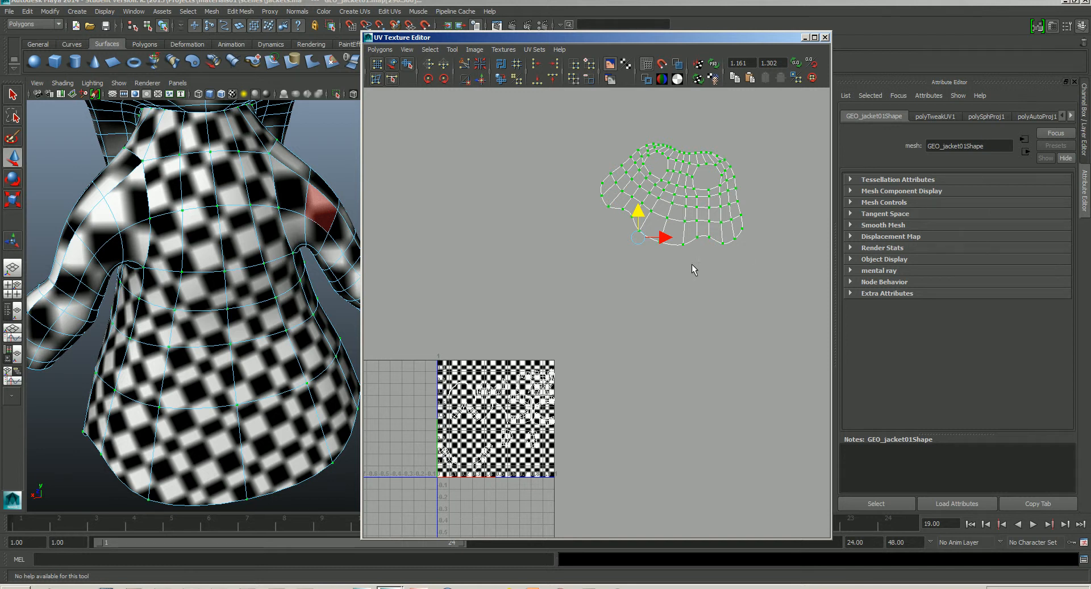
alt+middle_drag(684, 264, 688, 264)
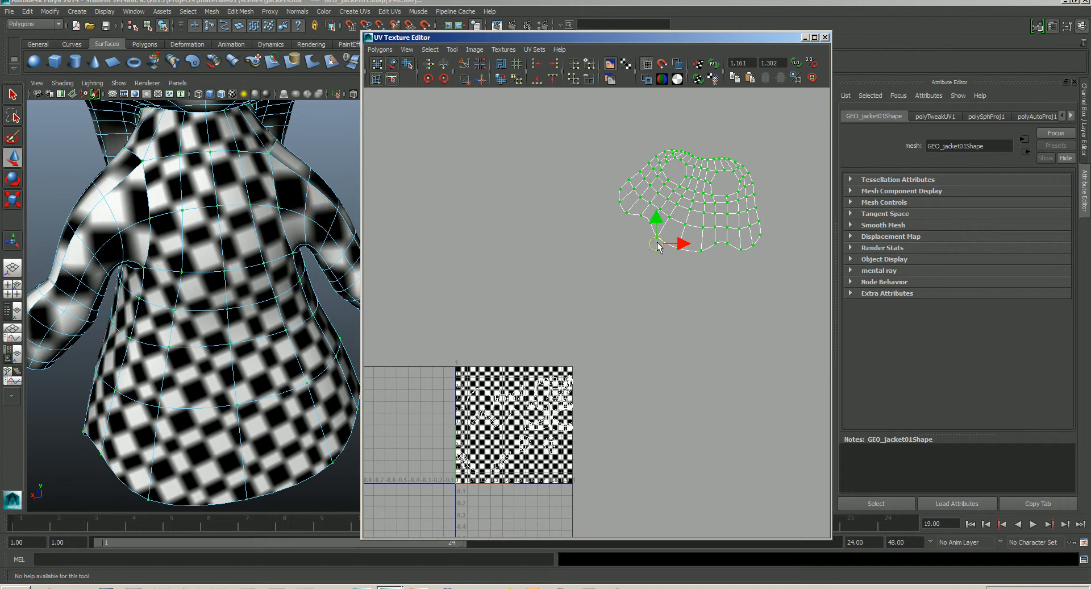
- Move the torso shell closer above the texture square and rotate it until it sits upright and symmetrical
drag(658, 245, 549, 310)
key(e)
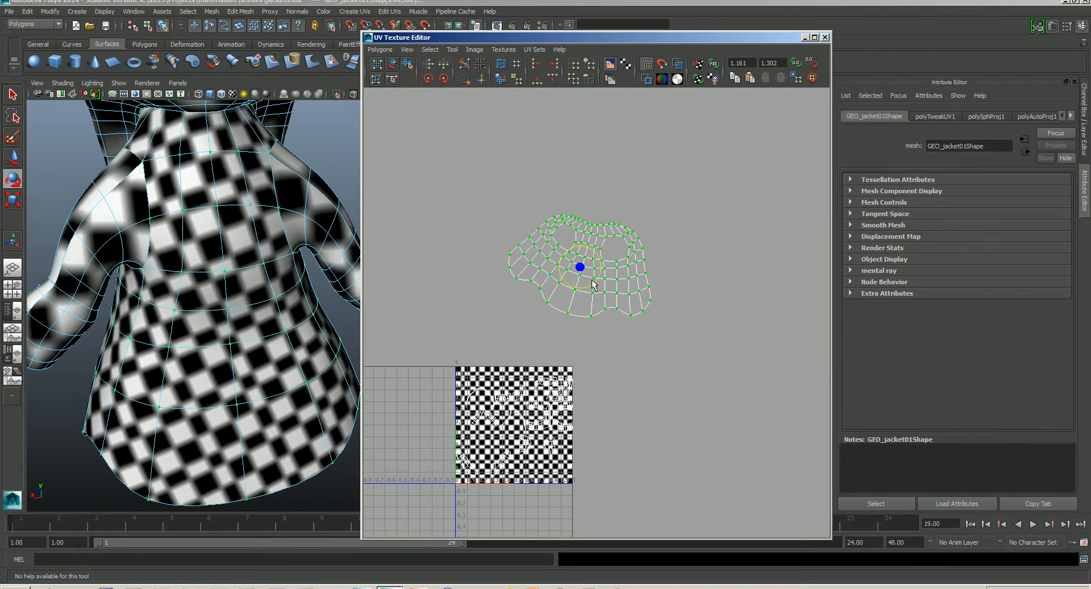
drag(601, 279, 601, 274)
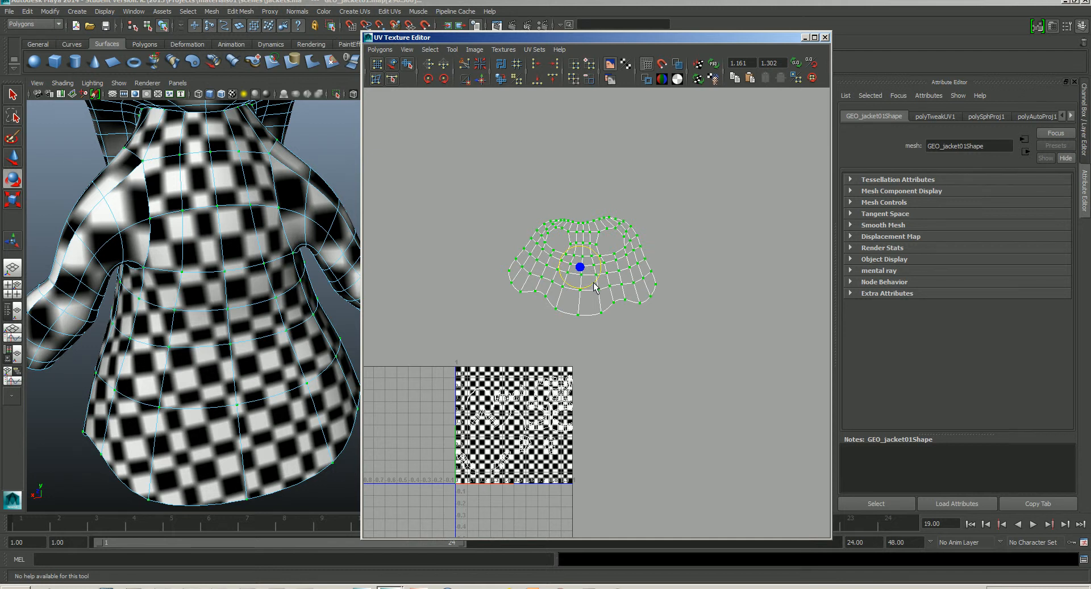
drag(595, 286, 596, 287)
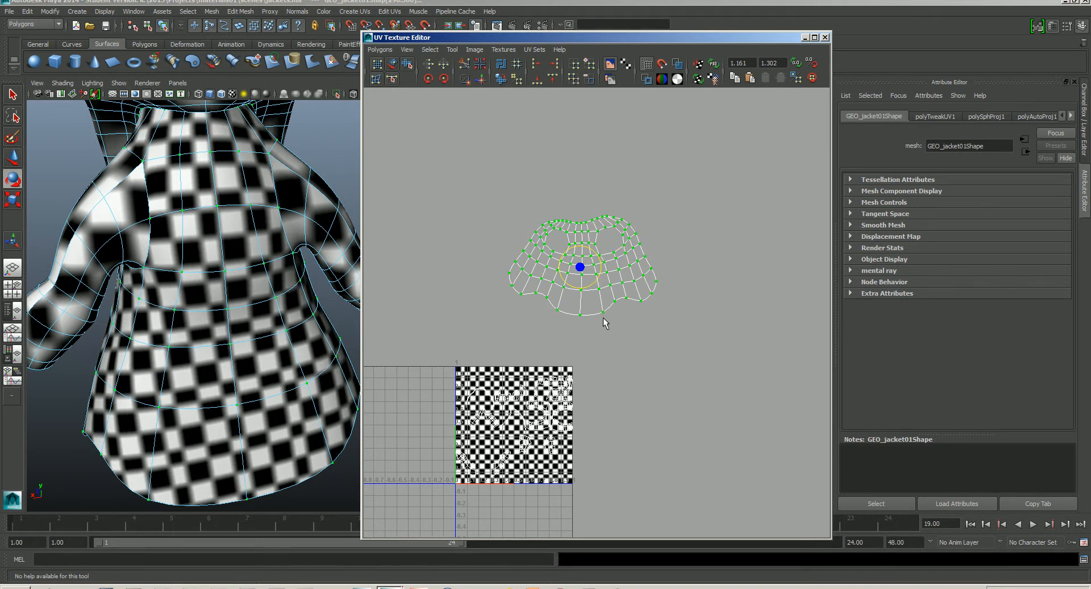
key(w)
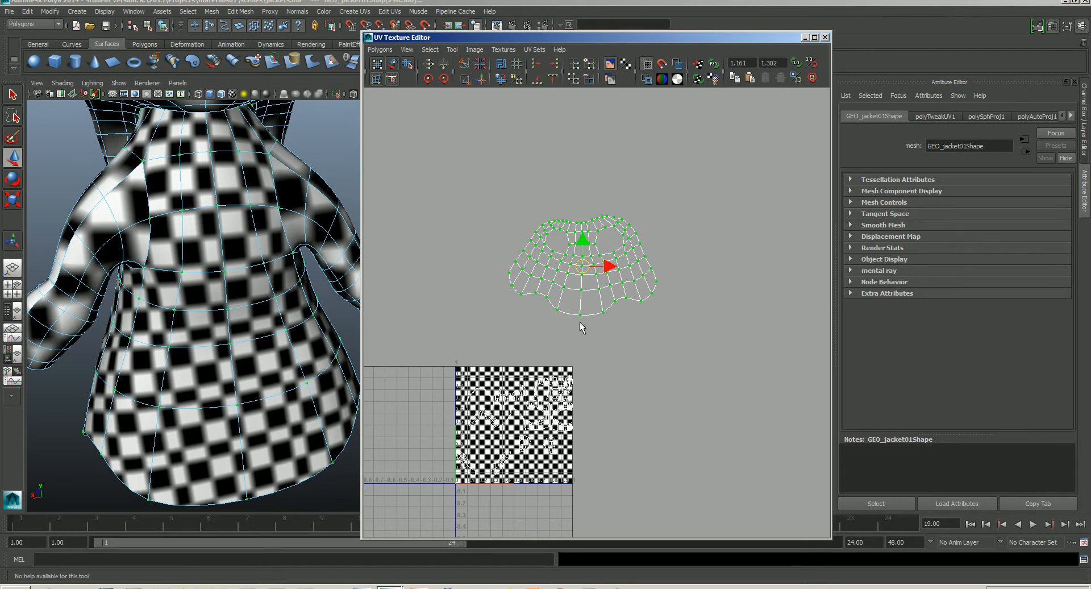
- Select all faces of the torso shell above the texture square
right_click(557, 385)
right_drag(557, 385, 593, 367)
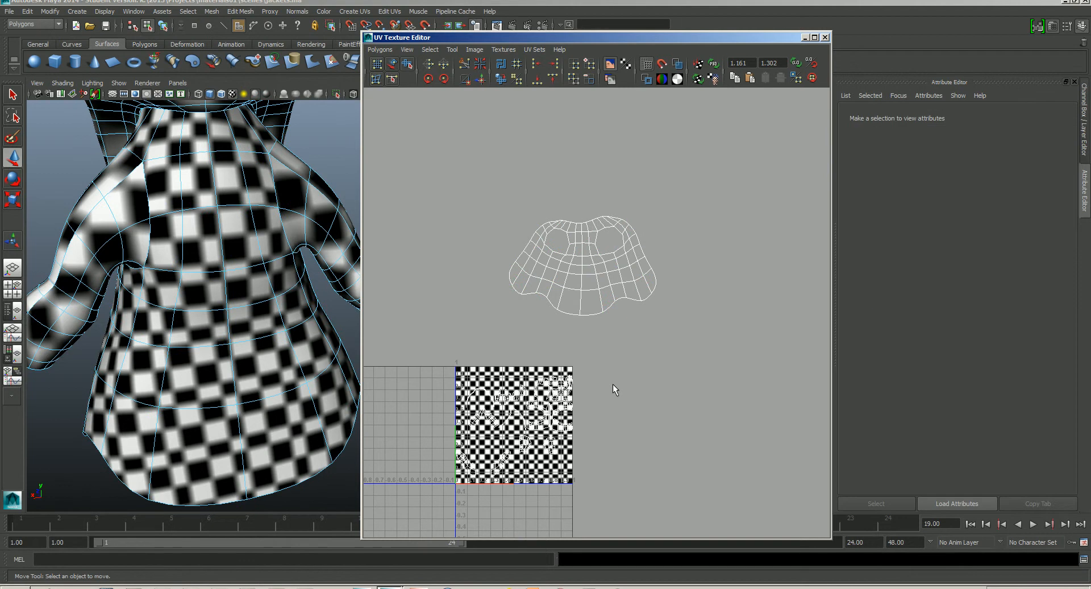
drag(486, 184, 711, 363)
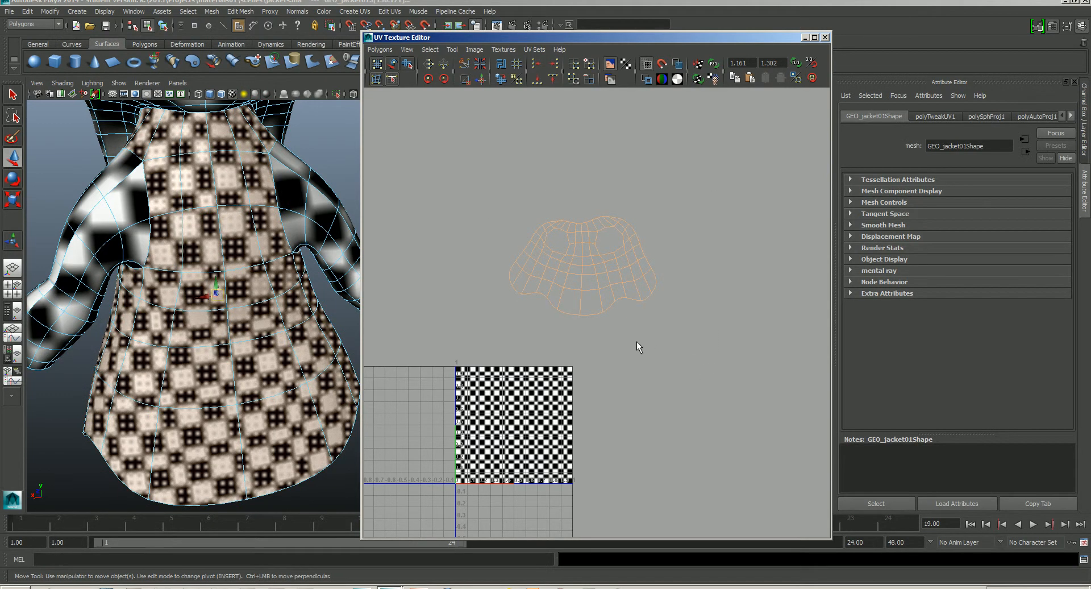
scroll(623, 335, up, 5)
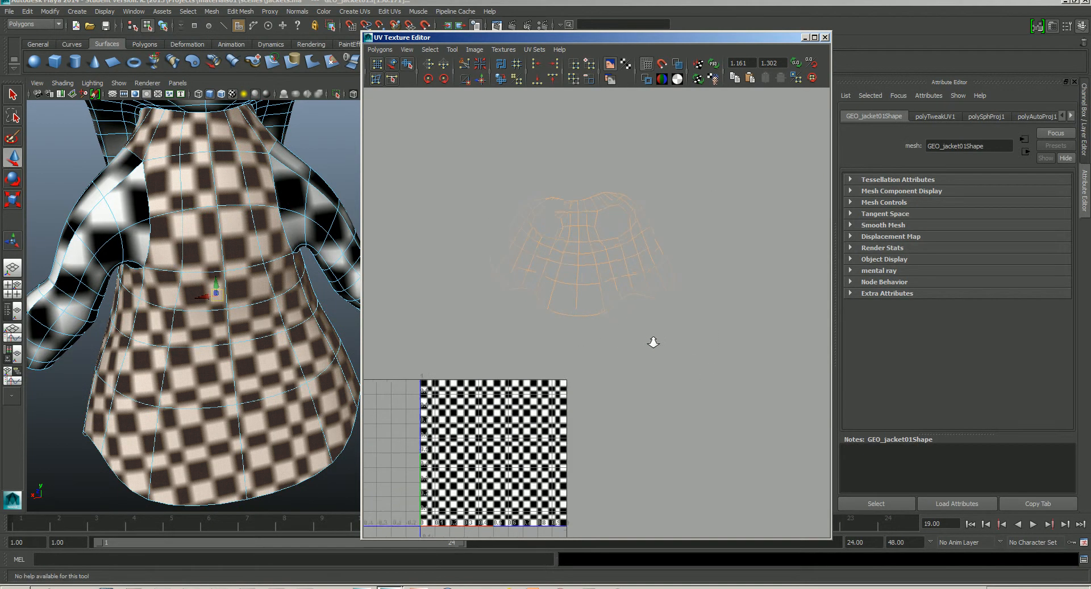
alt+middle_drag(626, 323, 639, 353)
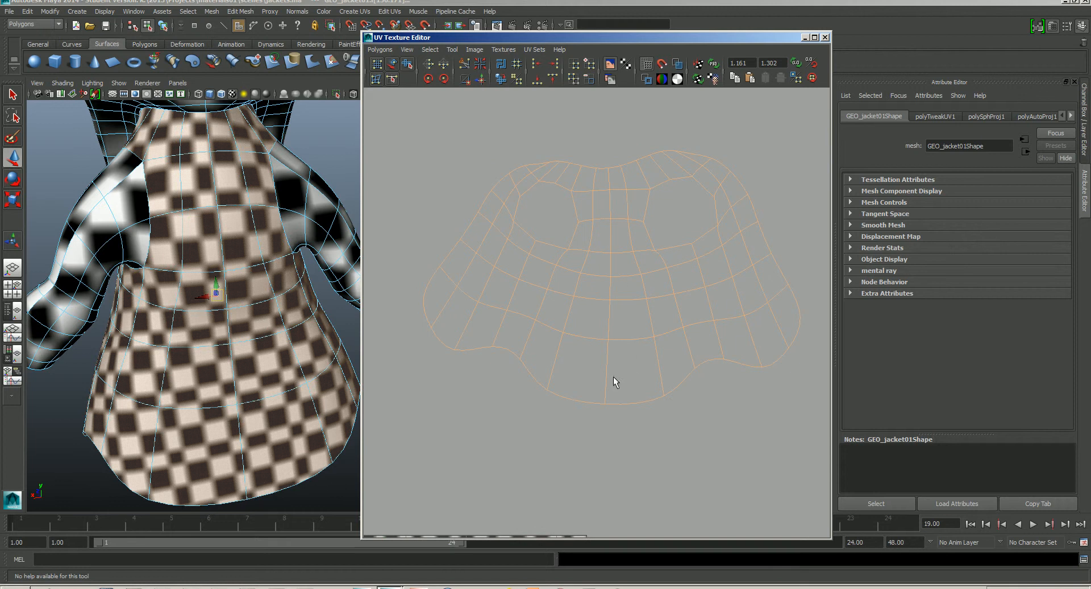
- Select the vertical centre line of edges on the torso shell and try aligning it to the minimum U value
right_drag(612, 367, 561, 366)
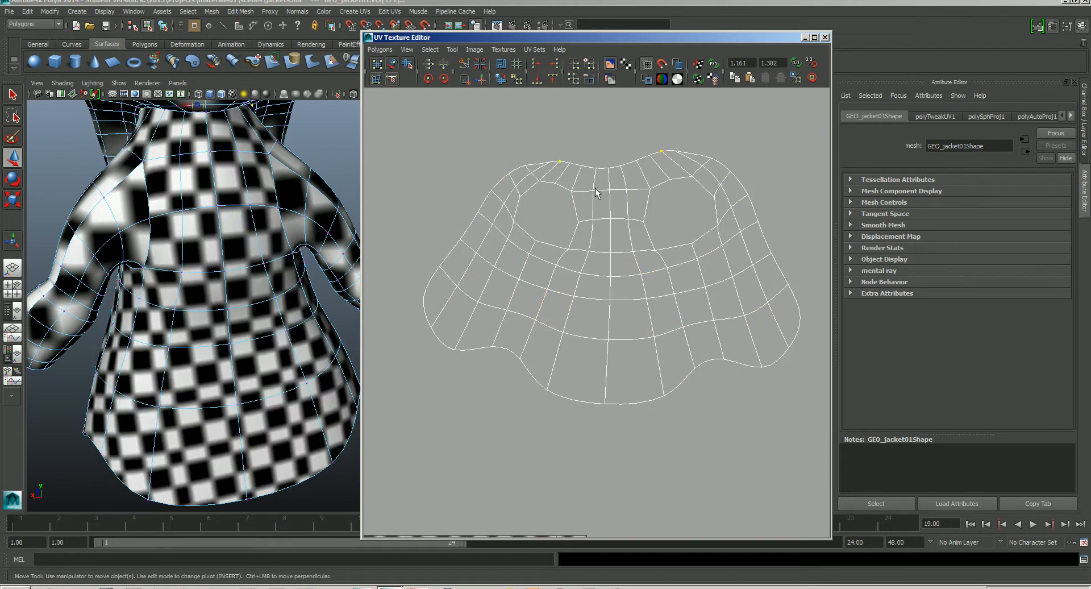
right_drag(609, 176, 607, 147)
drag(612, 177, 593, 292)
shift+drag(598, 308, 625, 320)
shift+drag(625, 344, 596, 363)
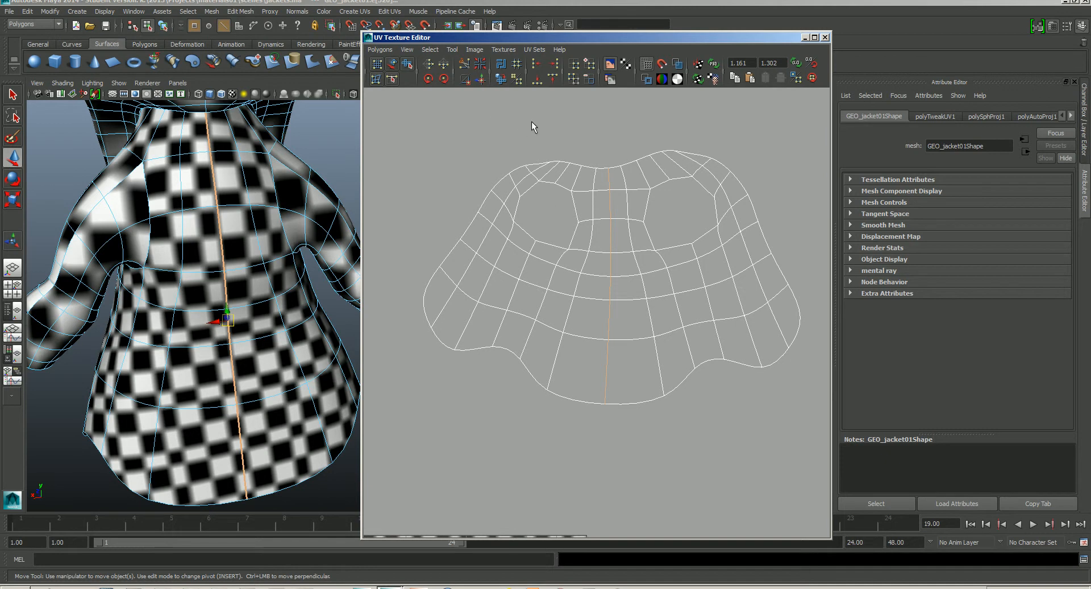
click(537, 67)
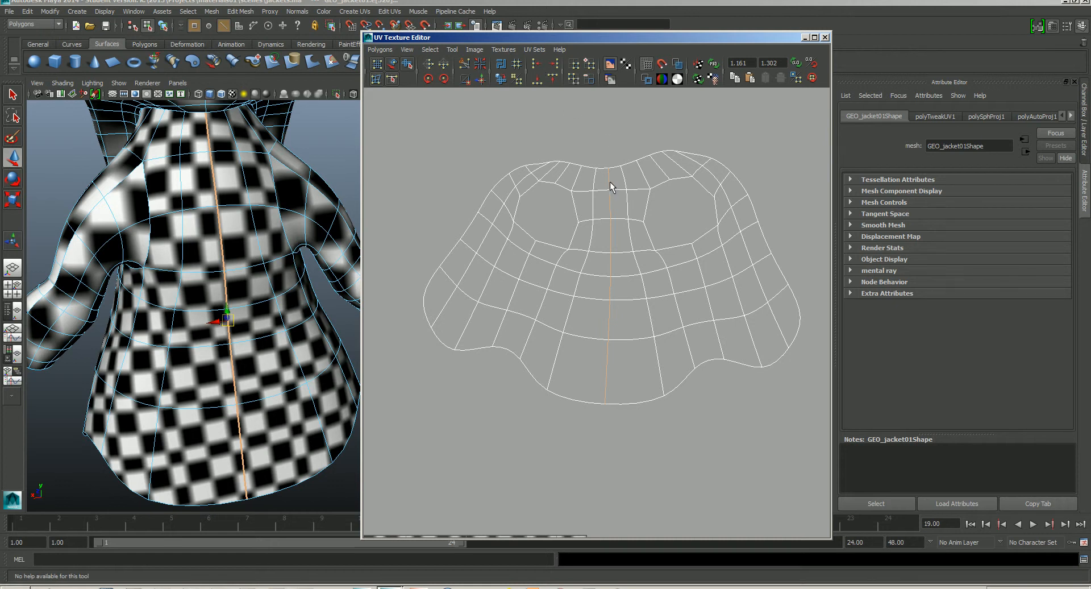
- Align the UVs along the torso shell's vertical centre line to the minimum U value and nudge them slightly along U
right_drag(611, 186, 568, 180)
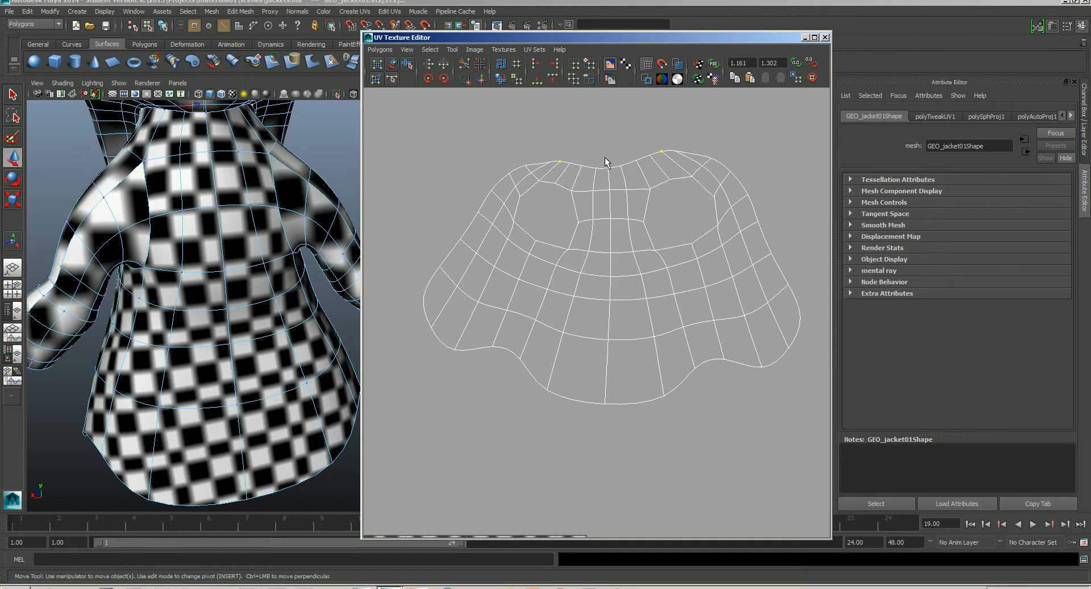
drag(607, 163, 620, 395)
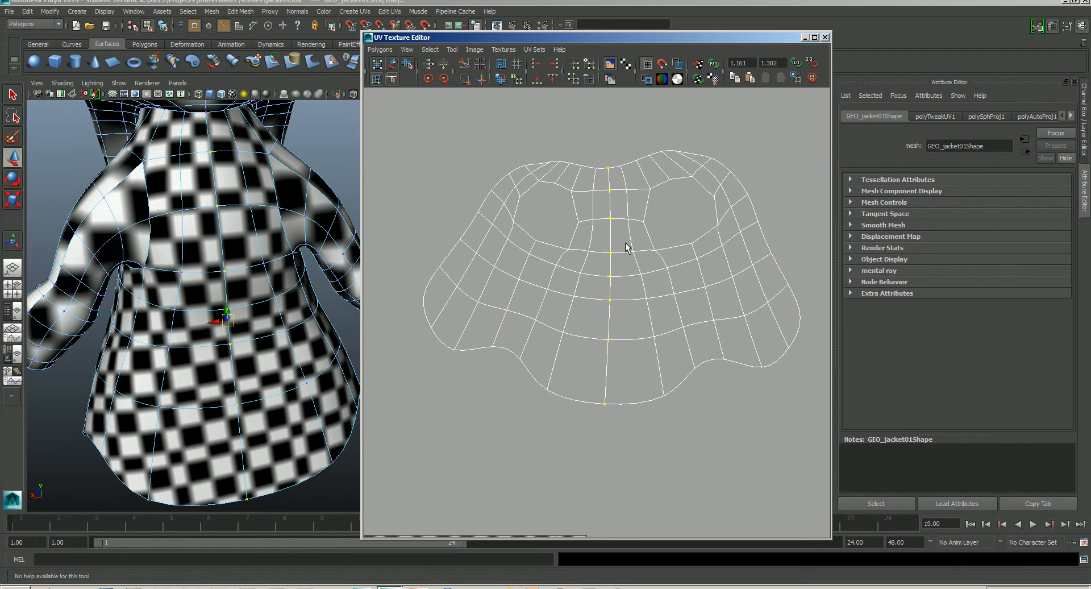
right_drag(616, 240, 658, 245)
drag(603, 155, 615, 415)
key(w)
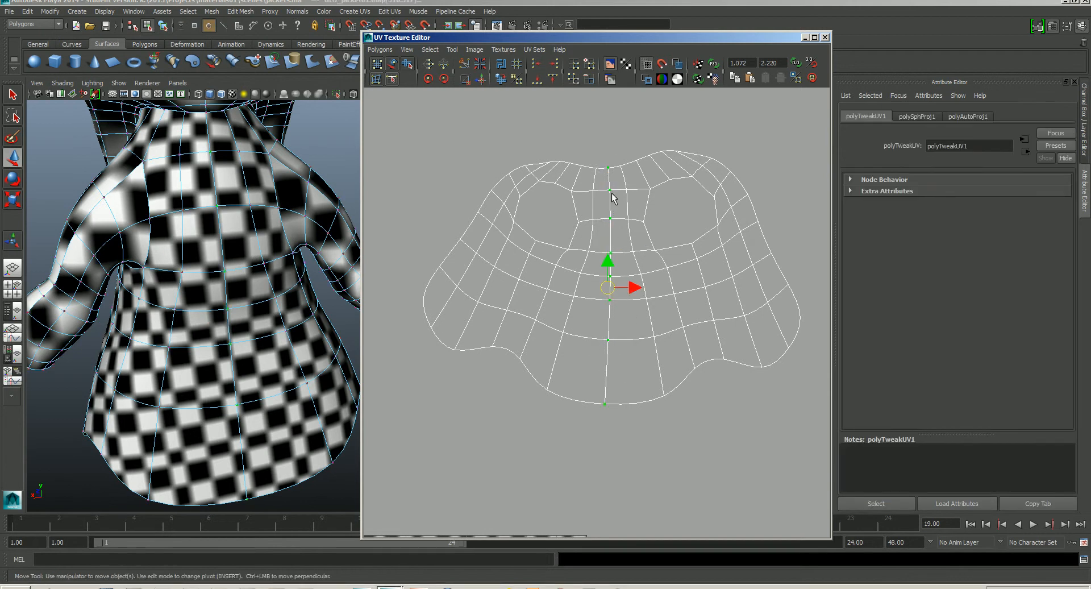
click(536, 63)
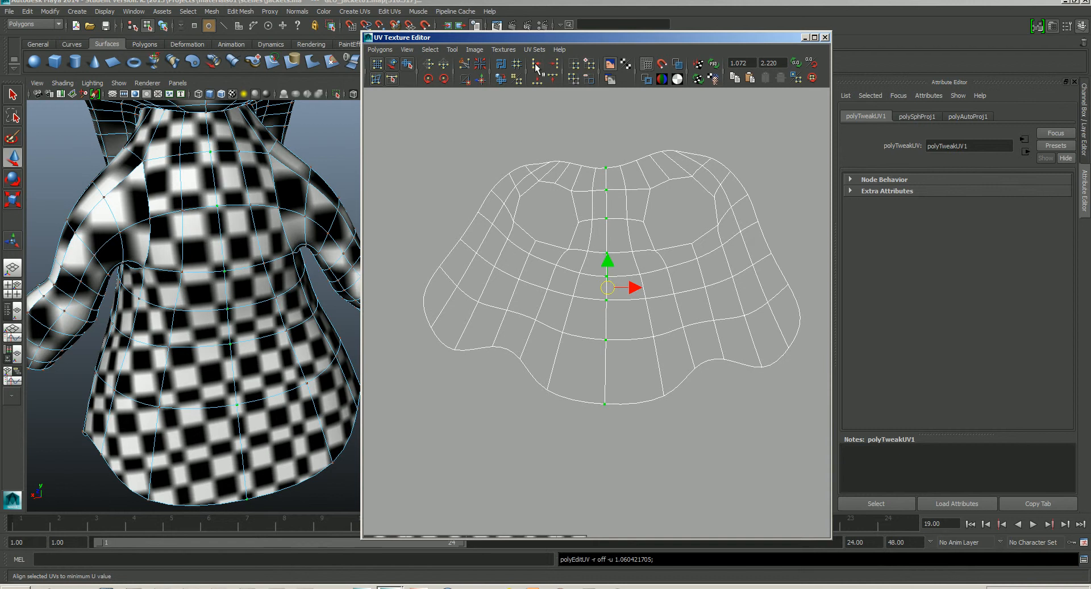
drag(634, 288, 638, 294)
click(656, 421)
- Check the checker pattern on the jacket's back and select all faces whose UVs lie inside the texture square
alt+right_drag(657, 420, 615, 278)
alt+right_drag(700, 415, 639, 284)
mouse_move(632, 271)
alt+middle_down()
mouse_move(623, 181)
mouse_move(649, 267)
mouse_move(664, 269)
alt+middle_up()
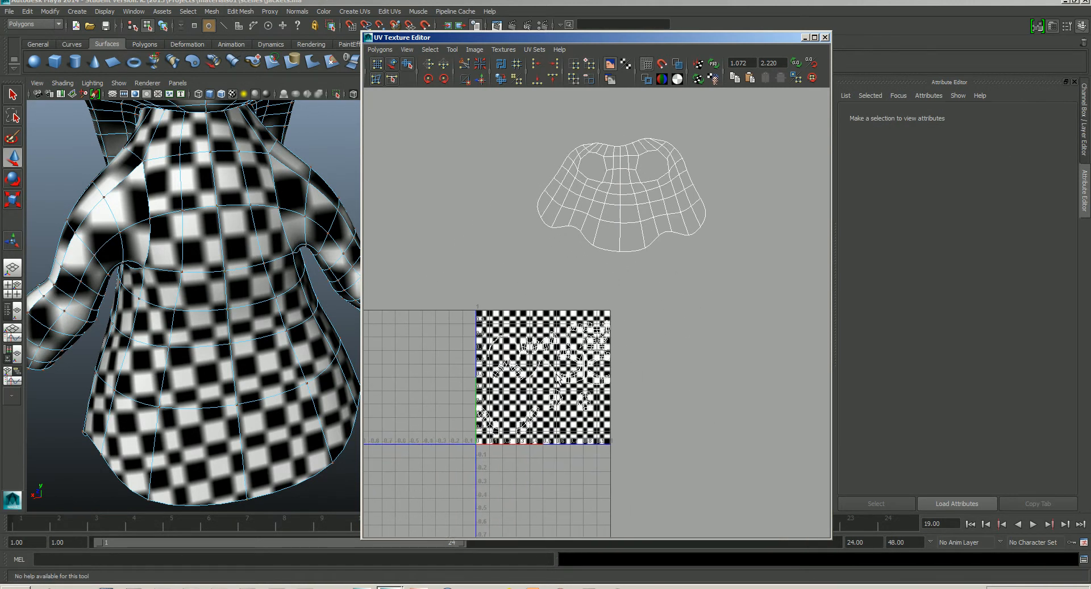
alt+drag(236, 277, 225, 285)
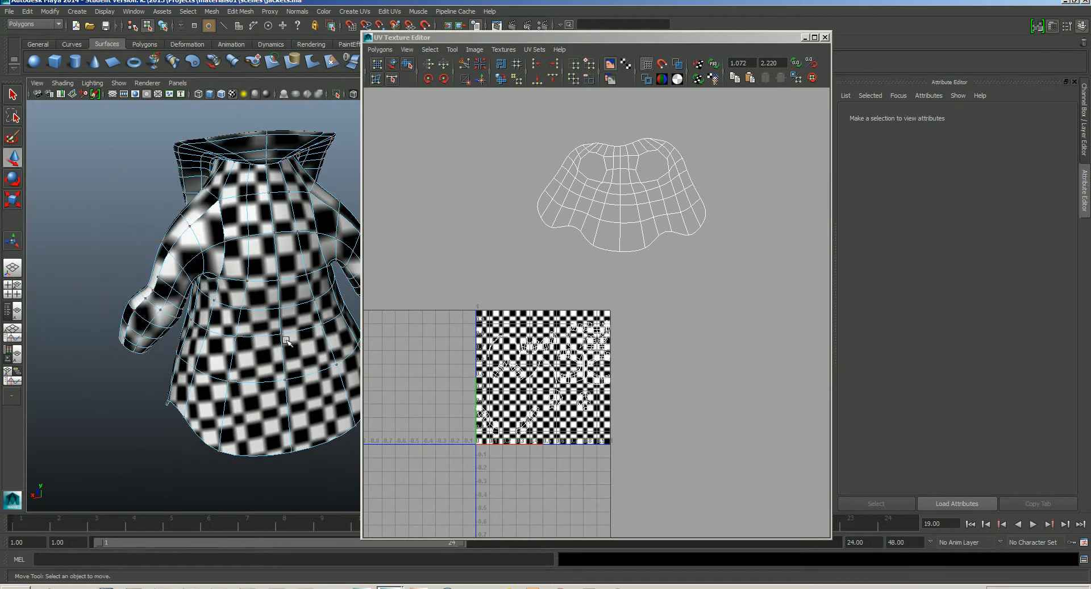
alt+drag(286, 340, 200, 335)
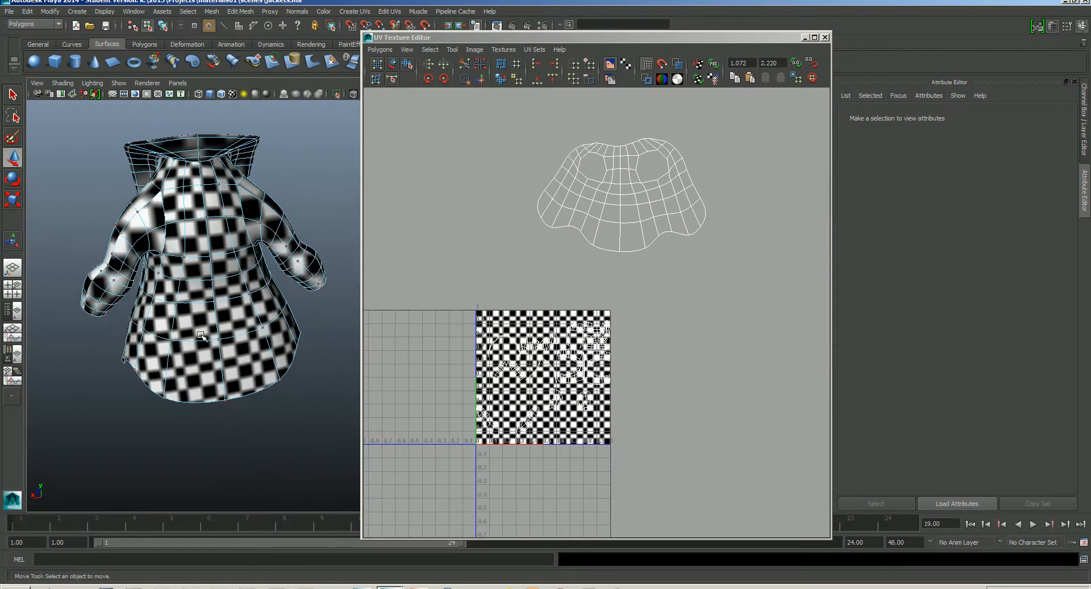
right_drag(521, 390, 519, 415)
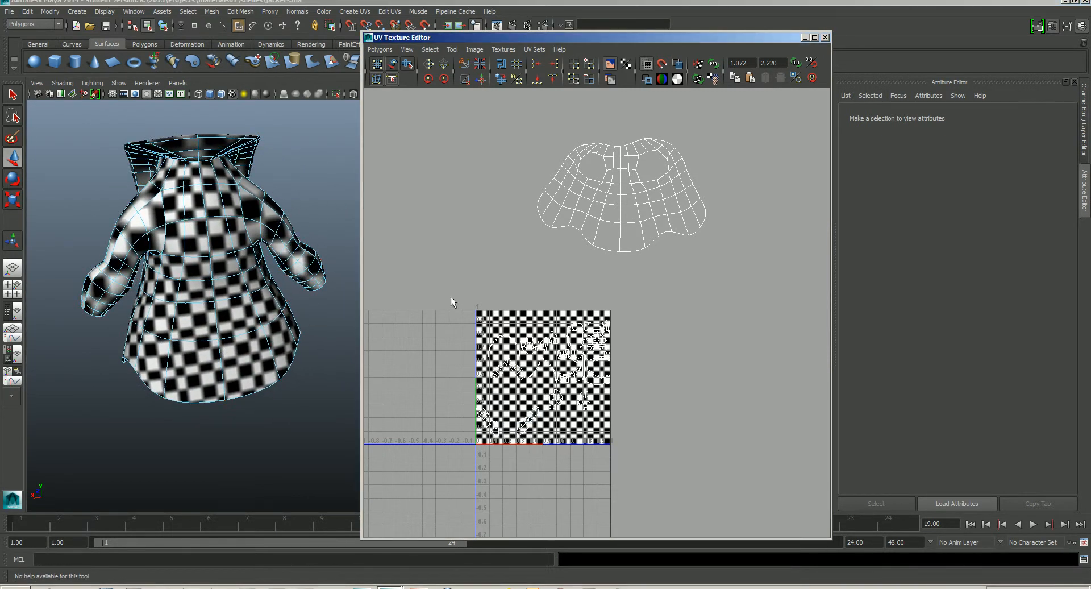
drag(451, 296, 670, 484)
- Remove the collar and lapel faces from the selection, keeping only the sleeves selected
alt+drag(338, 280, 241, 280)
alt+middle_drag(86, 313, 221, 170)
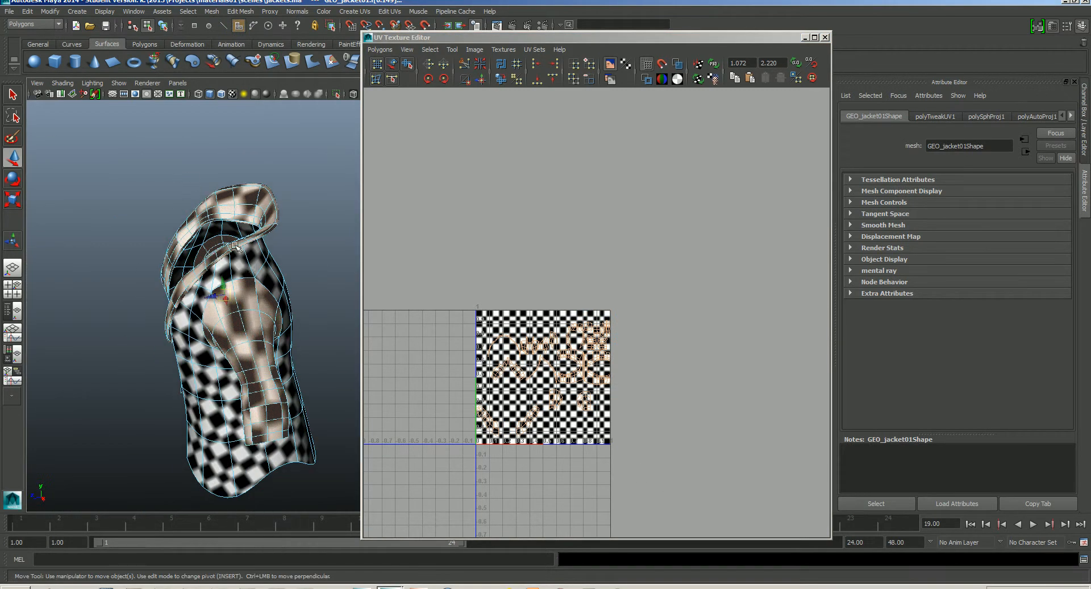
alt+drag(244, 284, 251, 246)
alt+middle_drag(252, 242, 273, 265)
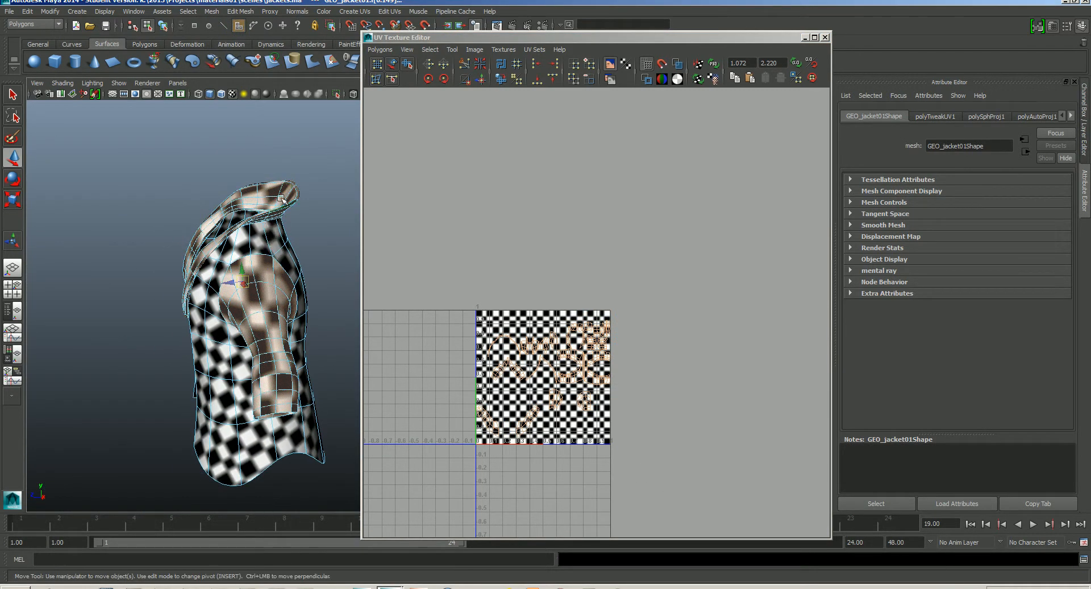
ctrl+drag(304, 178, 241, 223)
ctrl+drag(183, 171, 254, 240)
ctrl+drag(147, 206, 232, 241)
ctrl+drag(143, 243, 205, 269)
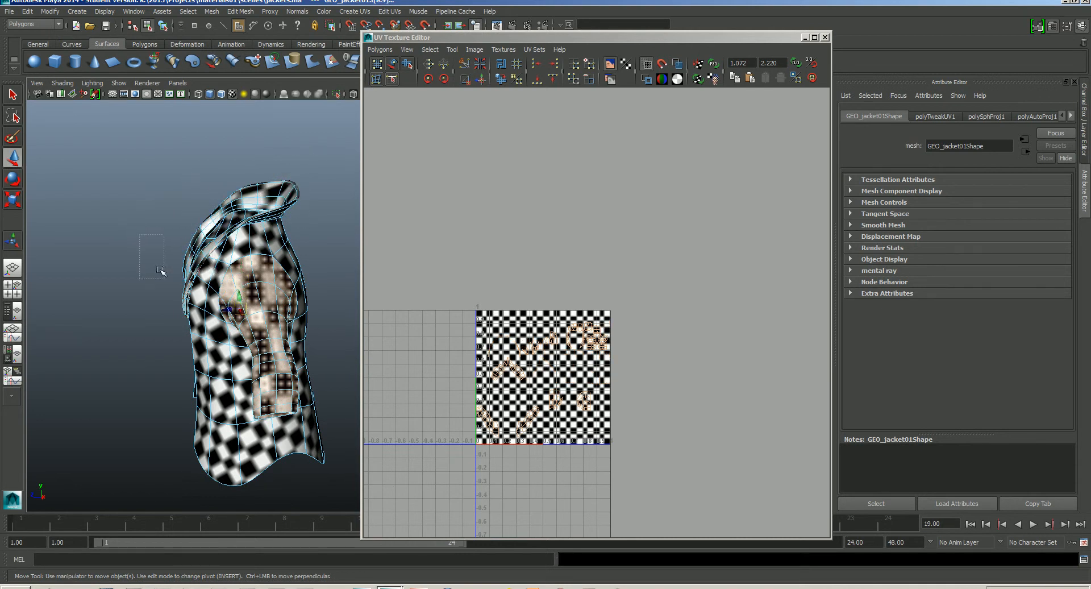
ctrl+drag(193, 329, 193, 330)
- Deselect the sleeve on the wearer's right so that only the opposite sleeve's faces stay selected
alt+drag(193, 369, 312, 373)
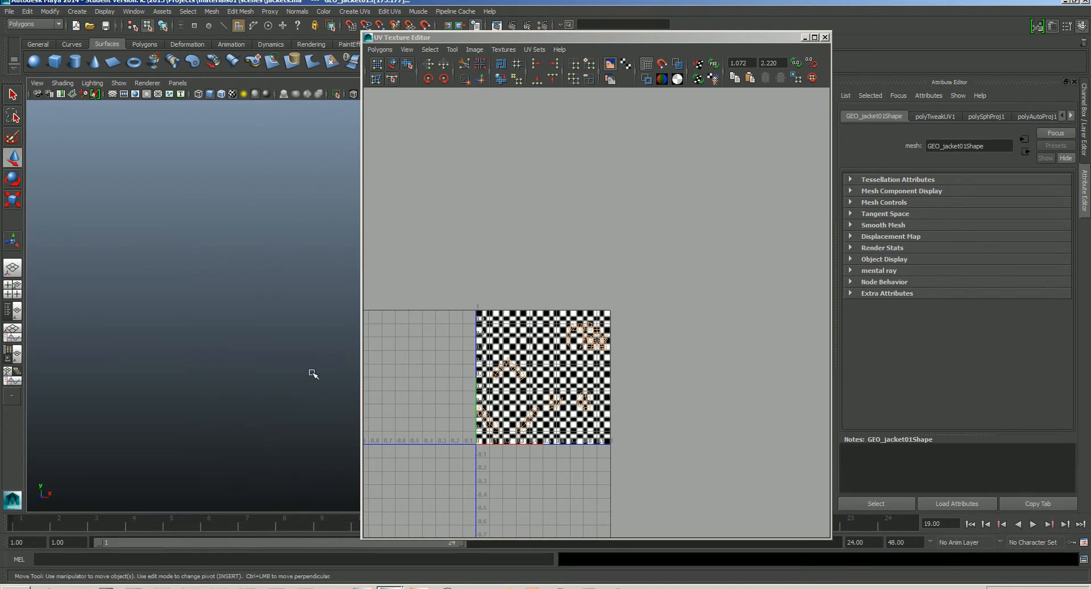
alt+middle_drag(313, 371, 102, 337)
alt+drag(165, 319, 185, 313)
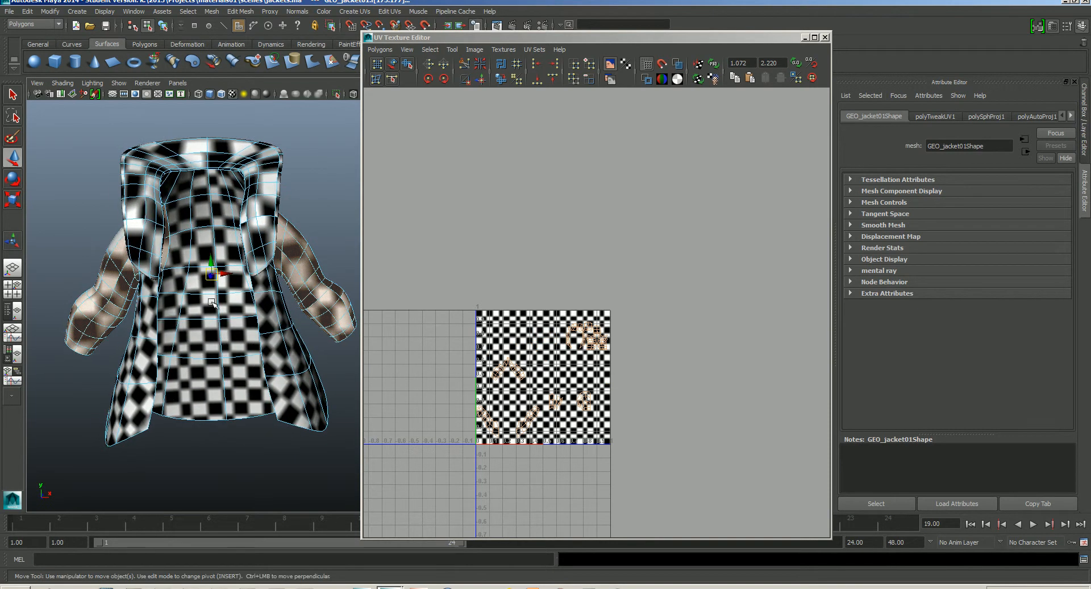
ctrl+drag(197, 162, 38, 404)
- Examine the selected sleeve's faces from several angles, including the shoulder, underarm and cuff
alt+drag(218, 366, 142, 361)
alt+middle_drag(221, 293, 220, 354)
scroll(221, 346, up, 4)
alt+middle_drag(126, 317, 336, 283)
alt+drag(298, 322, 165, 319)
alt+middle_drag(254, 303, 47, 318)
alt+drag(234, 387, 292, 331)
alt+middle_drag(193, 316, 297, 321)
alt+drag(154, 284, 267, 290)
alt+middle_drag(267, 307, 200, 282)
alt+drag(200, 281, 209, 321)
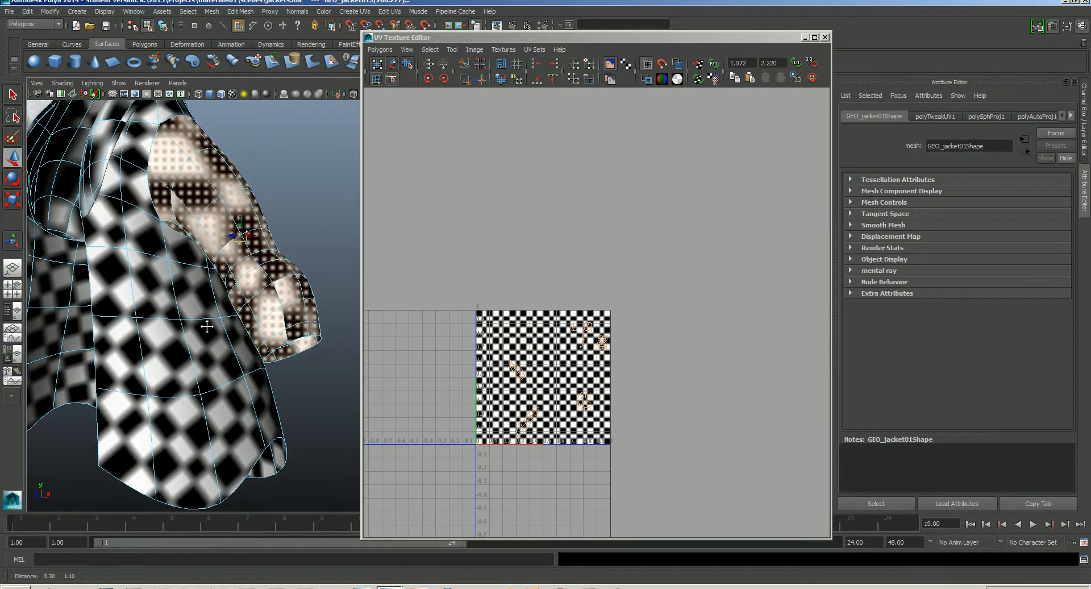
- Apply cylindrical mapping to the selected sleeve faces and arrange the UV Texture Editor beside the sleeve and the projection attributes
alt+middle_drag(209, 322, 192, 360)
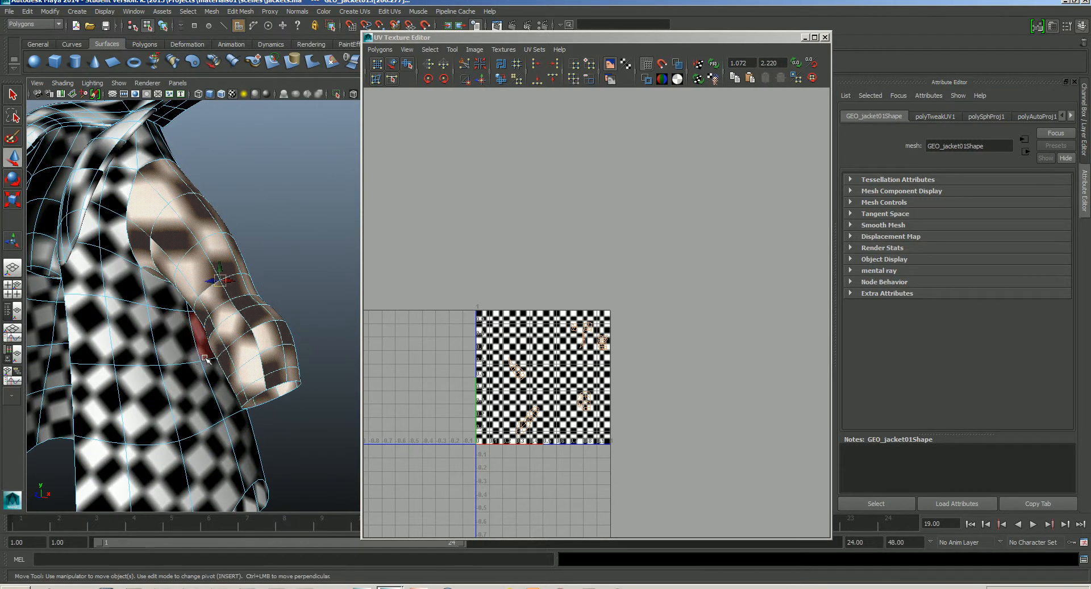
mouse_move(204, 358)
alt+mouse_down()
mouse_move(221, 341)
mouse_move(193, 364)
mouse_move(219, 341)
mouse_move(204, 338)
alt+mouse_up()
alt+middle_drag(205, 338, 192, 331)
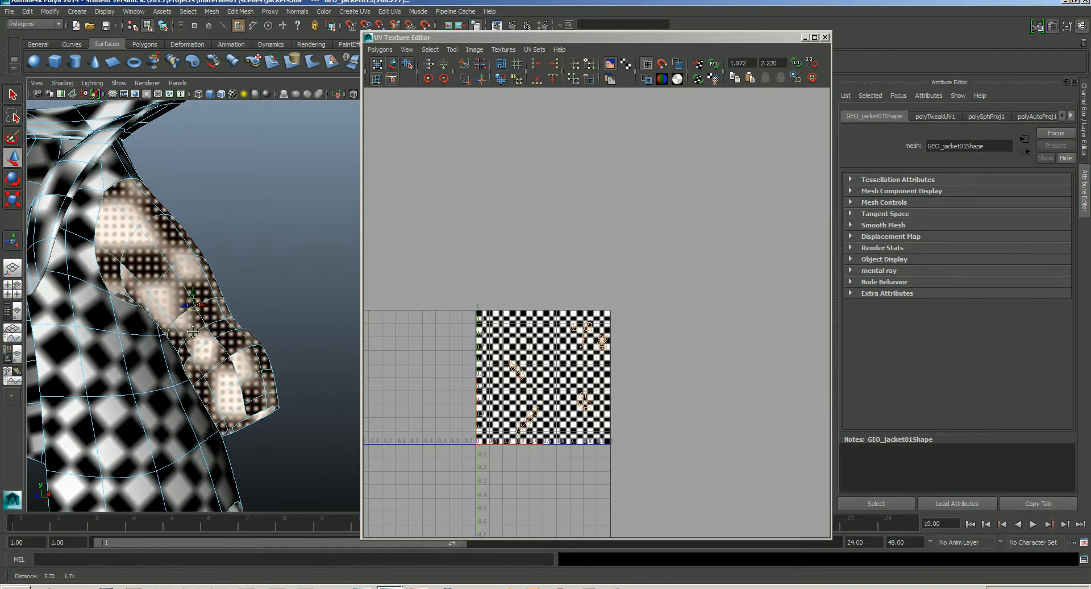
alt+drag(192, 332, 212, 335)
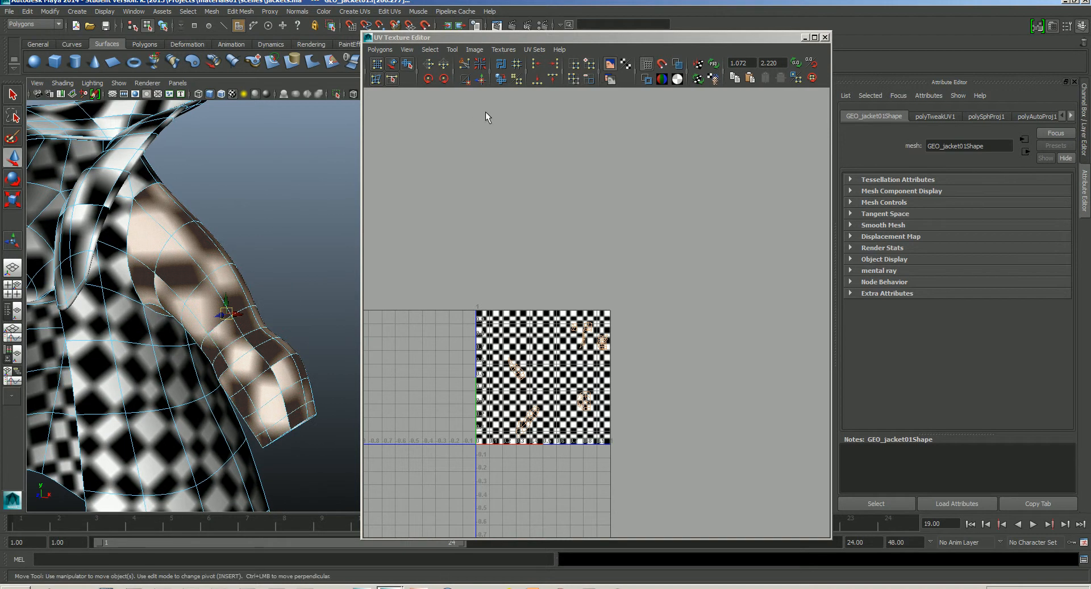
drag(532, 34, 708, 13)
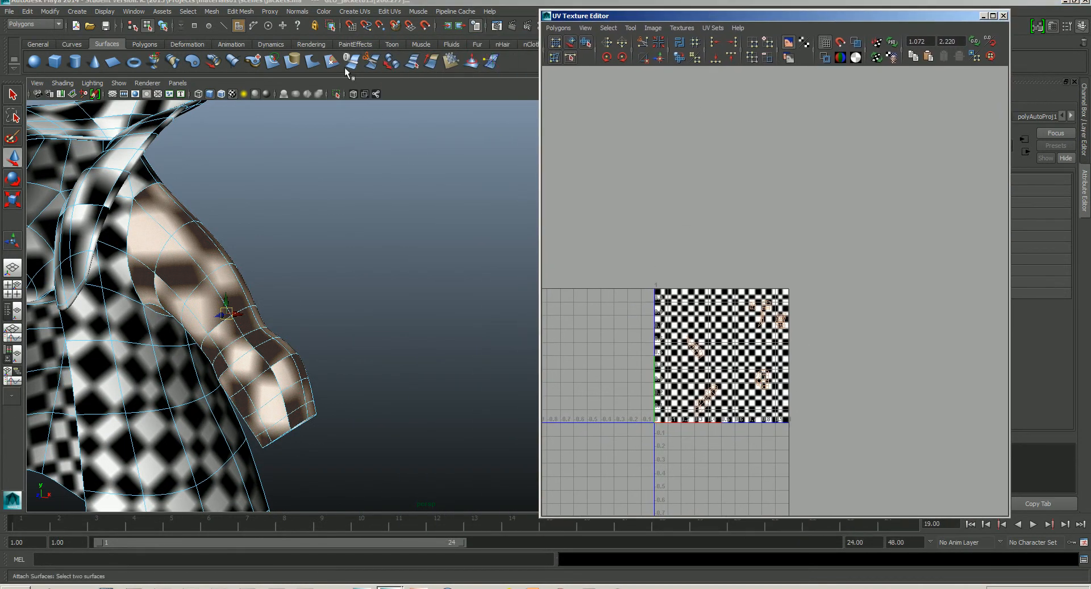
click(355, 12)
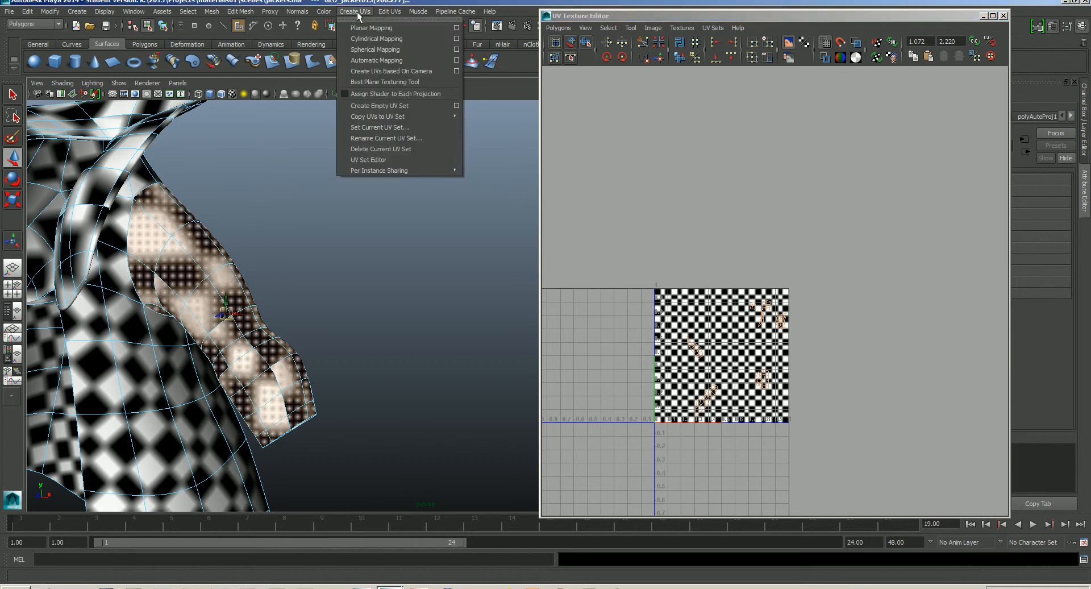
click(389, 40)
drag(806, 20, 609, 18)
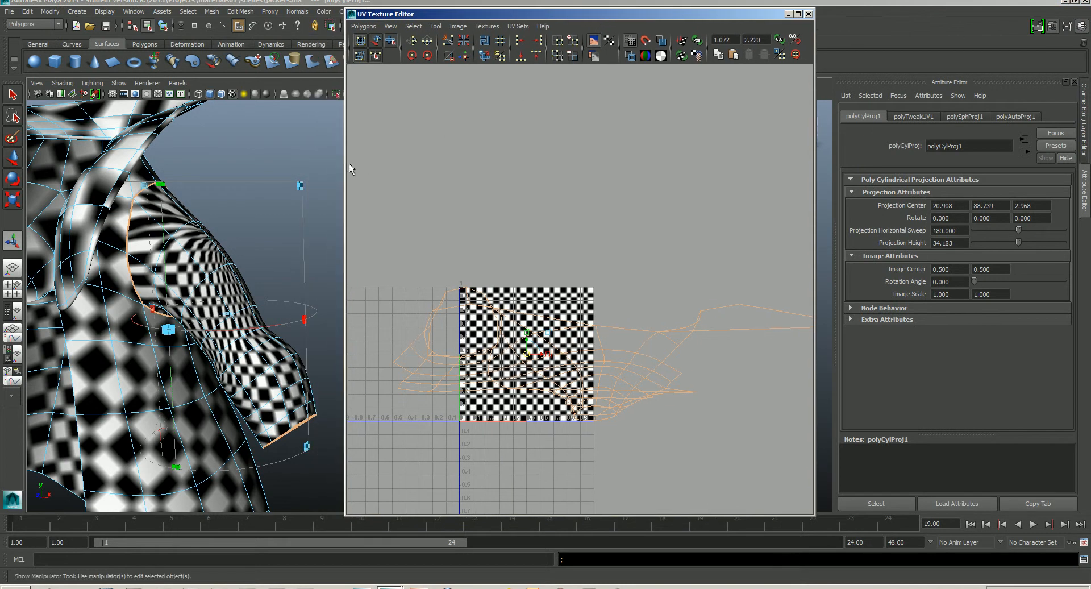
drag(346, 162, 425, 155)
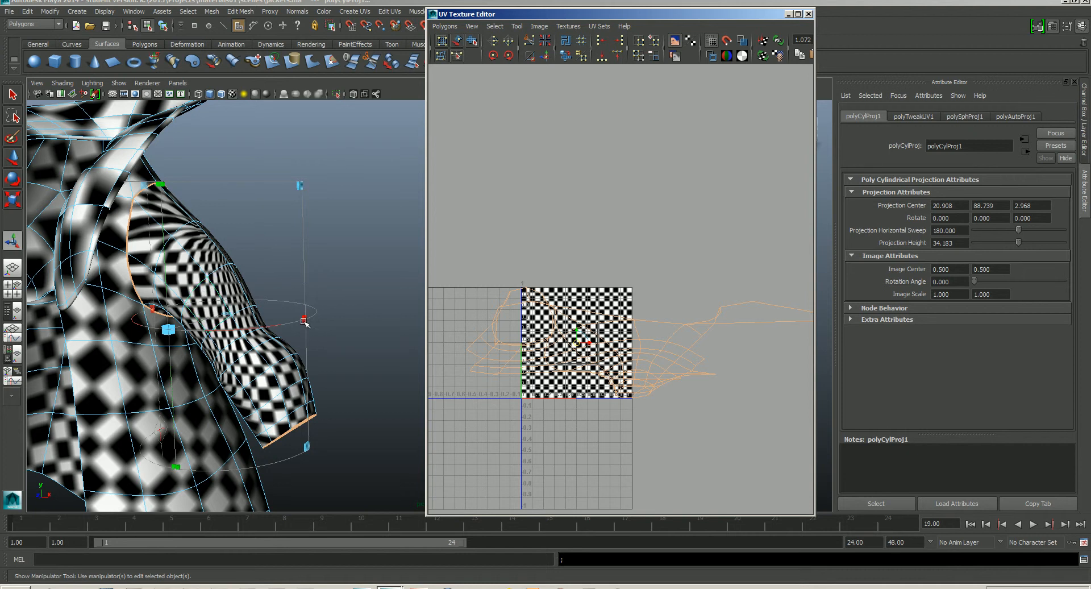
- Align the cylindrical projection with the slanted sleeve by setting its Z rotation to 32
alt+drag(313, 368, 185, 325)
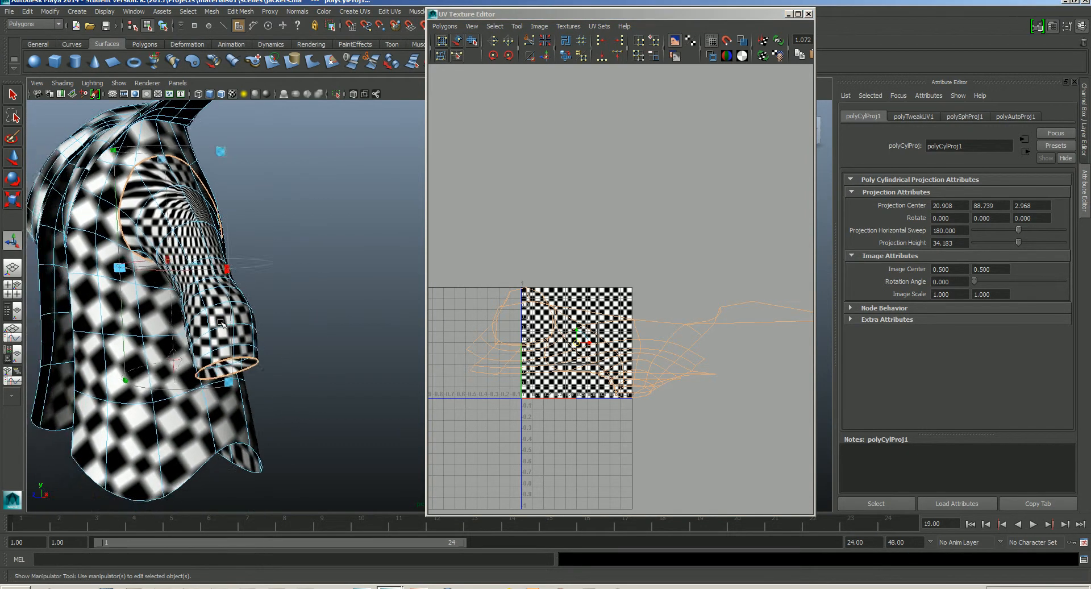
scroll(176, 319, up, 3)
alt+middle_drag(166, 317, 289, 330)
alt+drag(277, 335, 304, 336)
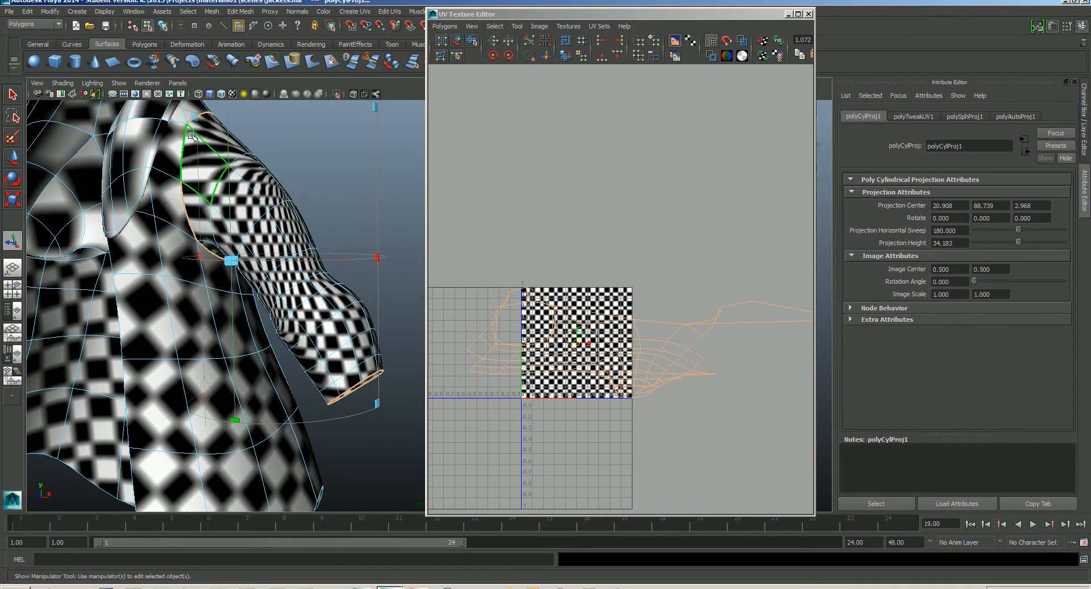
mouse_move(294, 289)
alt+mouse_down()
mouse_move(250, 289)
mouse_move(301, 284)
alt+mouse_up()
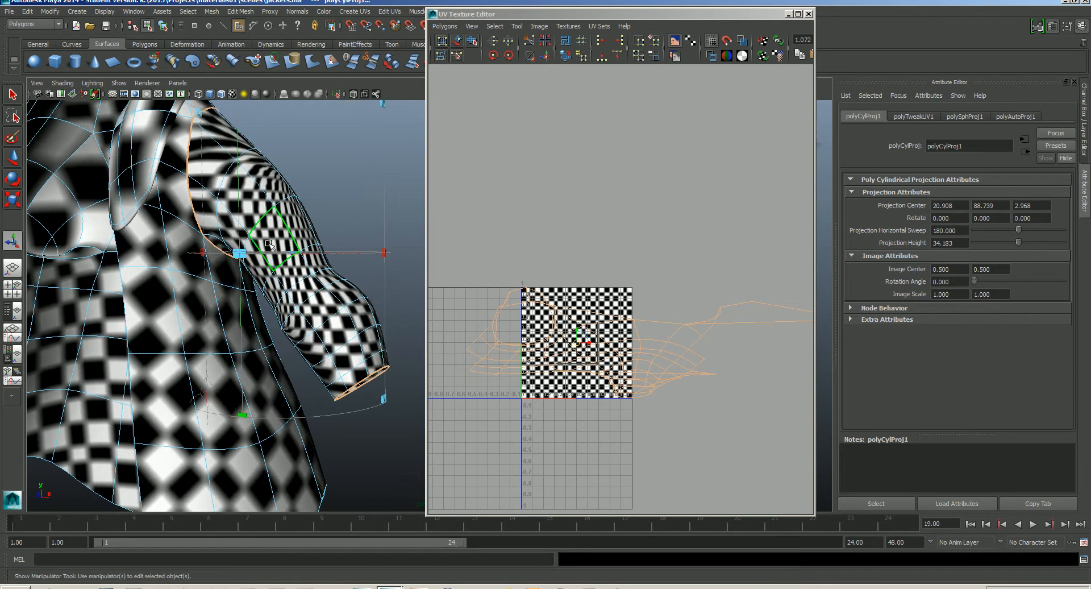
alt+drag(313, 356, 304, 368)
alt+right_drag(301, 361, 311, 358)
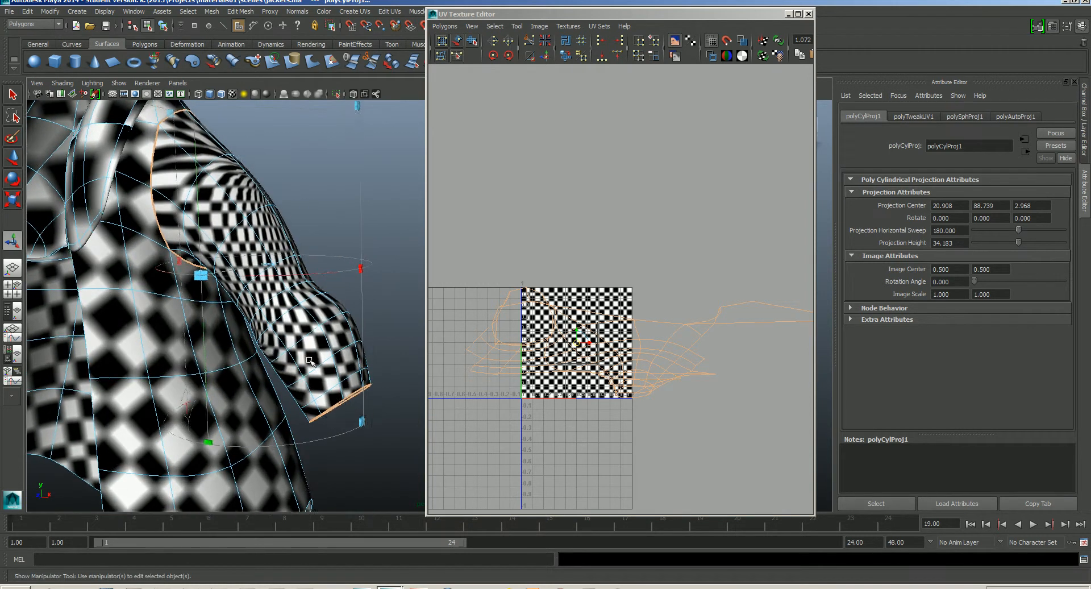
alt+middle_drag(303, 346, 304, 380)
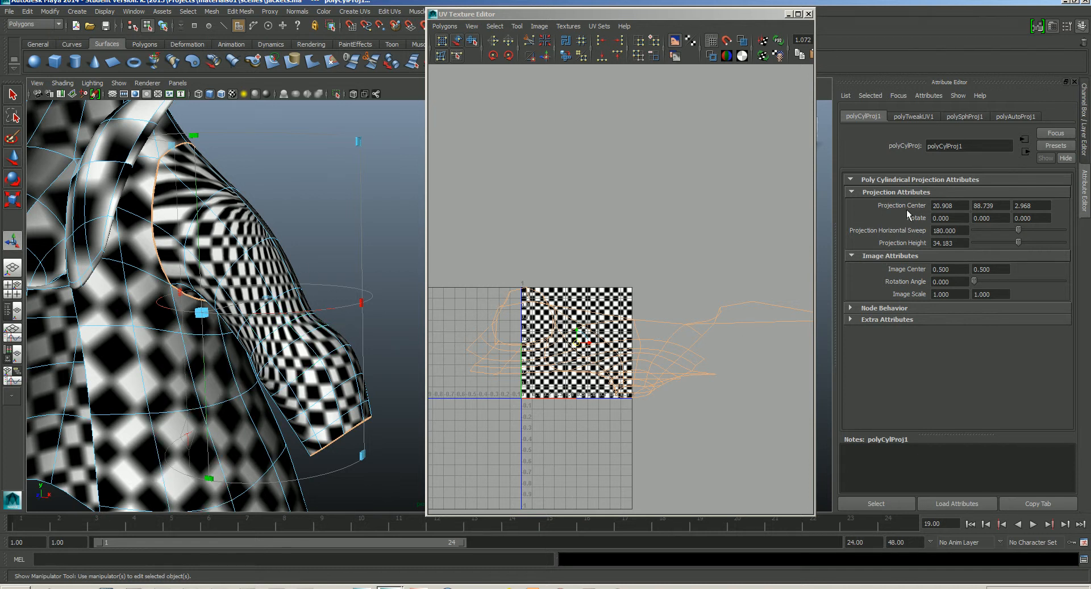
click(1040, 221)
key(Return)
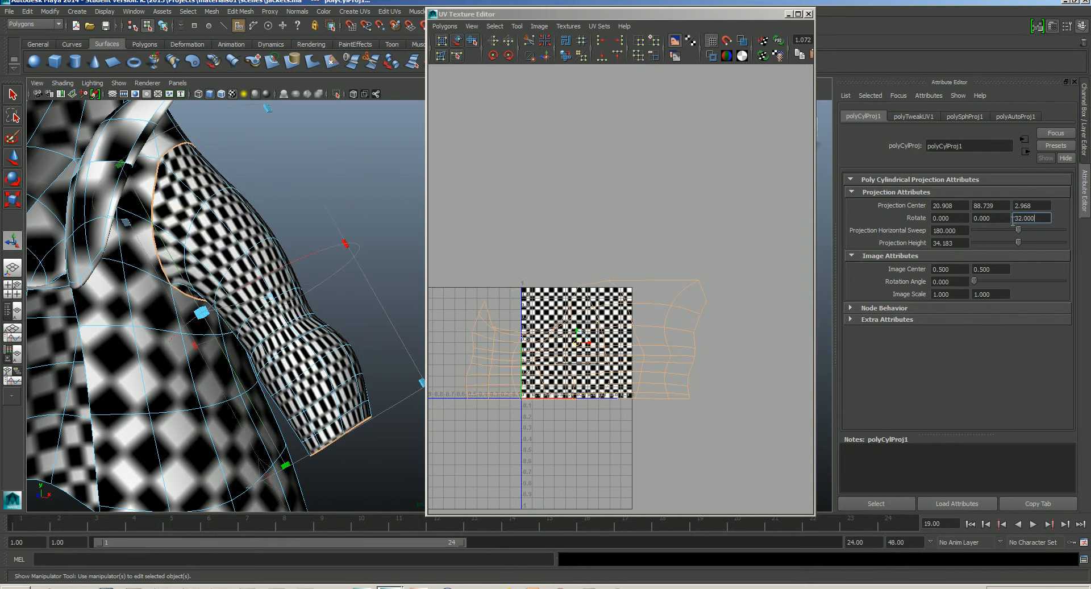
- Try turning the projection around the sleeve to a Y rotation of -31.825, and undo that rotation
alt+drag(351, 251, 374, 244)
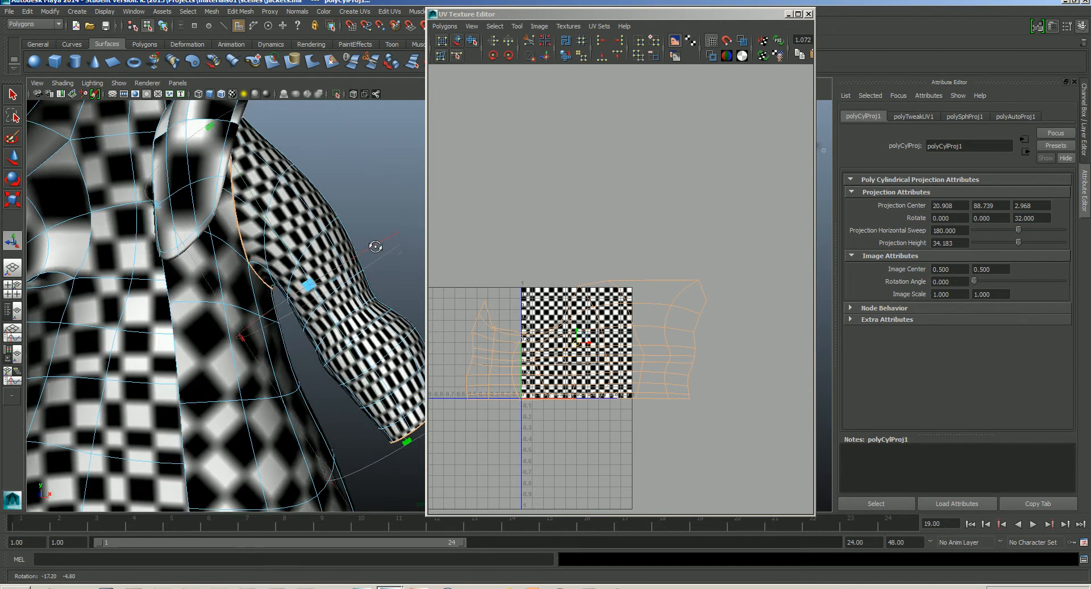
alt+middle_drag(358, 246, 274, 236)
mouse_move(309, 247)
alt+mouse_down()
mouse_move(302, 236)
mouse_move(309, 243)
alt+mouse_up()
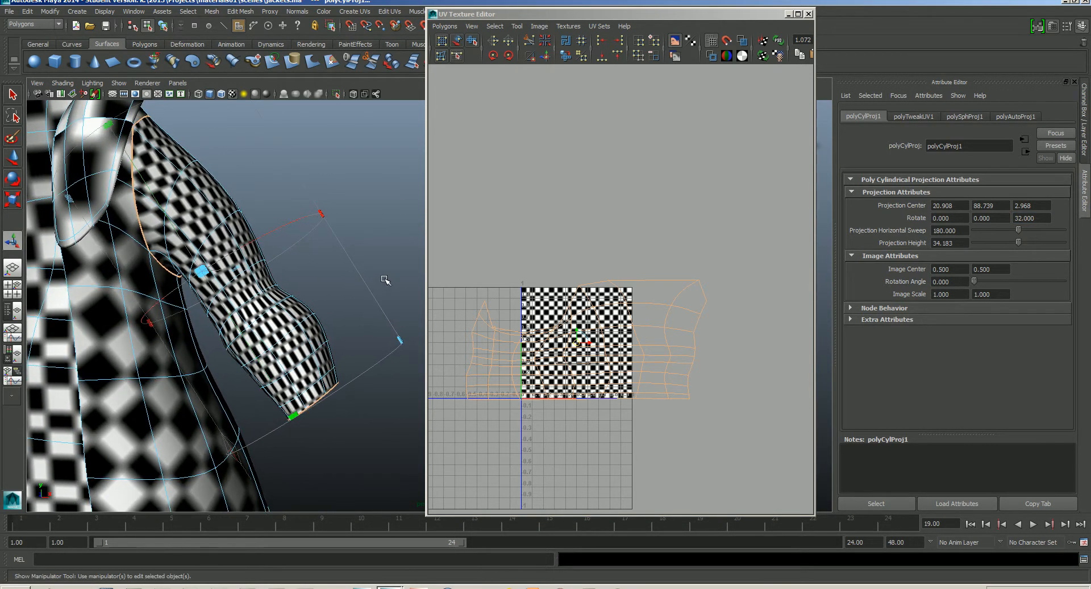
mouse_move(357, 280)
alt+mouse_down()
mouse_move(331, 282)
mouse_move(341, 281)
alt+mouse_up()
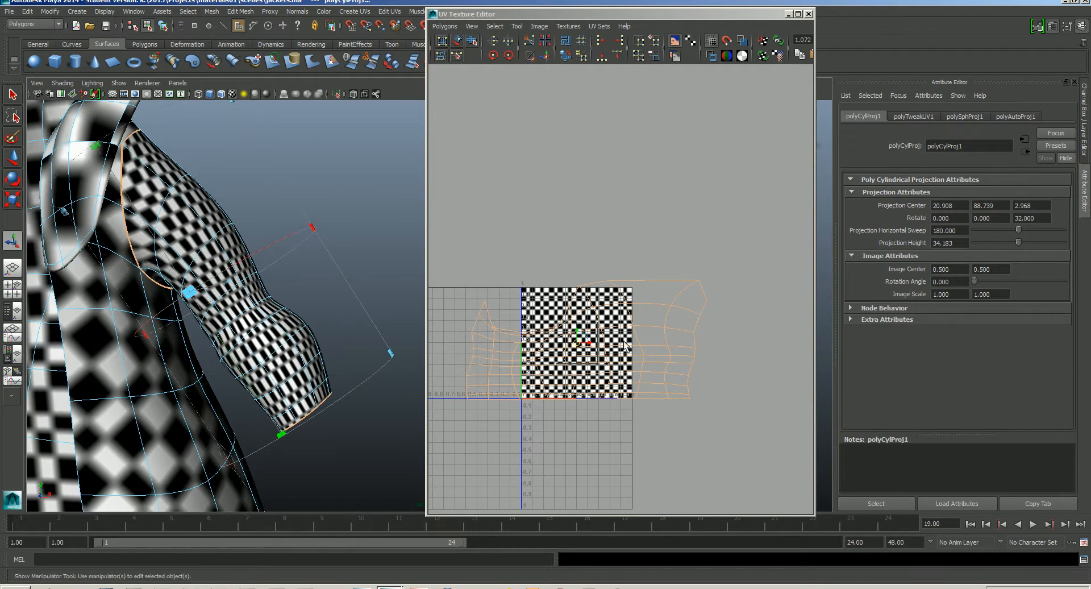
alt+drag(318, 318, 328, 298)
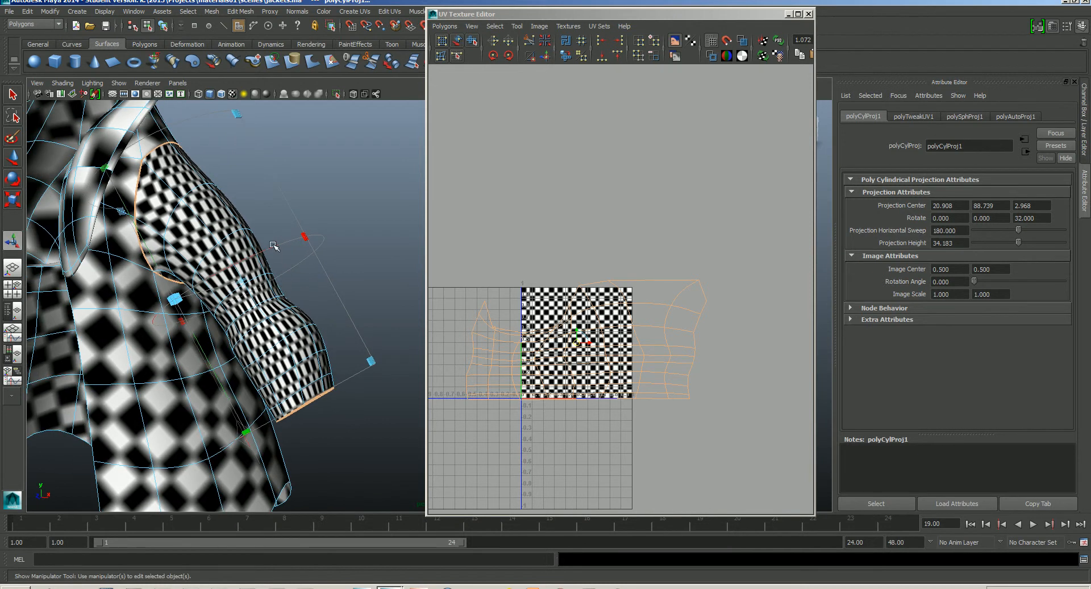
drag(276, 247, 227, 265)
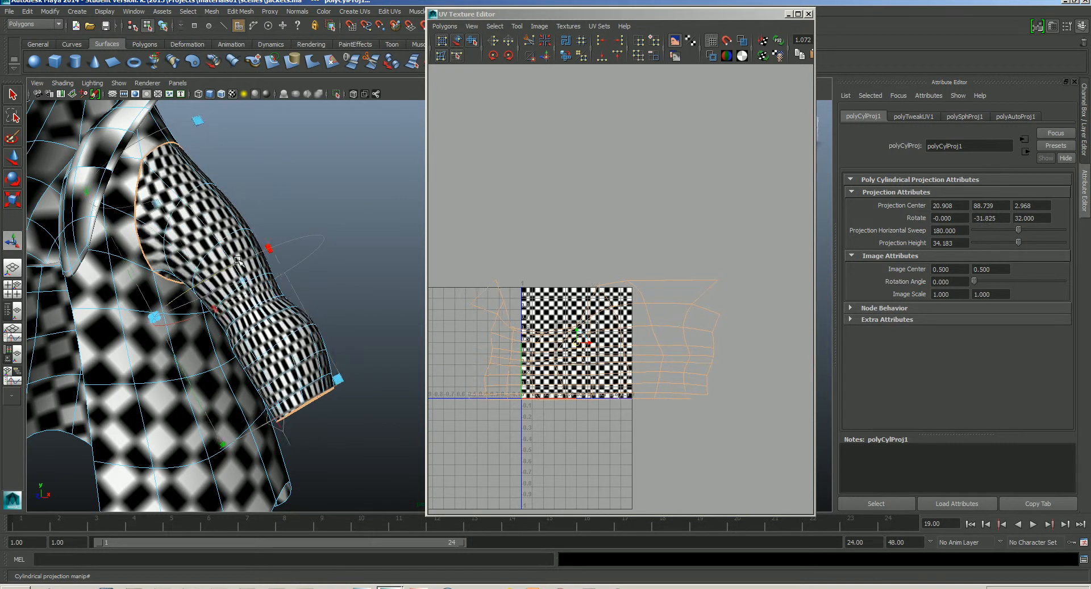
key(ctrl+z)
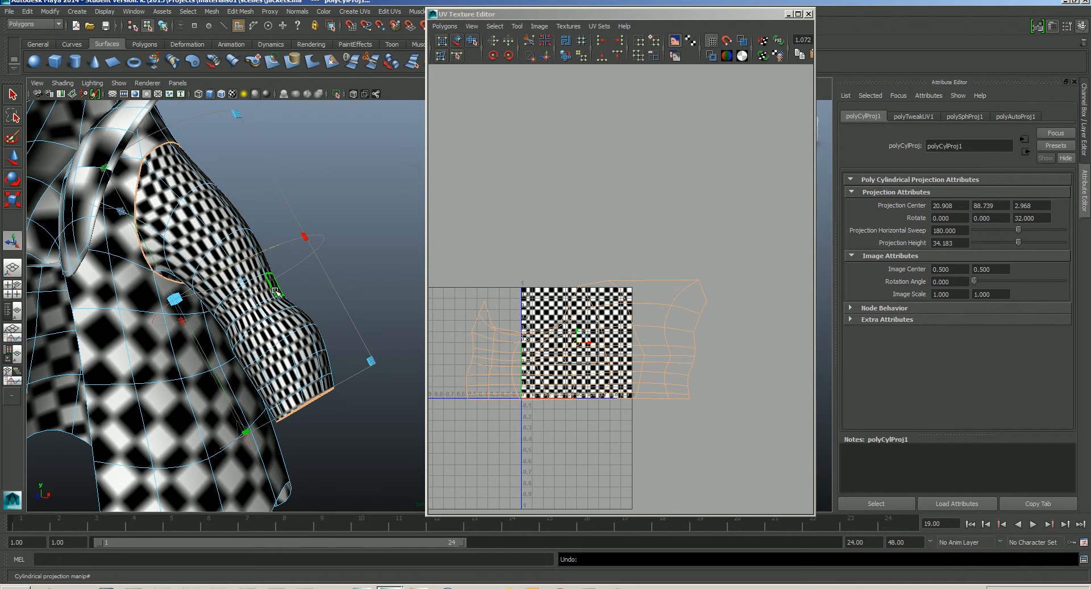
- Turn the cylindrical projection around the sleeve to a Y rotation of -43.937, undoing accidental selection changes
alt+middle_drag(655, 358, 677, 352)
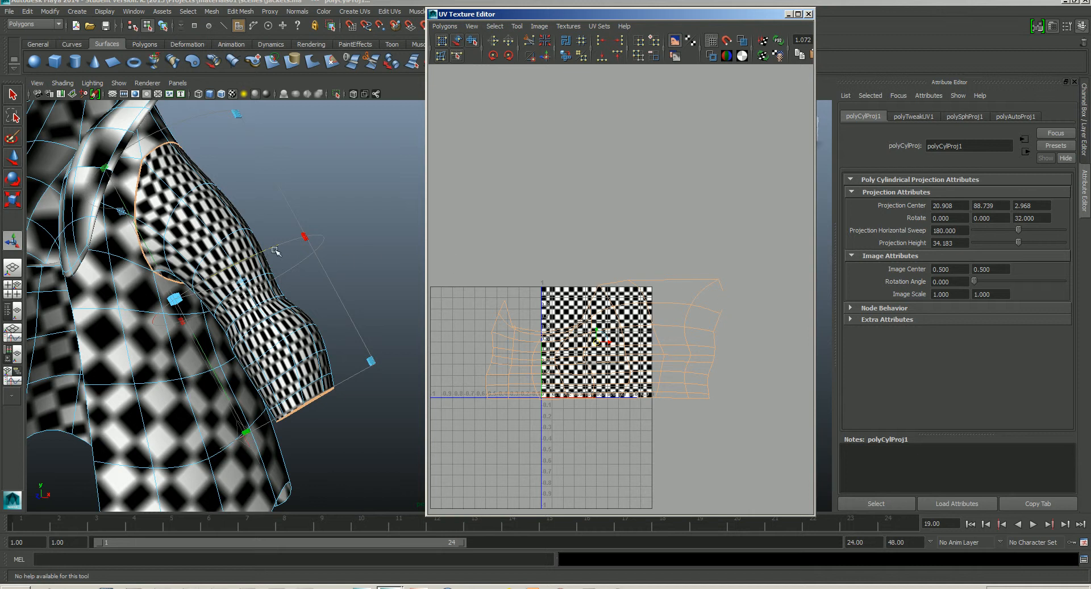
click(279, 247)
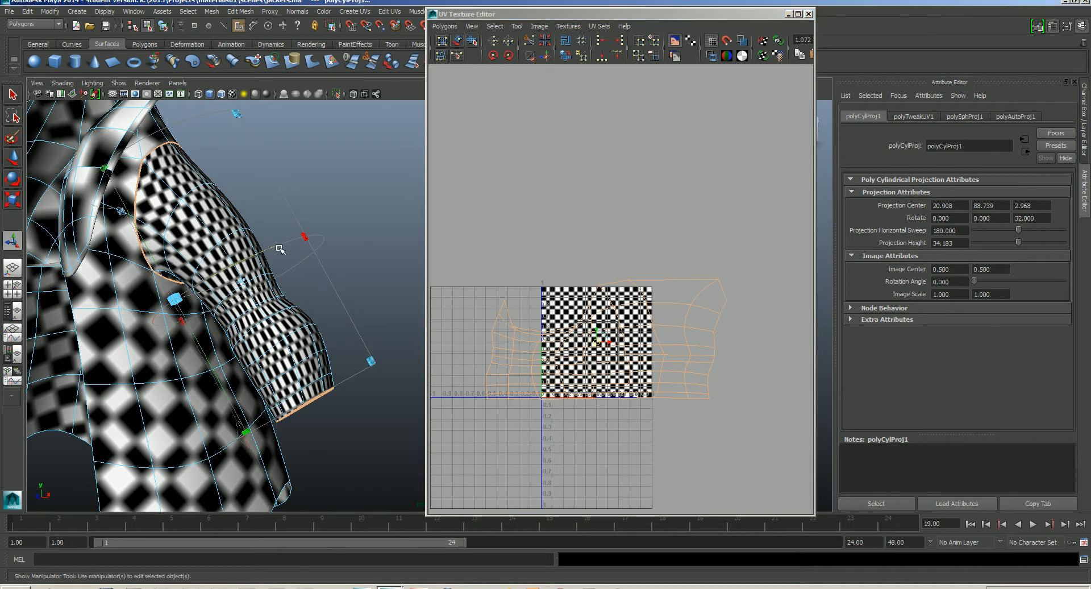
click(275, 250)
key(ctrl+z)
drag(279, 246, 4, 429)
drag(108, 429, 390, 409)
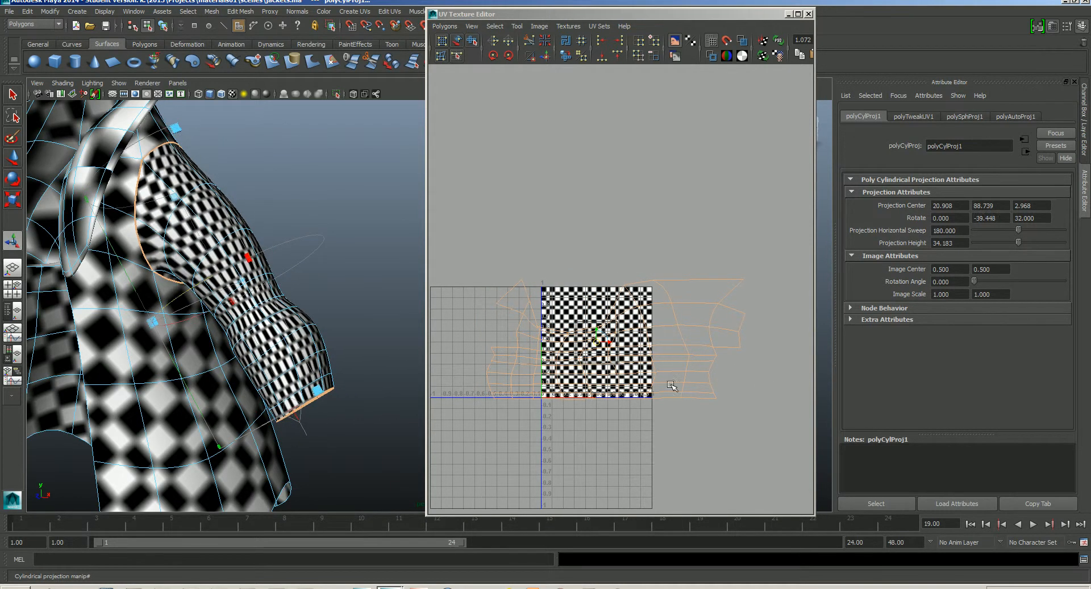
drag(672, 385, 975, 380)
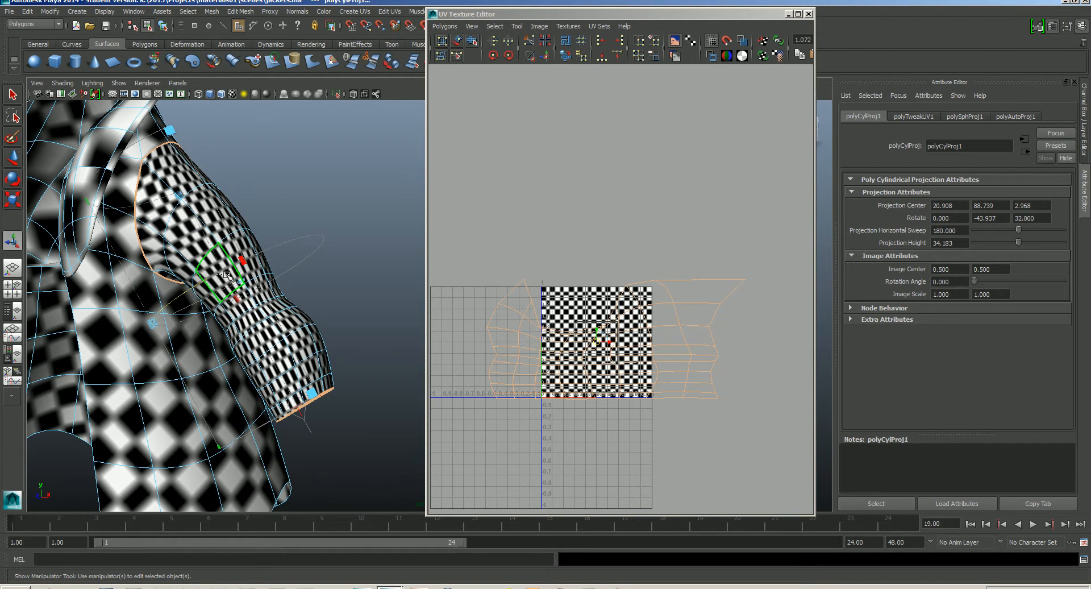
key(ctrl+z)
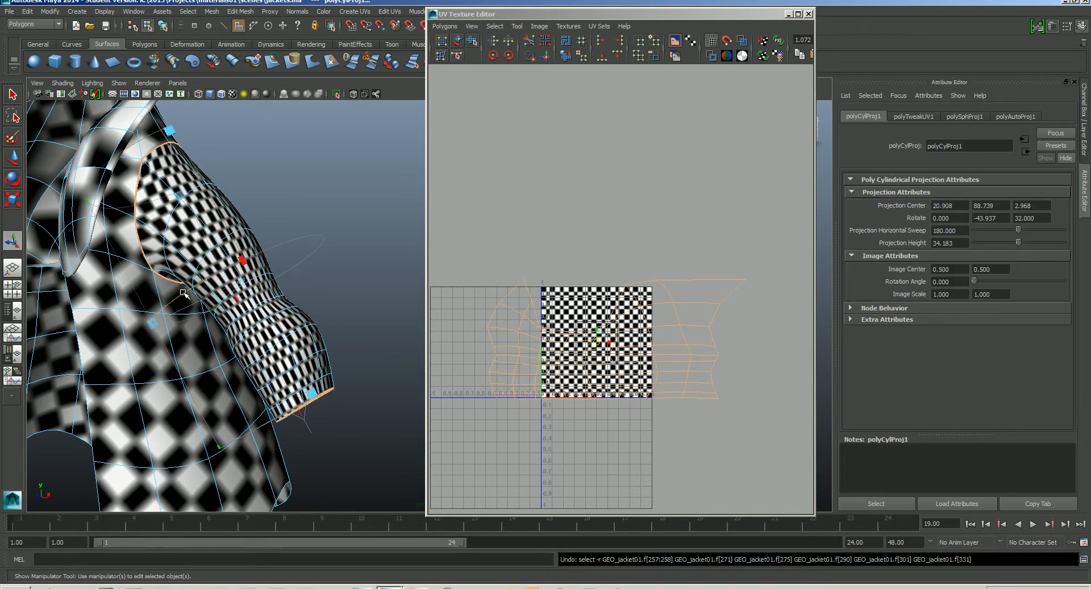
- Rotate the sleeve's projection further to a Y rotation of -85.163 and undo the accidental face selections
mouse_move(183, 292)
mouse_down()
mouse_move(194, 286)
mouse_move(190, 296)
mouse_up()
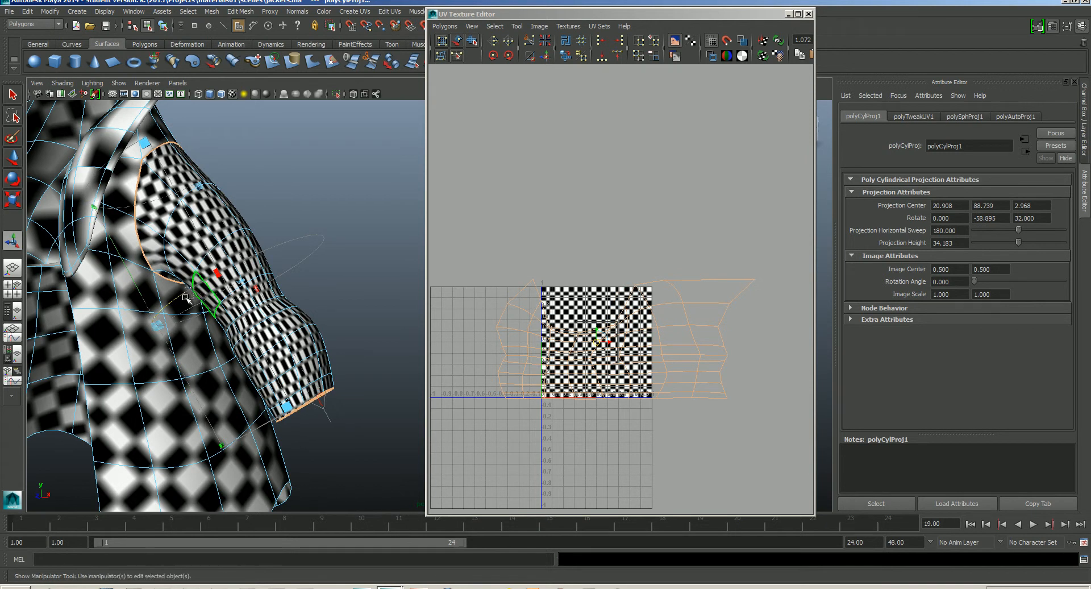
click(189, 304)
key(ctrl+z)
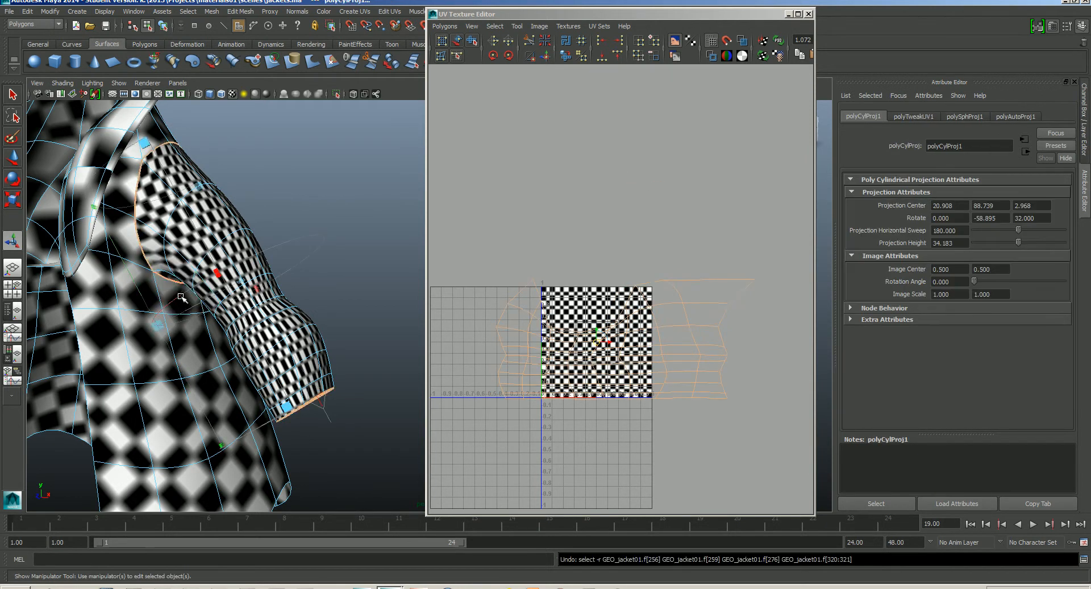
drag(180, 294, 163, 309)
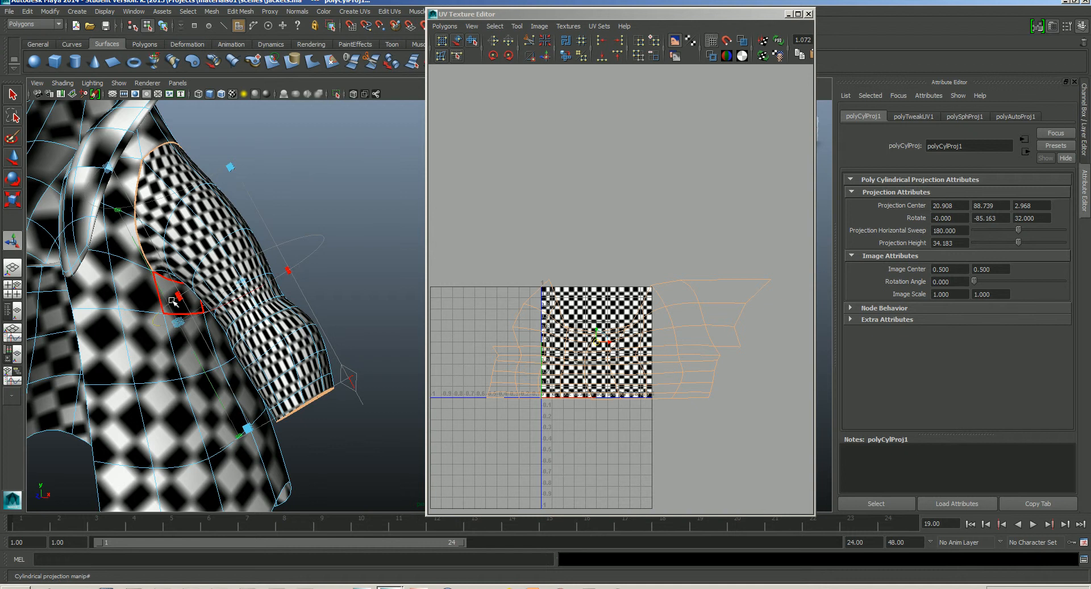
click(169, 303)
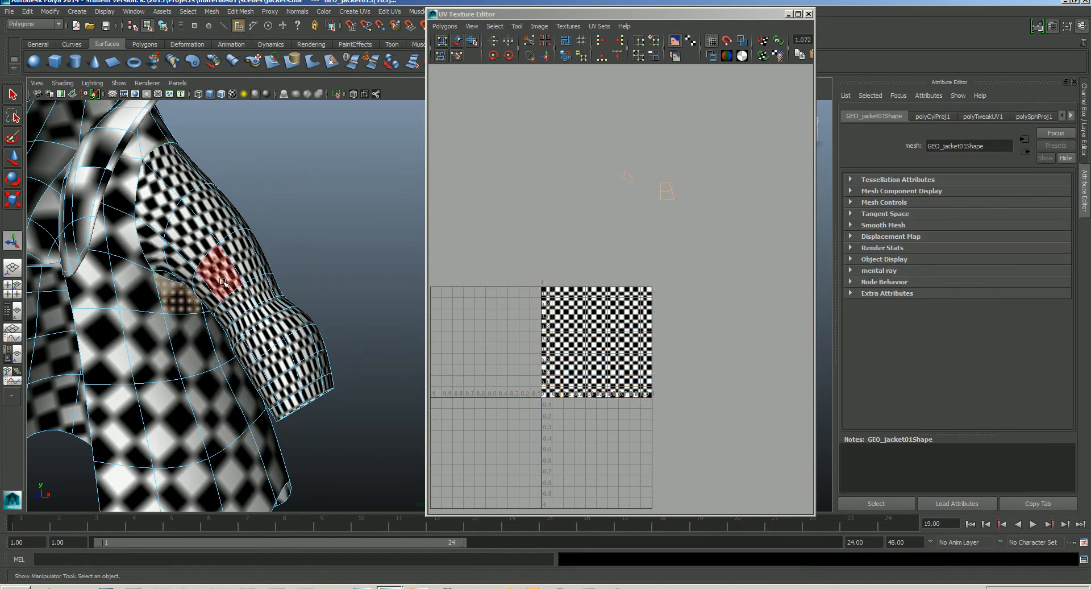
key(ctrl+z)
- Set the cylindrical projection's Y rotation to 90 to reposition the sleeve's seam
alt+drag(244, 292, 312, 304)
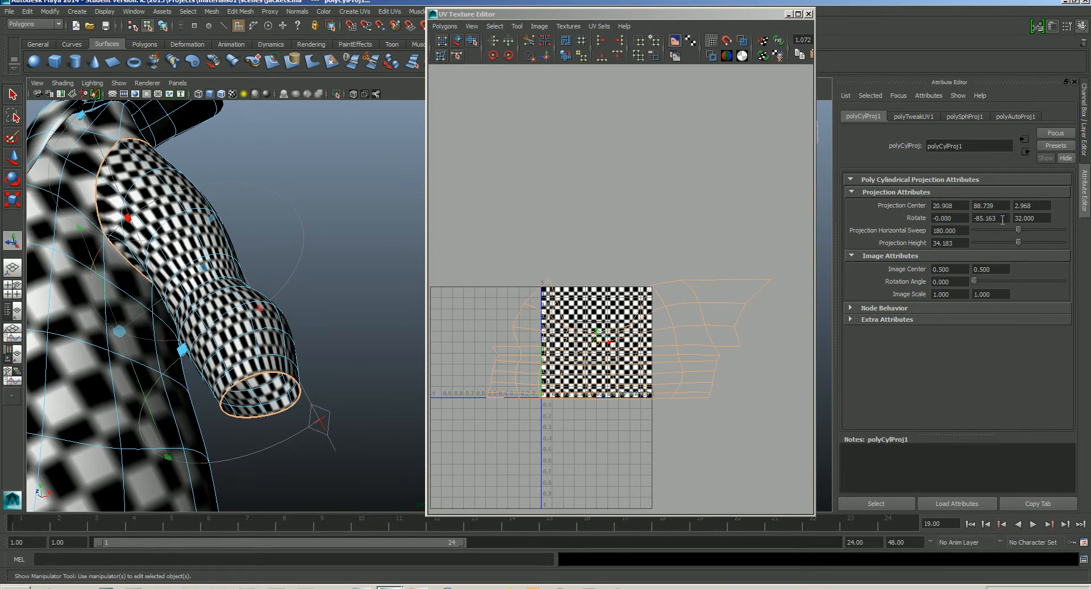
drag(1003, 219, 963, 220)
text(90)
key(Return)
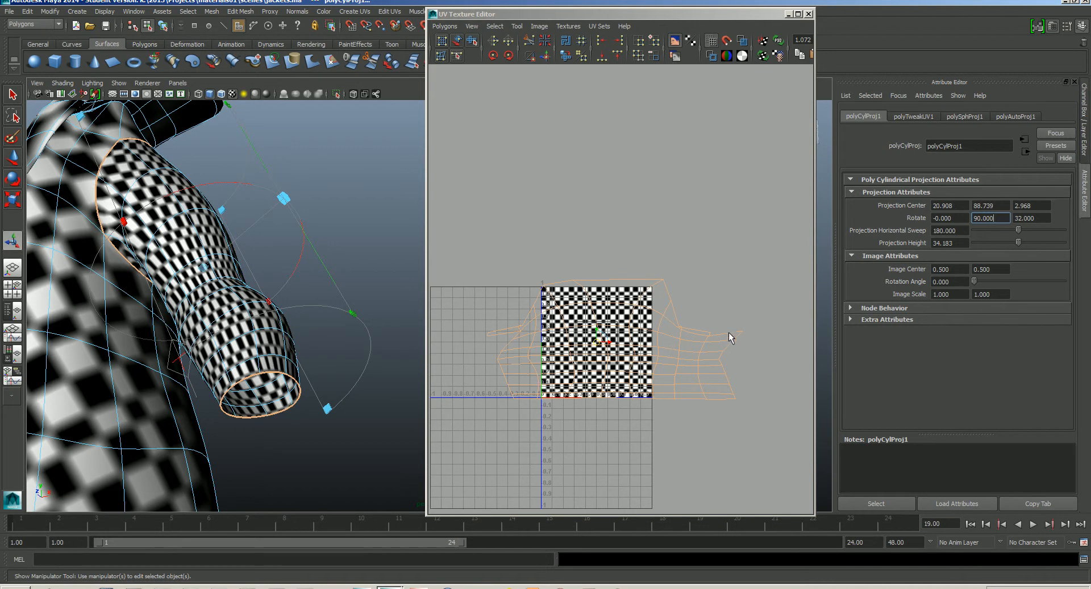
- Turn the projection around the sleeve to a Y rotation of 71.902 and leave its manipulator for the Move tool
click(274, 276)
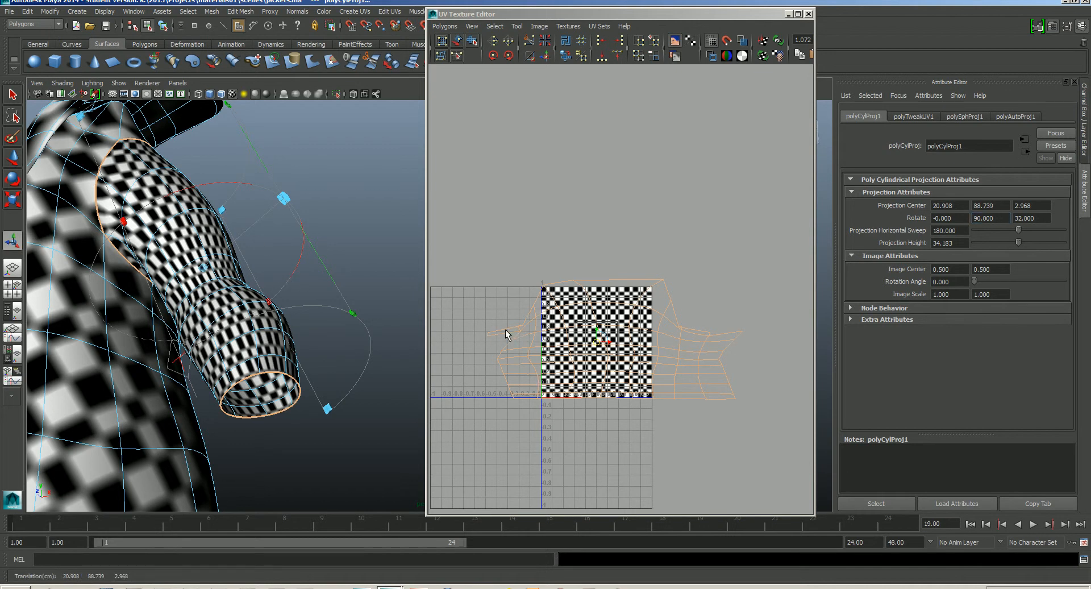
drag(213, 183, 176, 195)
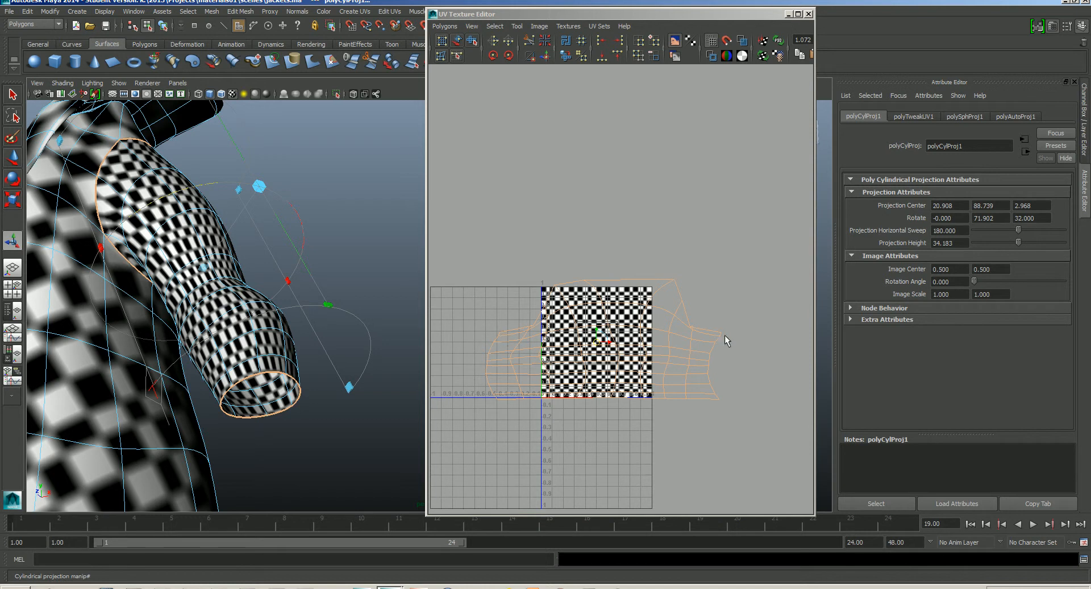
alt+drag(341, 360, 335, 388)
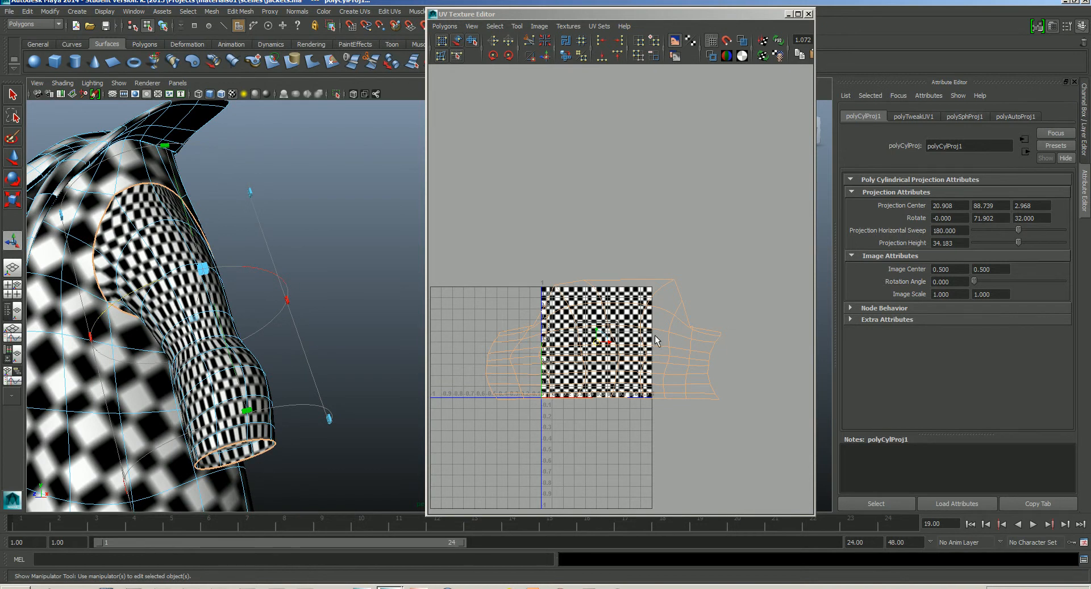
alt+right_drag(656, 337, 662, 346)
alt+middle_drag(663, 344, 668, 302)
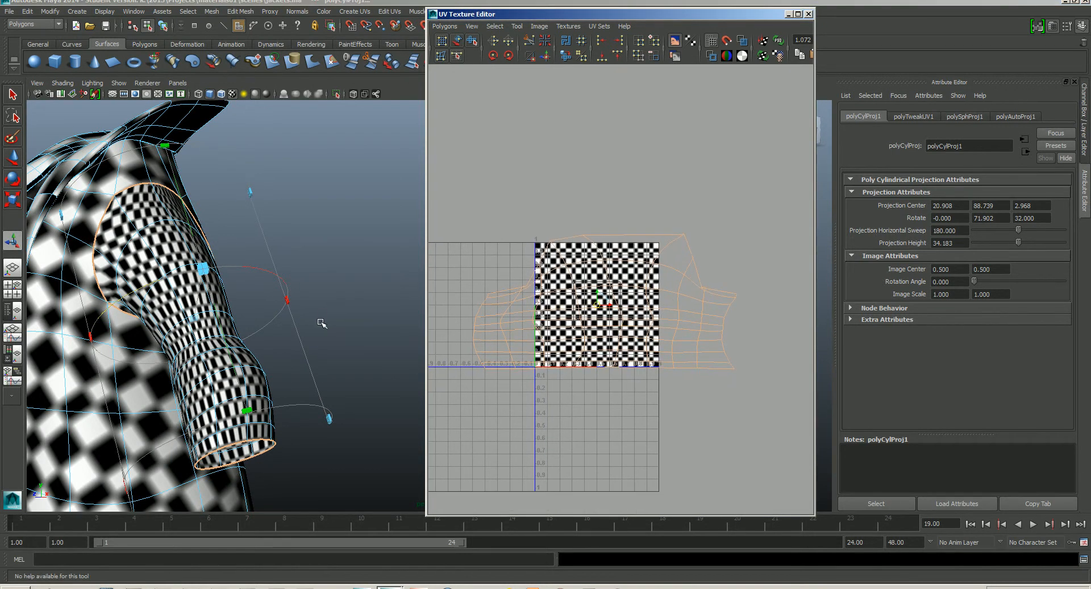
key(w)
alt+middle_drag(617, 326, 612, 334)
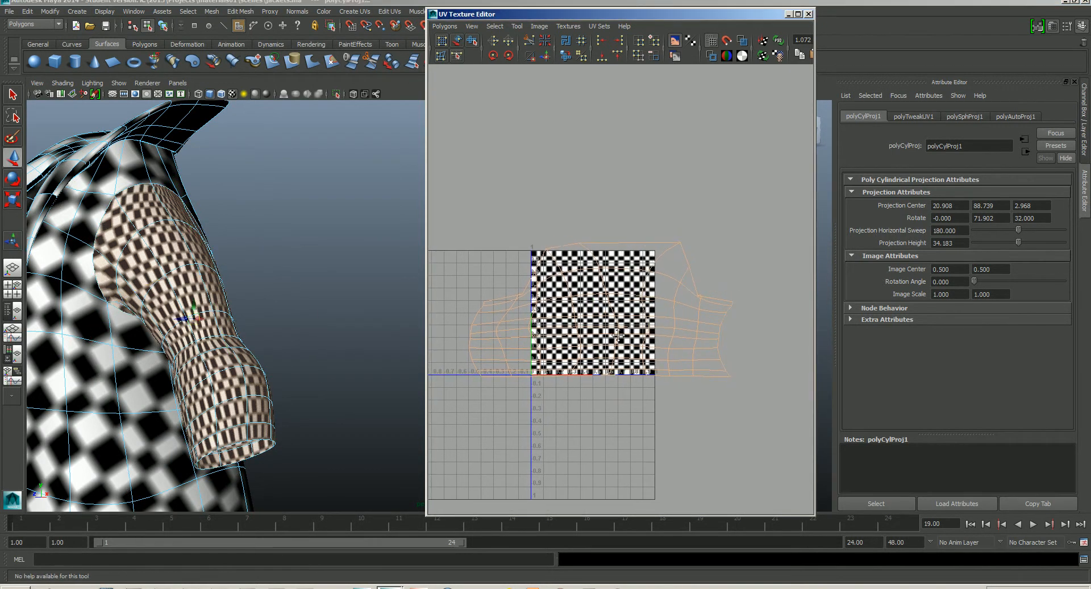
- Move the sleeve's UV shell out of the texture tile to empty space above the torso shell
alt+right_drag(616, 340, 710, 338)
drag(601, 310, 599, 343)
alt+right_drag(599, 343, 574, 257)
drag(608, 318, 710, 123)
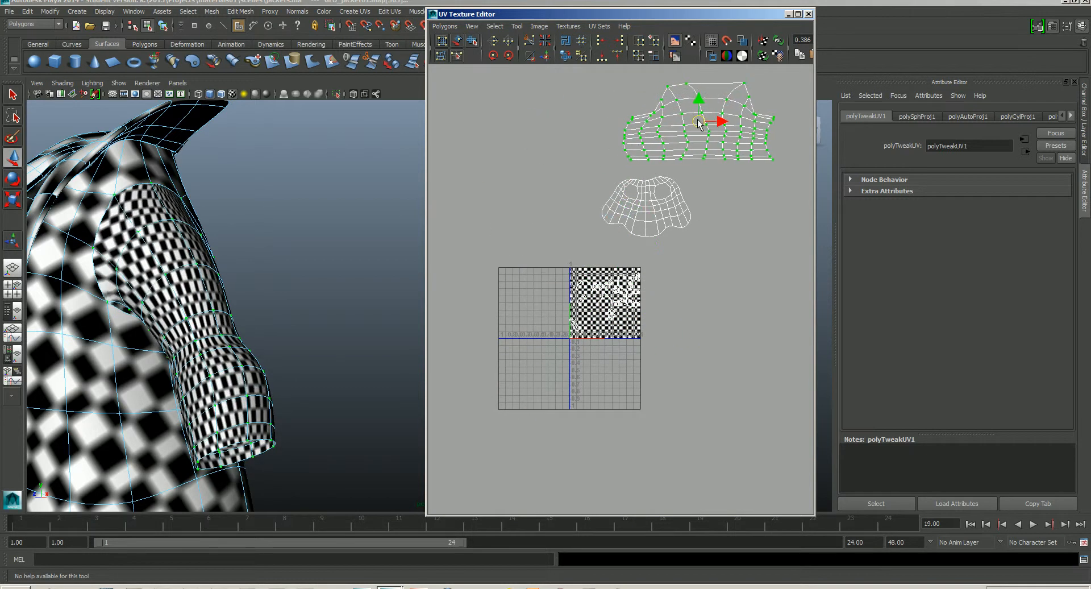
alt+middle_drag(710, 122, 656, 227)
drag(656, 226, 682, 197)
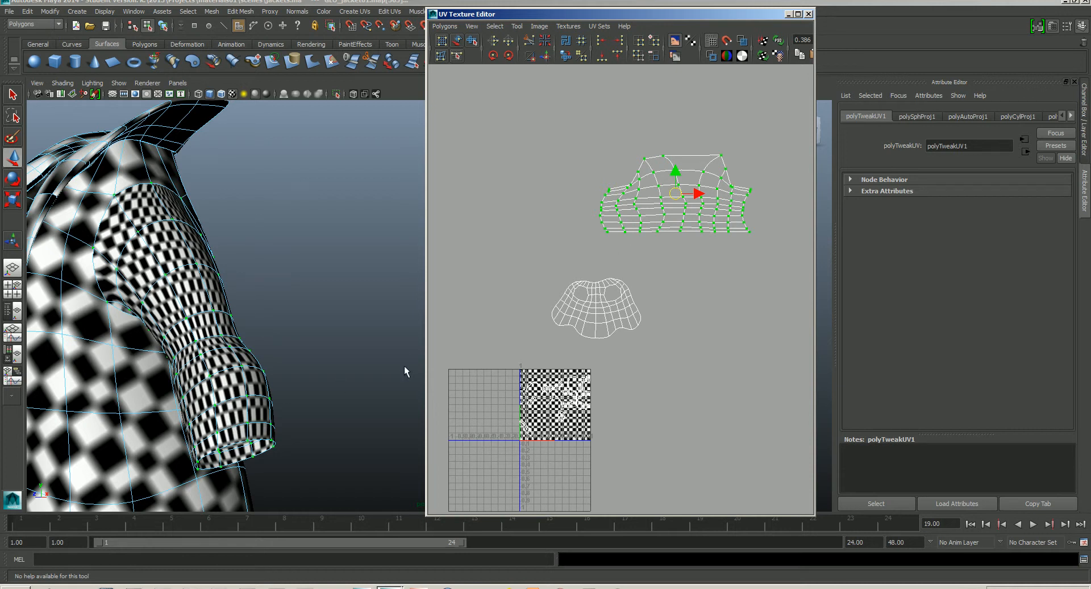
- Scale the sleeve's UV shell narrower horizontally to even out the stretched checker pattern
key(r)
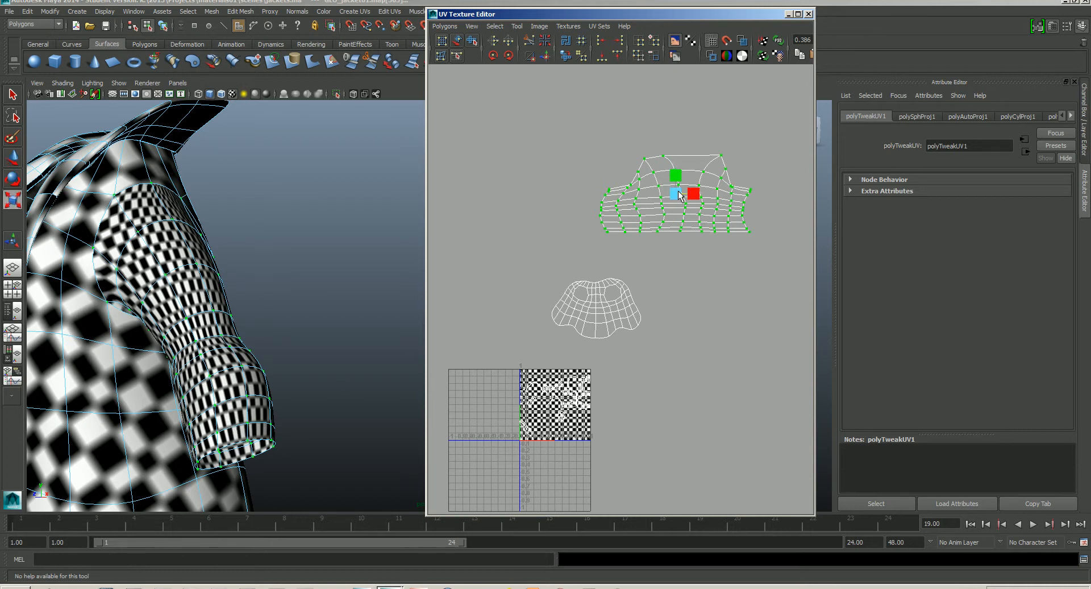
drag(685, 194, 669, 199)
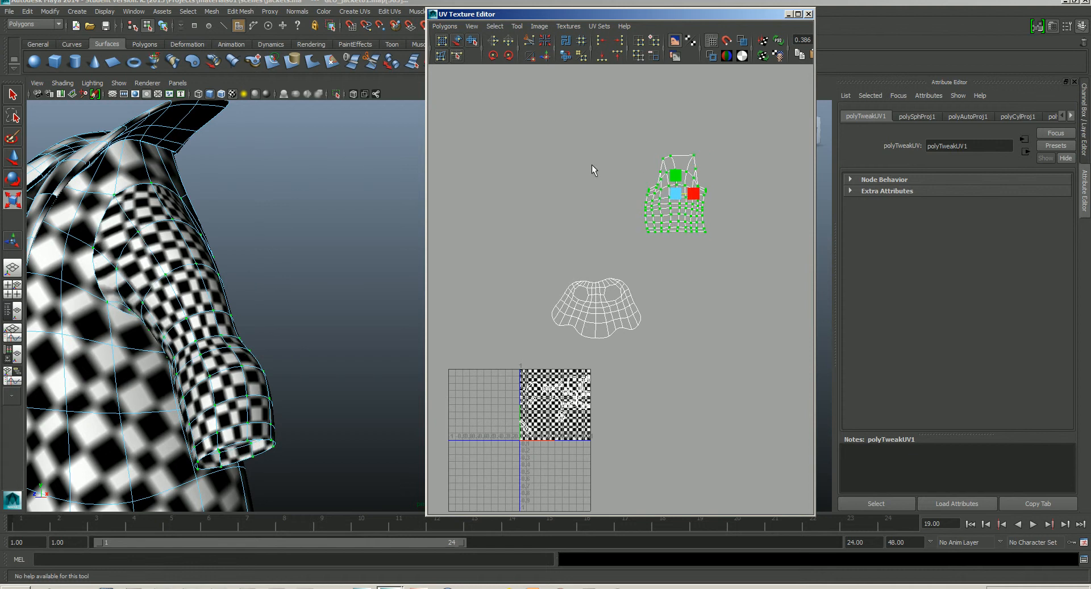
- Try unfolding and relaxing the sleeve's UV shell, undoing each result
click(445, 26)
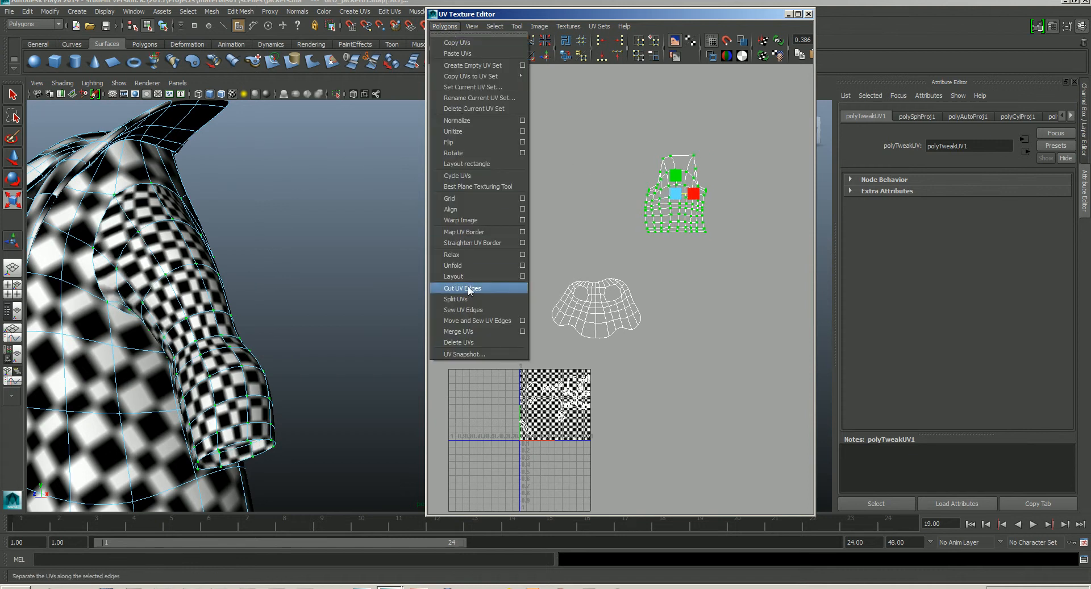
click(466, 266)
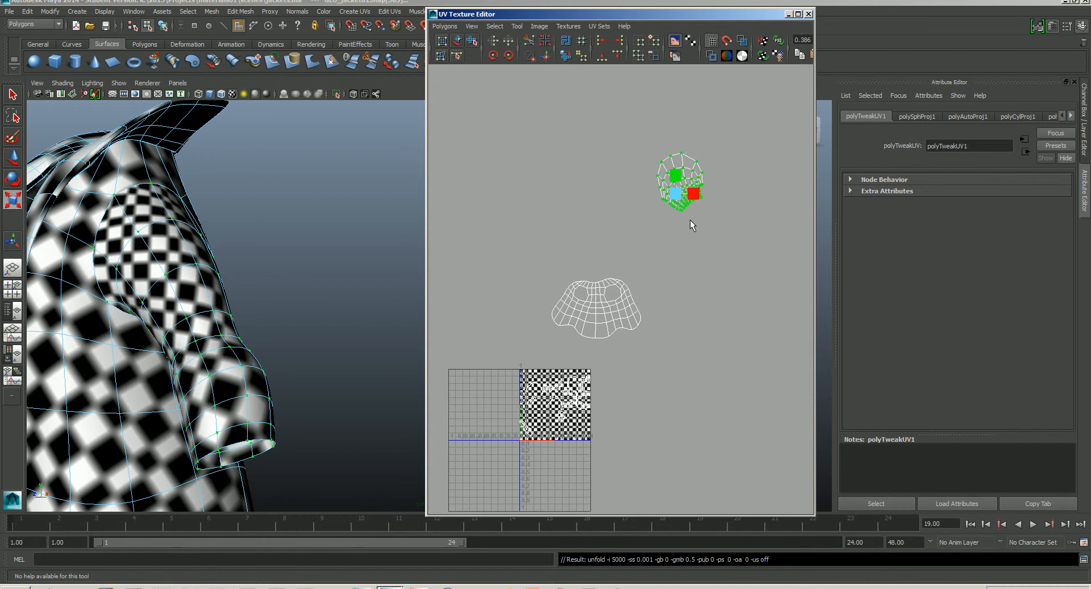
alt+right_drag(692, 204, 733, 275)
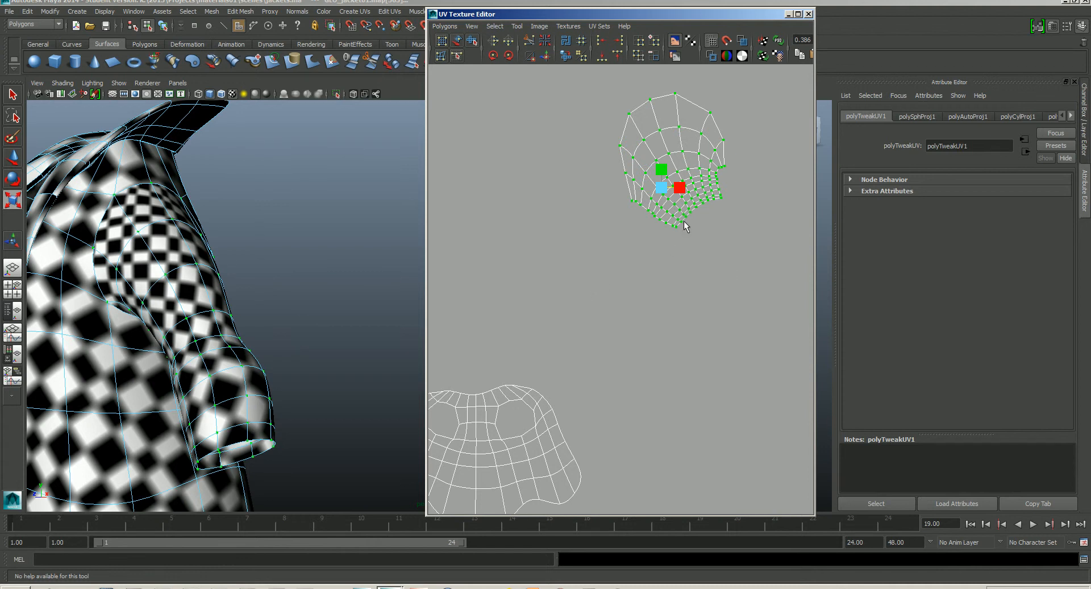
key(ctrl+z)
click(445, 26)
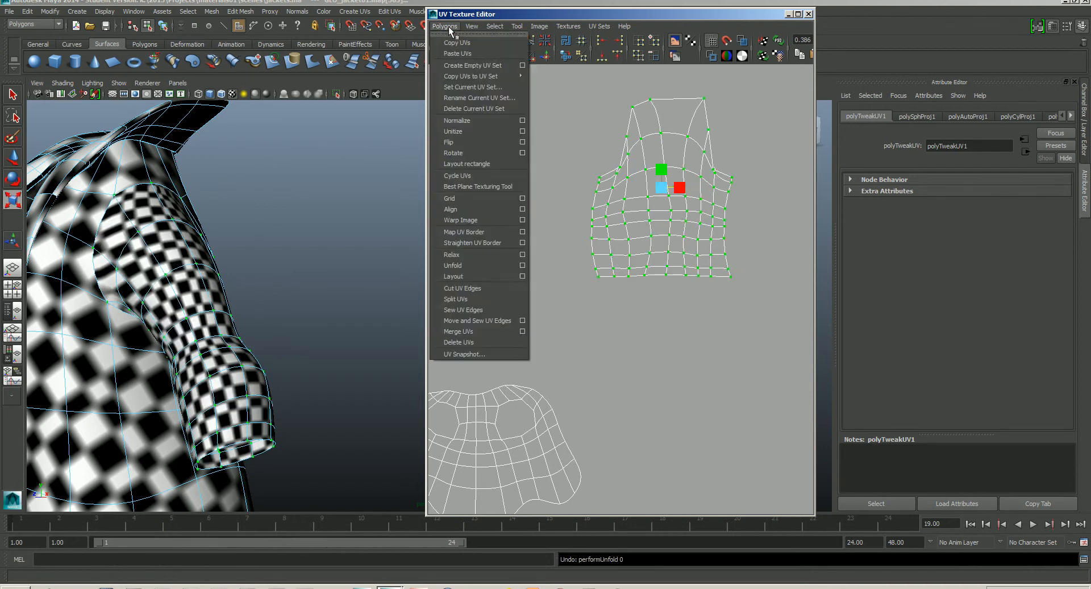
click(471, 265)
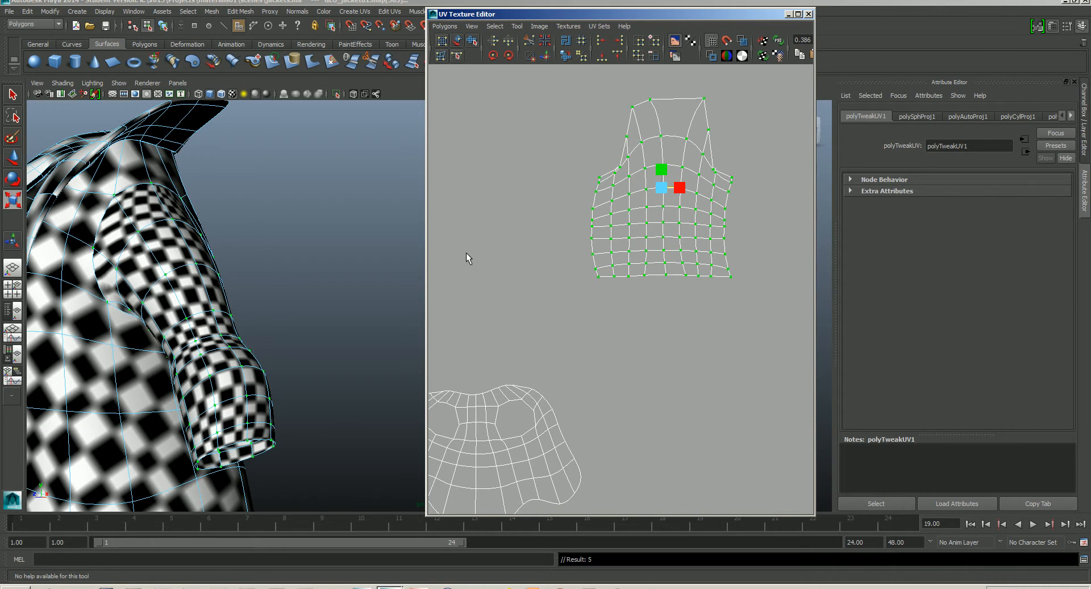
key(ctrl+z)
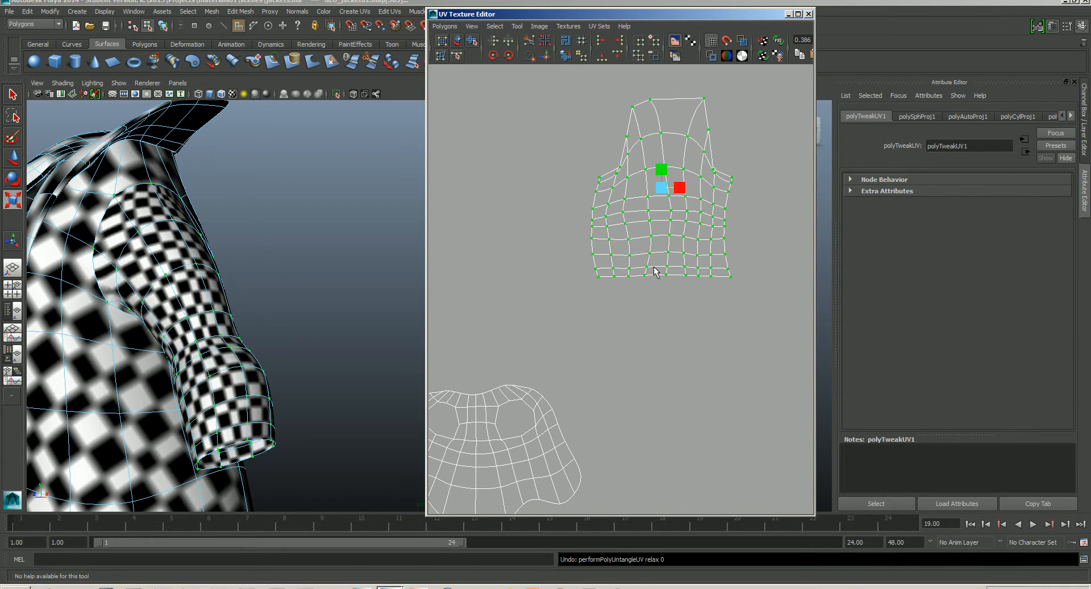
- Scale the sleeve's UV shell until its checkers match the torso's in size and move it beside the torso shell
mouse_move(663, 174)
mouse_down()
mouse_move(692, 190)
mouse_move(664, 169)
mouse_up()
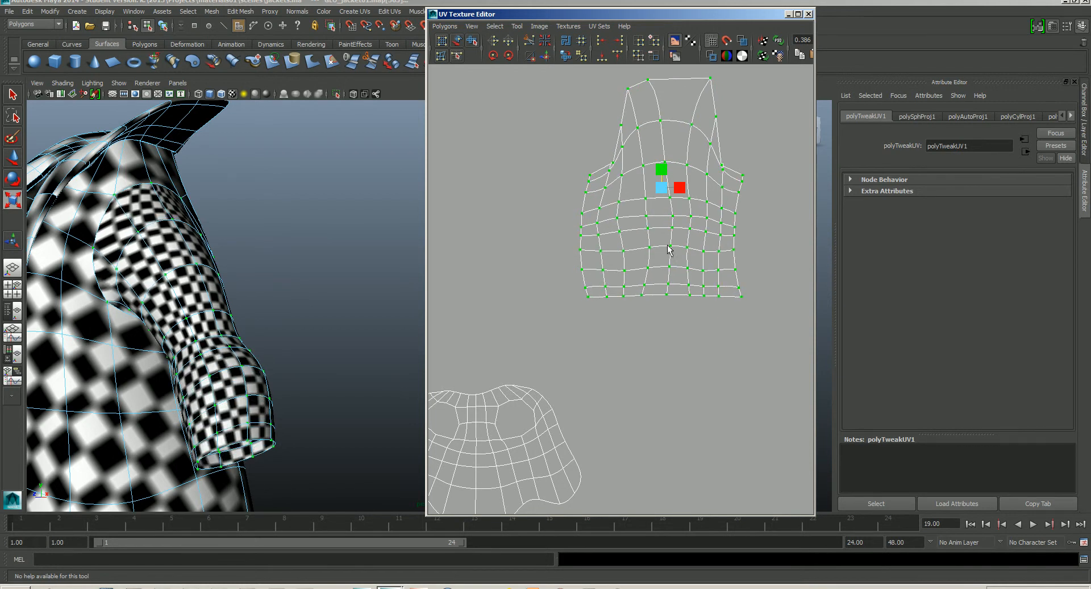
scroll(670, 249, down, 5)
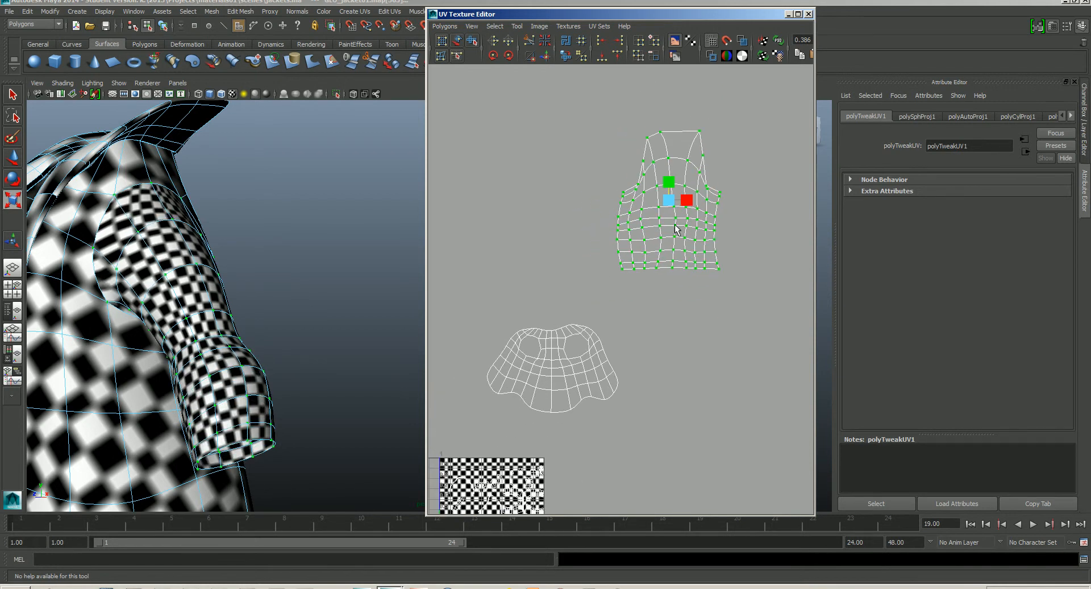
drag(669, 200, 646, 344)
key(w)
scroll(647, 349, up, 4)
alt+middle_drag(681, 435, 675, 427)
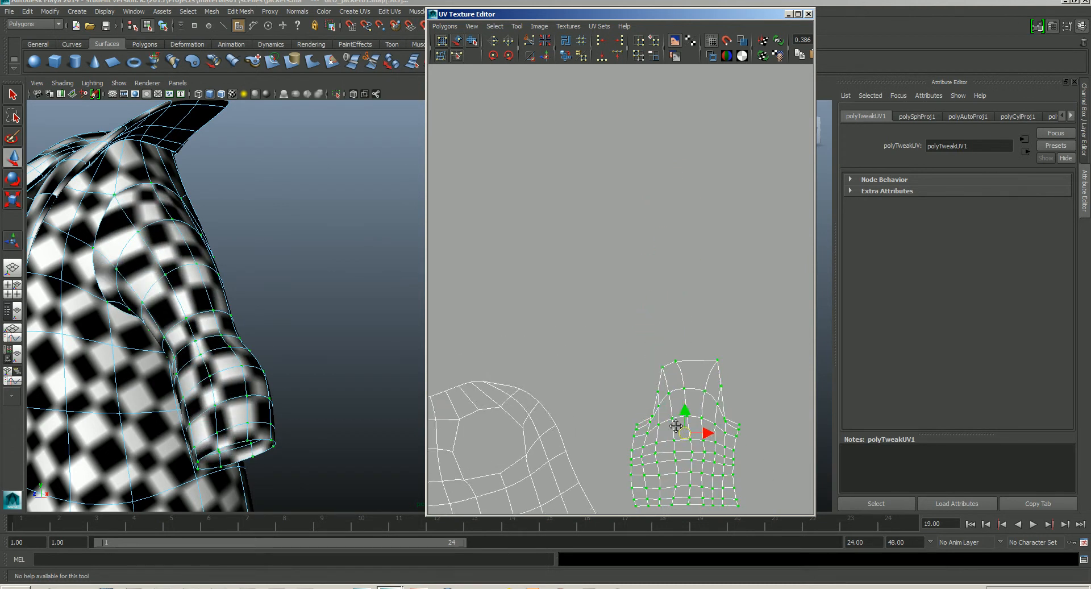
- Clear the UV selection and turn on Shade UVs to check the sleeve shell for overlaps
scroll(614, 288, up, 3)
scroll(653, 268, up, 1)
scroll(625, 236, up, 3)
scroll(668, 264, up, 2)
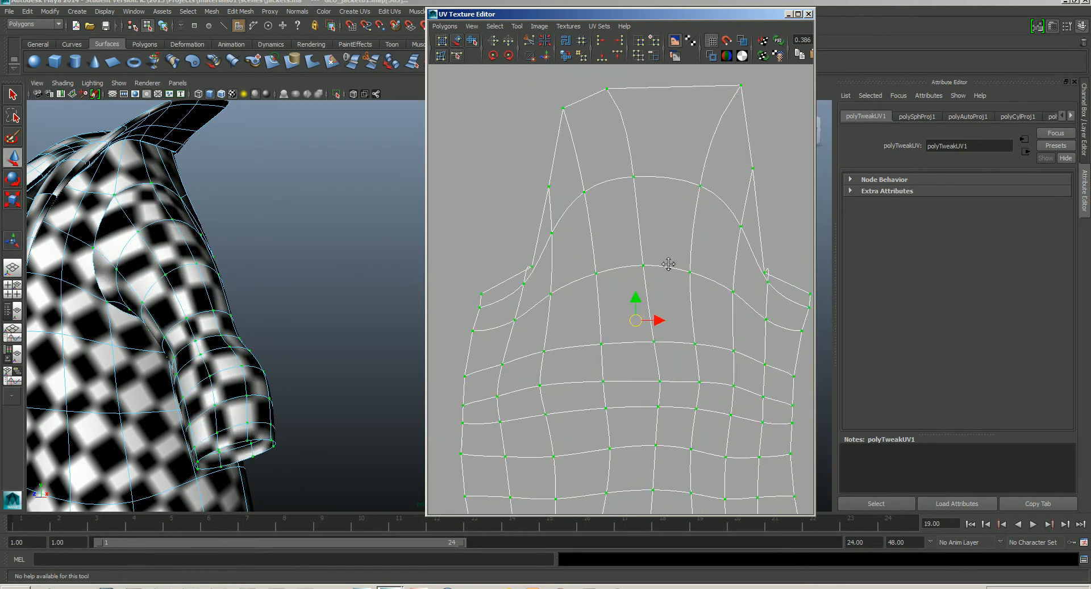
click(513, 237)
alt+middle_drag(660, 285, 613, 290)
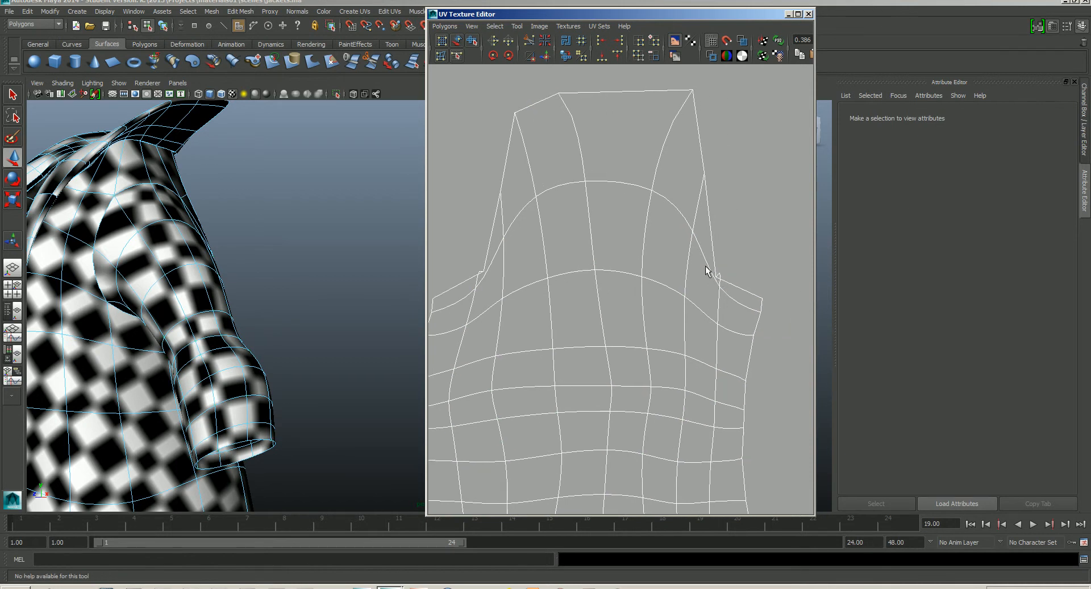
scroll(711, 305, down, 3)
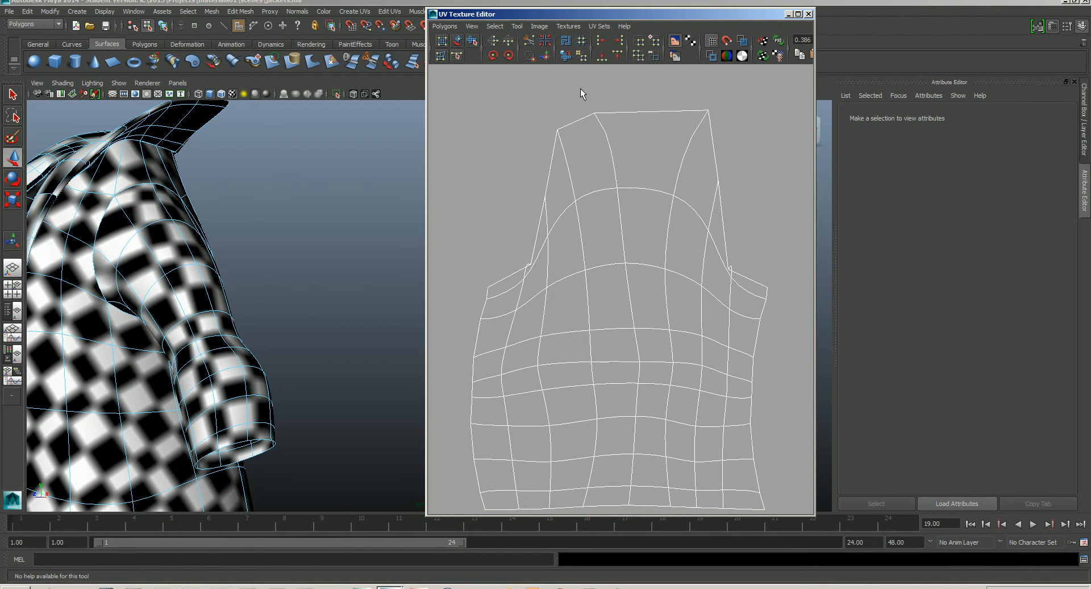
click(540, 27)
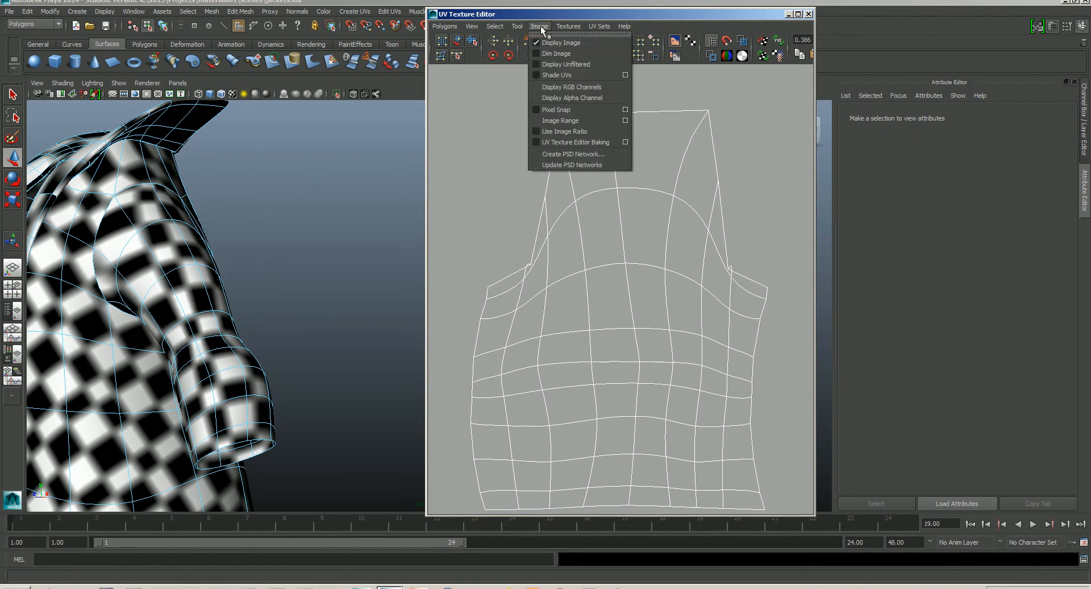
click(546, 75)
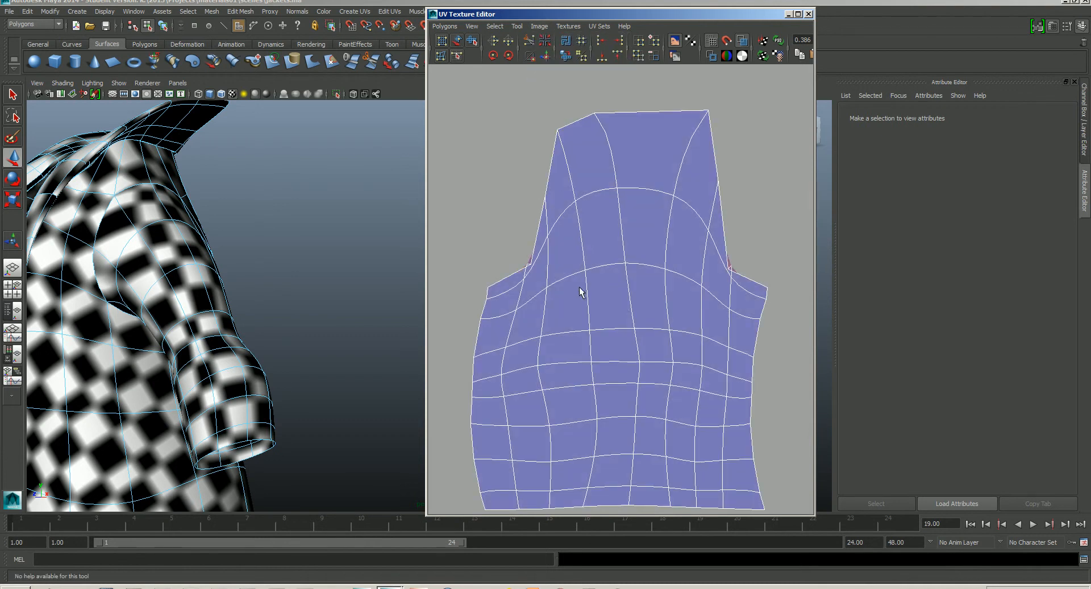
- Move the corner UV at each underarm of the sleeve shell outward to remove the overlapping faces
alt+middle_drag(581, 292, 568, 289)
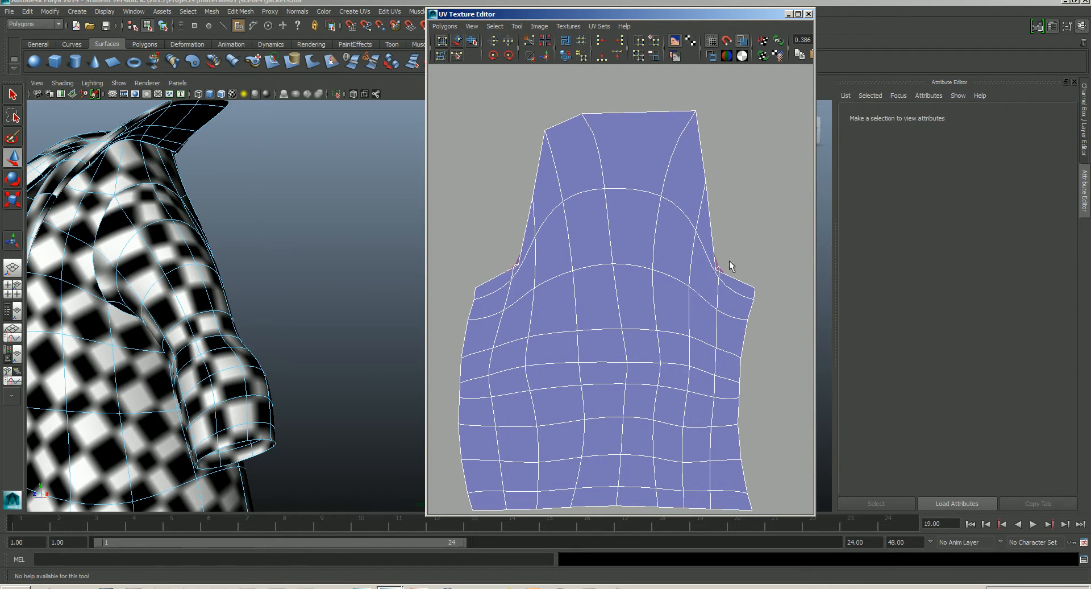
scroll(570, 295, up, 3)
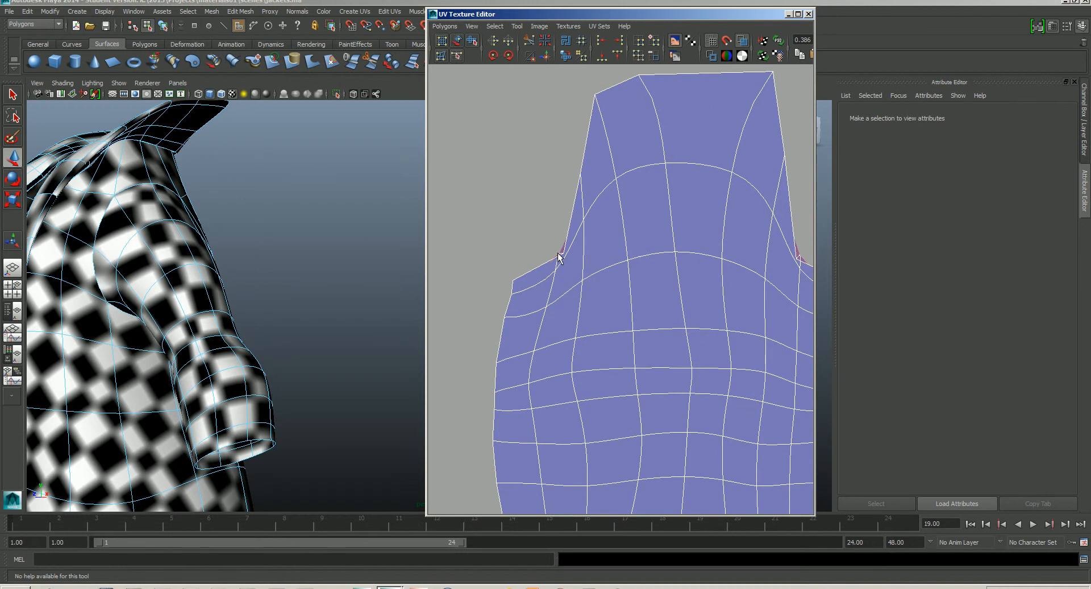
right_click(561, 254)
click(591, 252)
click(563, 254)
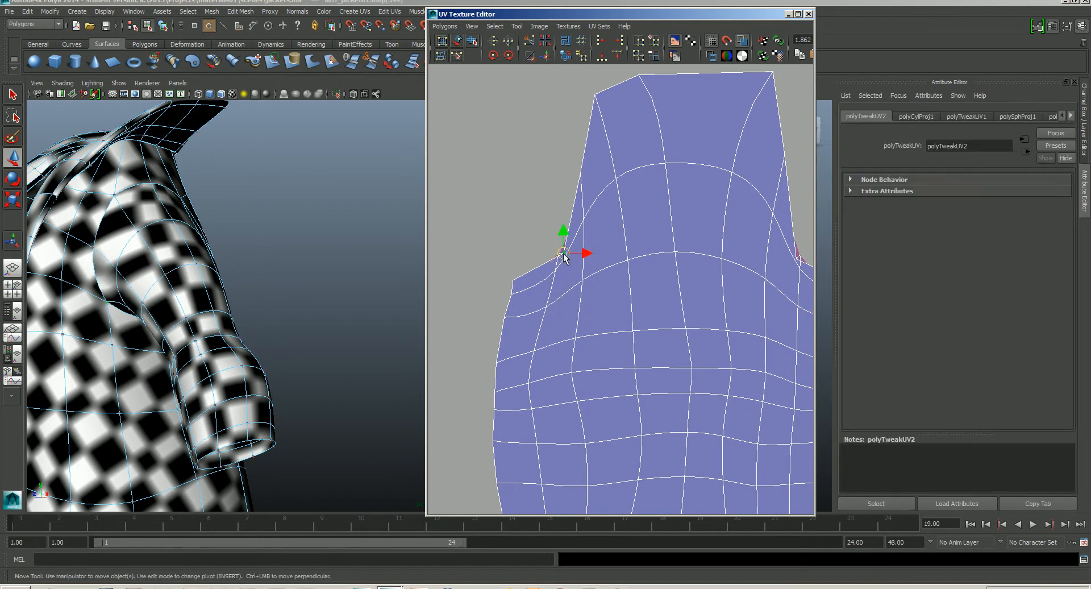
drag(565, 254, 555, 250)
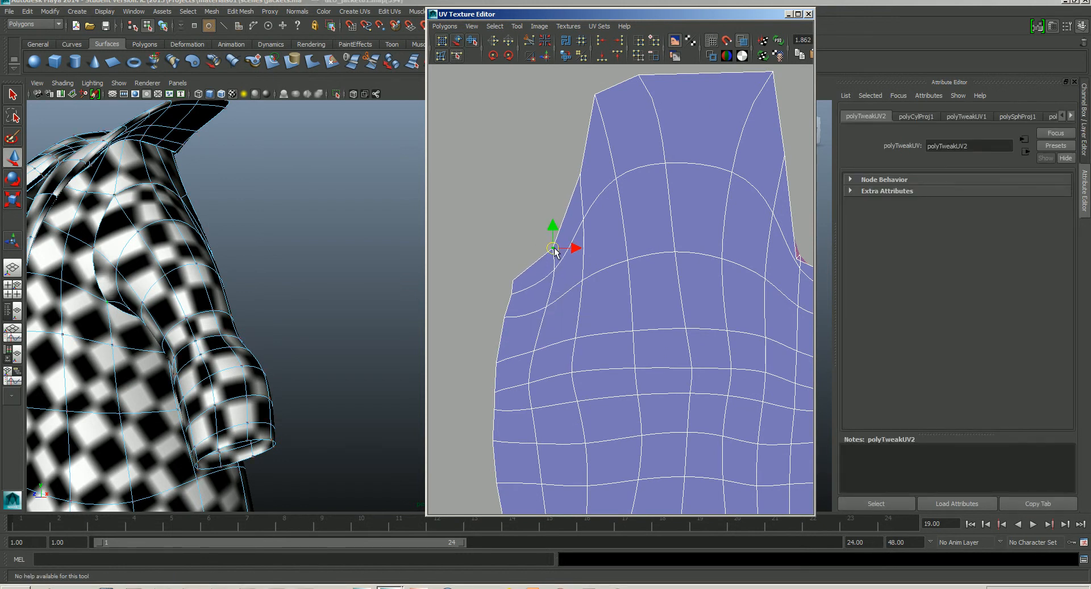
alt+middle_drag(554, 250, 675, 284)
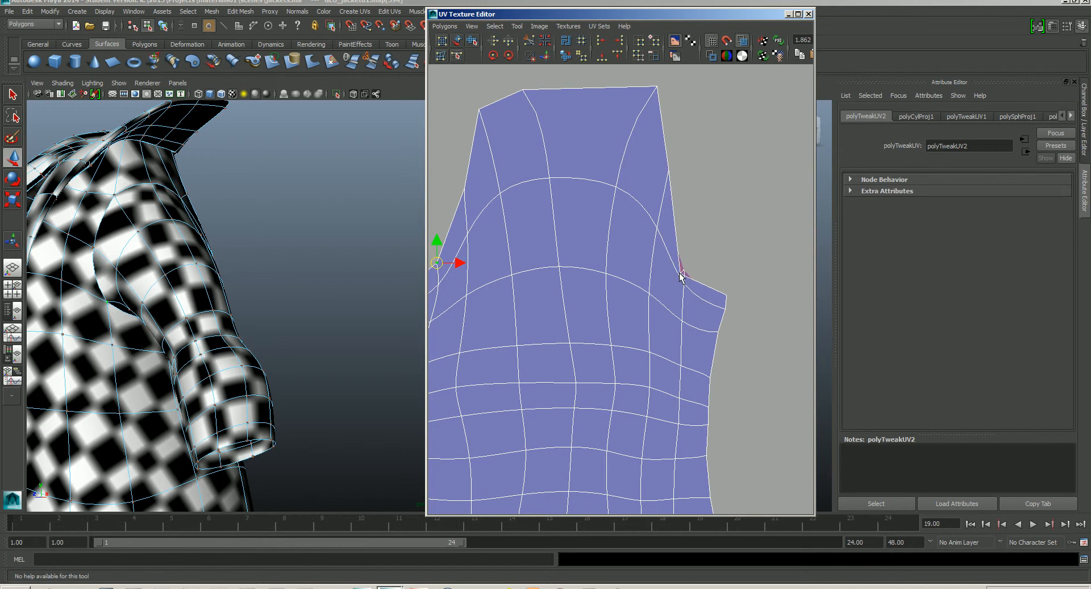
click(681, 267)
drag(682, 268, 694, 270)
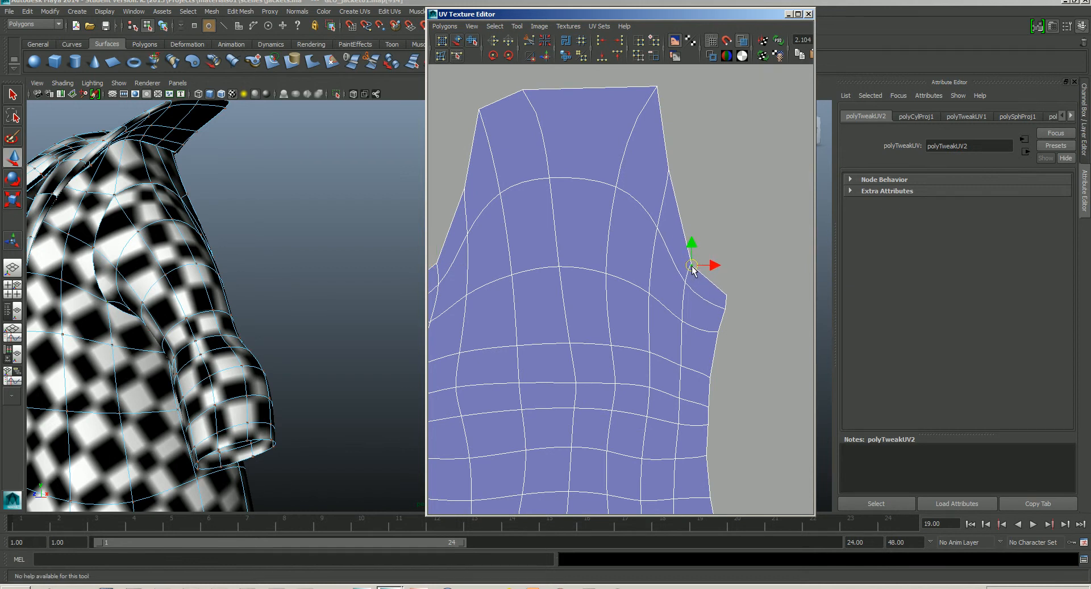
- Examine the corrected sleeve shell alongside the torso shell and the remaining UVs in the texture tile
alt+right_drag(700, 318, 623, 233)
alt+middle_drag(618, 301, 643, 271)
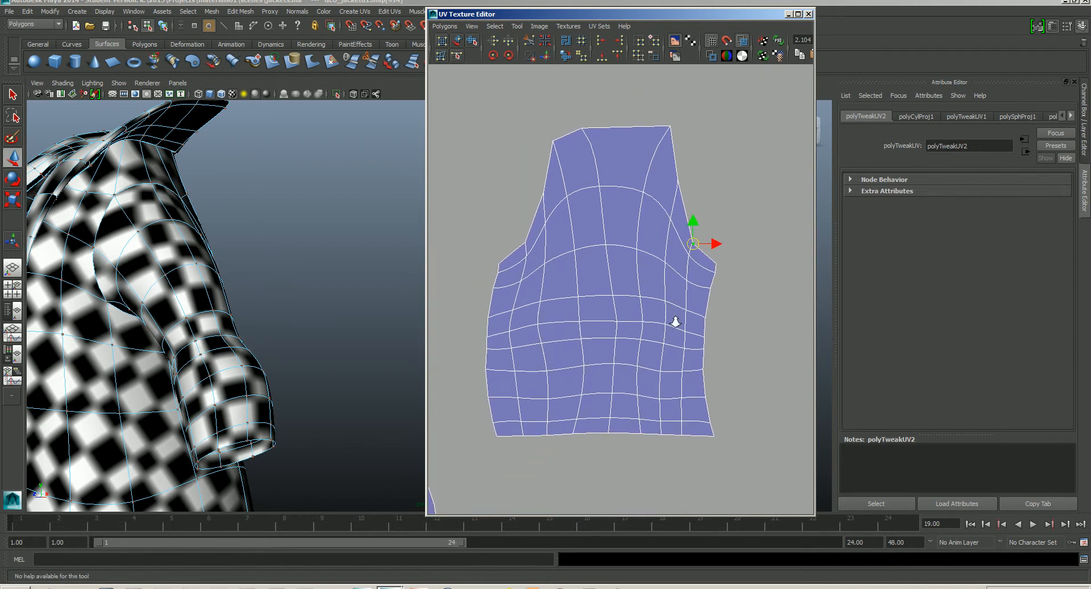
alt+right_drag(675, 323, 670, 325)
alt+middle_drag(659, 339, 664, 313)
alt+right_drag(695, 323, 657, 312)
alt+middle_drag(597, 332, 673, 312)
alt+right_drag(690, 324, 664, 347)
alt+middle_drag(664, 348, 694, 278)
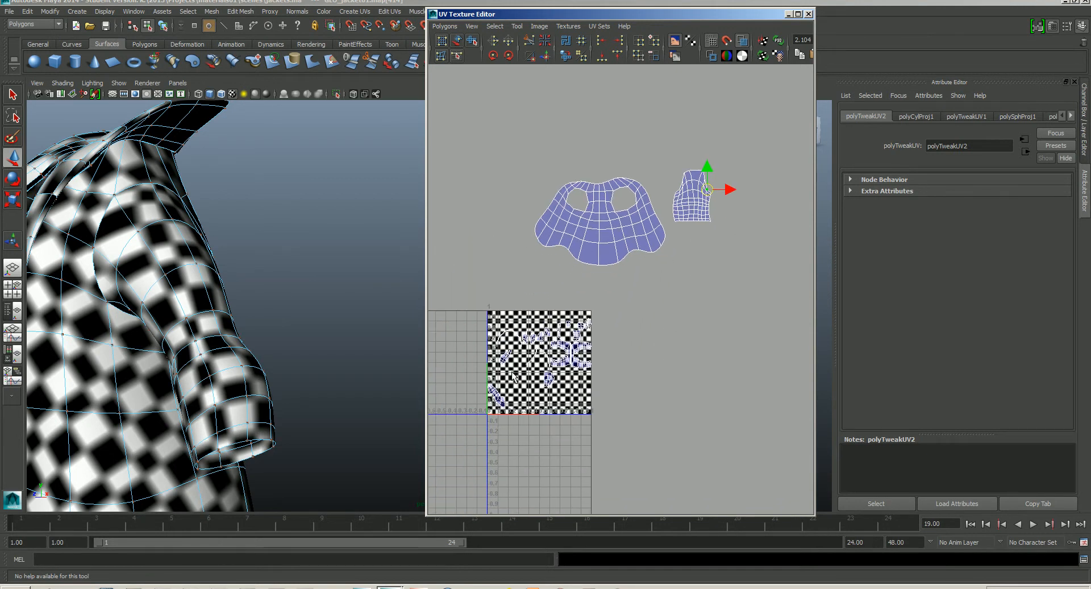
alt+middle_drag(620, 277, 656, 283)
- Select UVs at the collar's tip on the model and expand the selection to the complete collar shells
alt+middle_drag(125, 294, 237, 371)
alt+drag(238, 371, 276, 290)
drag(378, 154, 335, 195)
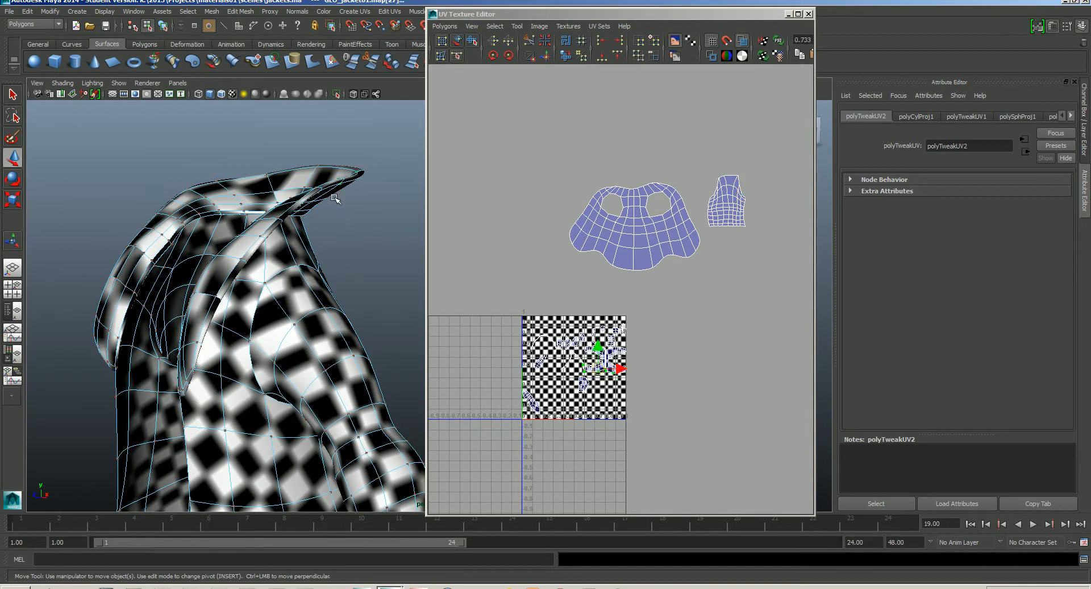
alt+middle_drag(369, 196, 343, 197)
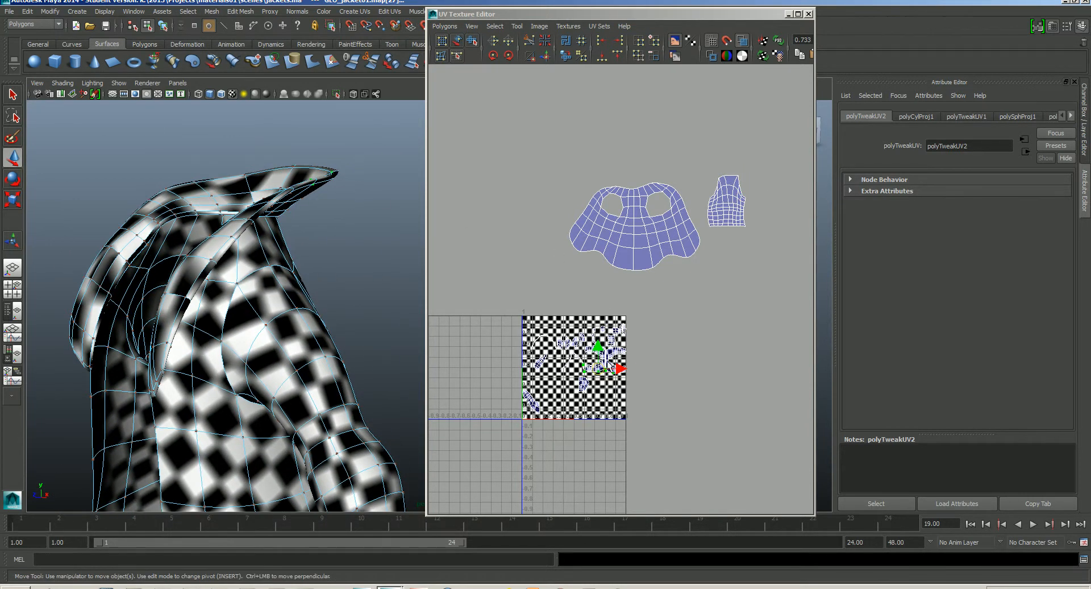
ctrl+right_drag(594, 367, 638, 357)
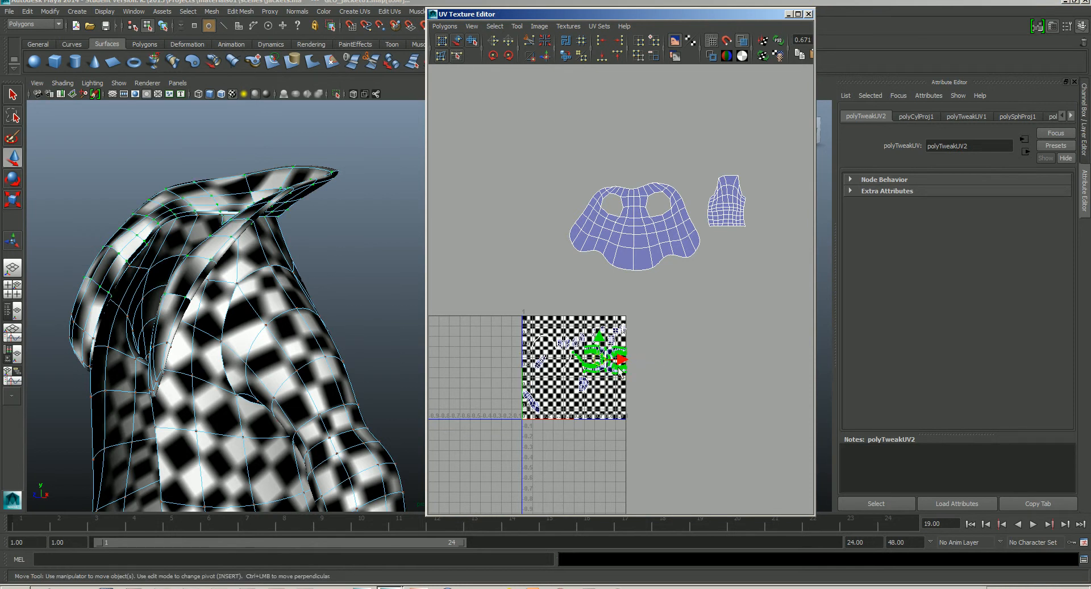
mouse_move(619, 369)
ctrl+right_down()
mouse_move(646, 364)
mouse_move(633, 368)
ctrl+right_up()
- Move the selected collar shells out of the texture tile into empty UV space
drag(601, 367, 503, 231)
alt+right_drag(488, 219, 614, 292)
alt+middle_drag(443, 241, 729, 300)
alt+right_drag(663, 242, 757, 298)
alt+middle_drag(657, 284, 575, 300)
alt+right_drag(575, 279, 693, 316)
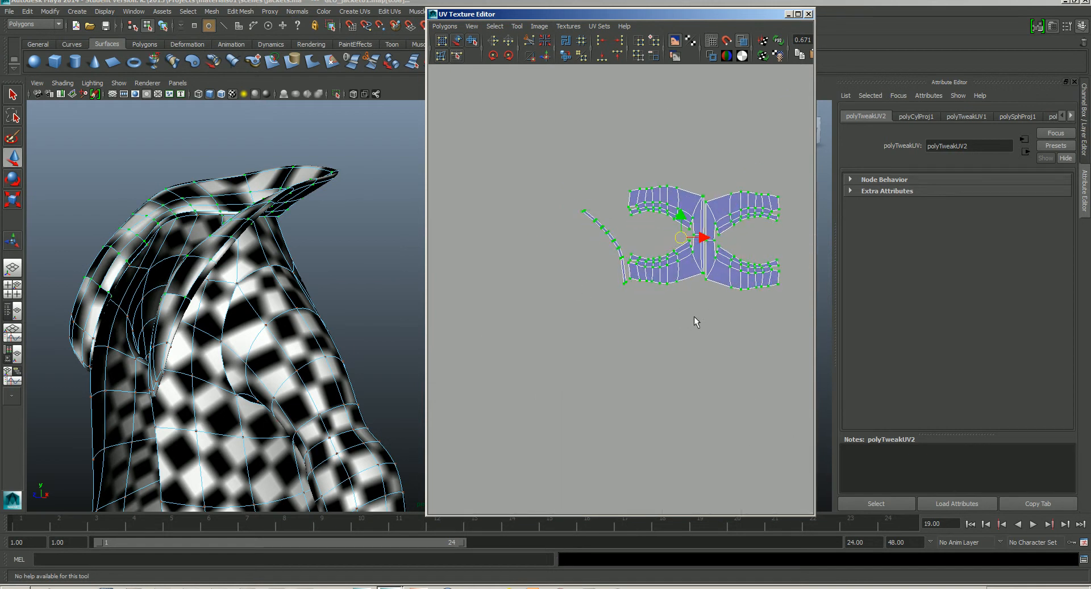
alt+middle_drag(639, 279, 602, 280)
alt+right_drag(555, 253, 666, 296)
alt+middle_drag(664, 301, 640, 311)
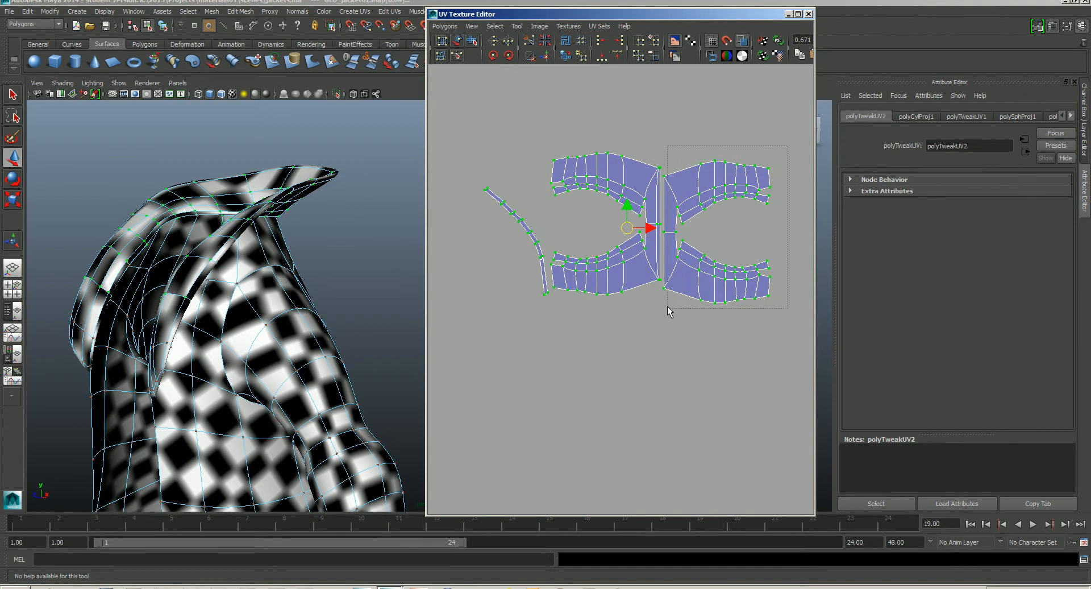
- Move one collar half's shell sideways clear of its mirrored counterpart, check the thin strip's location, and clear the selection
drag(666, 308, 662, 308)
drag(718, 225, 732, 223)
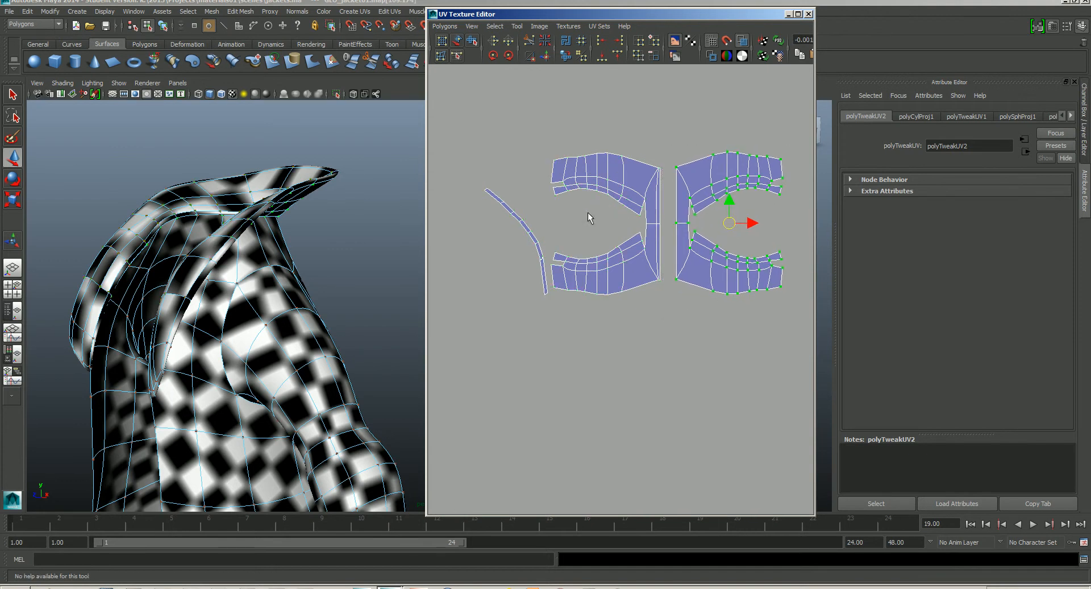
drag(547, 223, 521, 242)
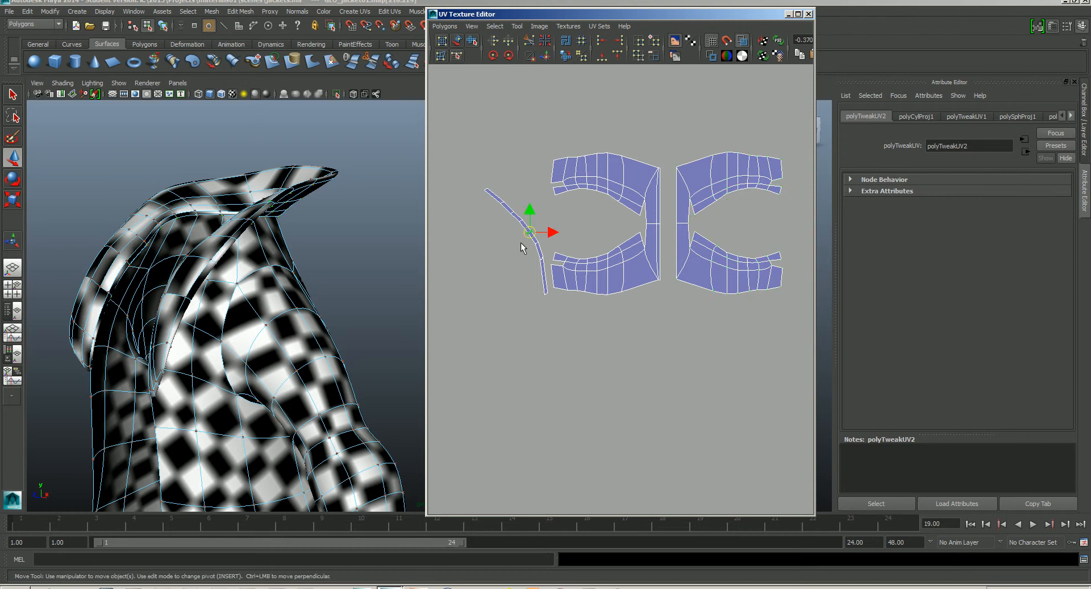
click(580, 215)
- Select both facing center seam edges of the two collar halves and join the shells with Move and Sew UV Edges
alt+middle_drag(601, 190, 678, 226)
scroll(618, 238, up, 3)
scroll(696, 236, down, 1)
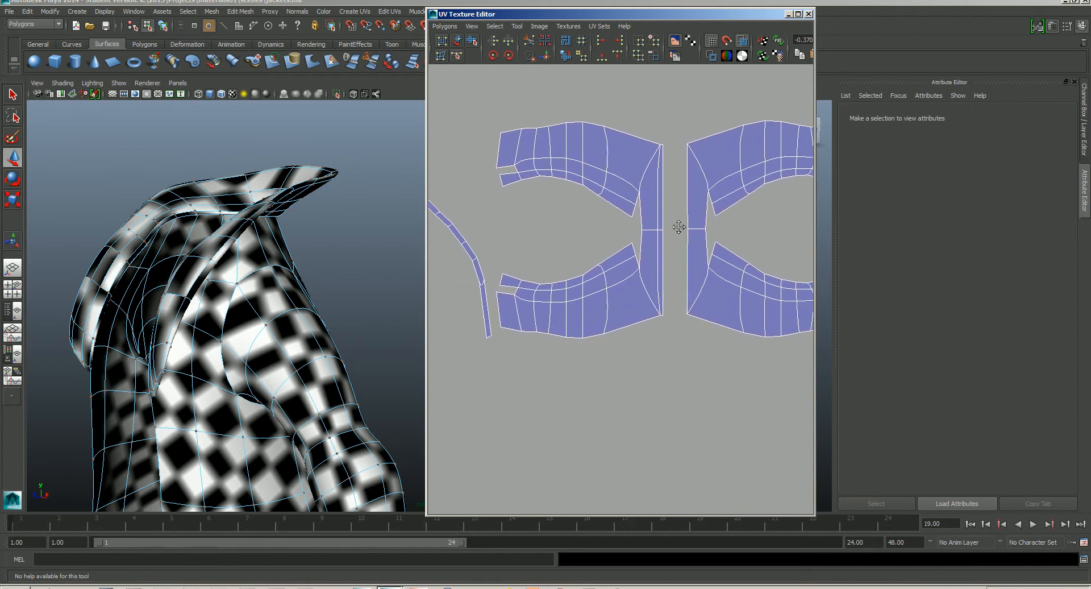
right_click(665, 259)
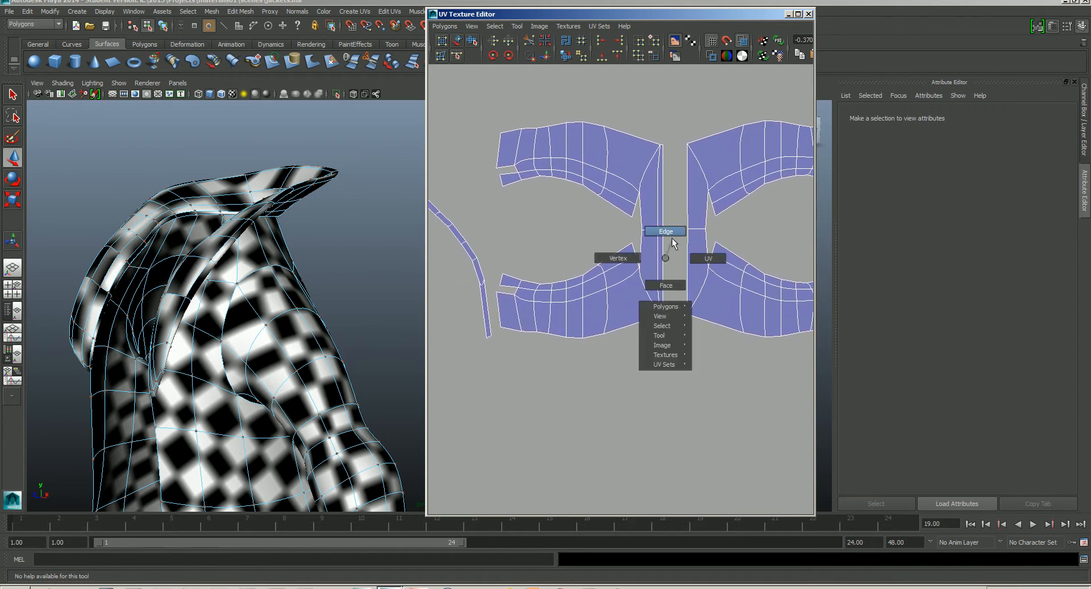
click(670, 233)
click(658, 251)
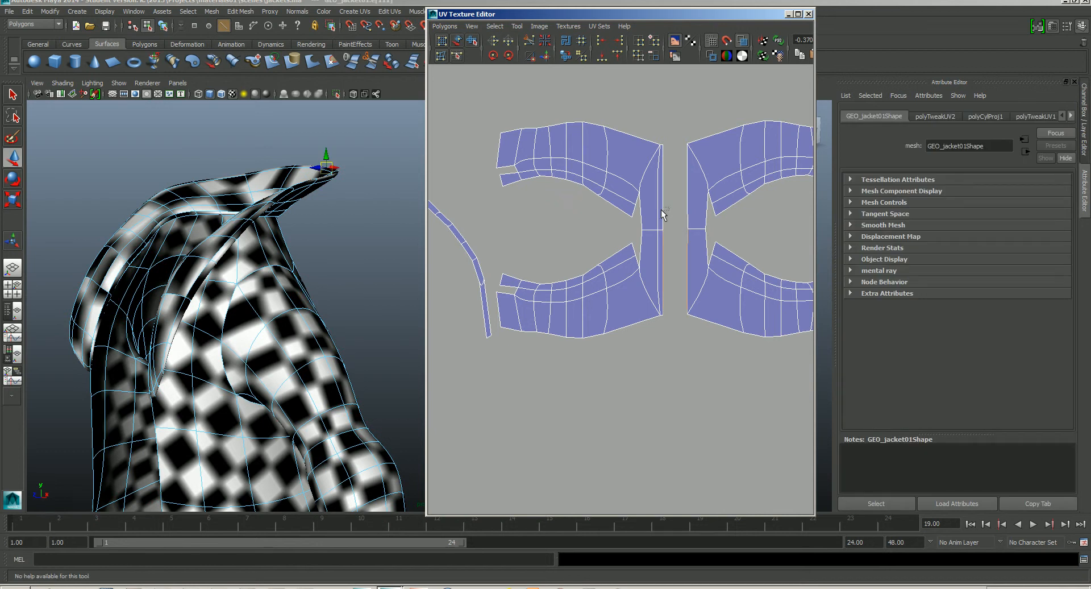
click(670, 279)
alt+middle_drag(660, 279, 615, 292)
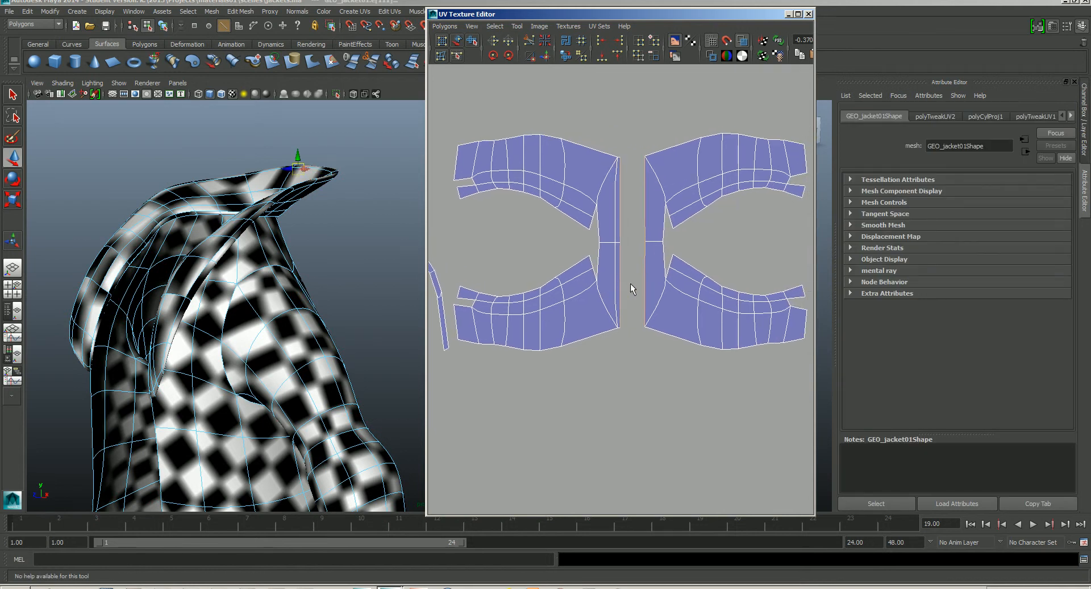
drag(642, 264, 652, 260)
shift+drag(633, 210, 650, 223)
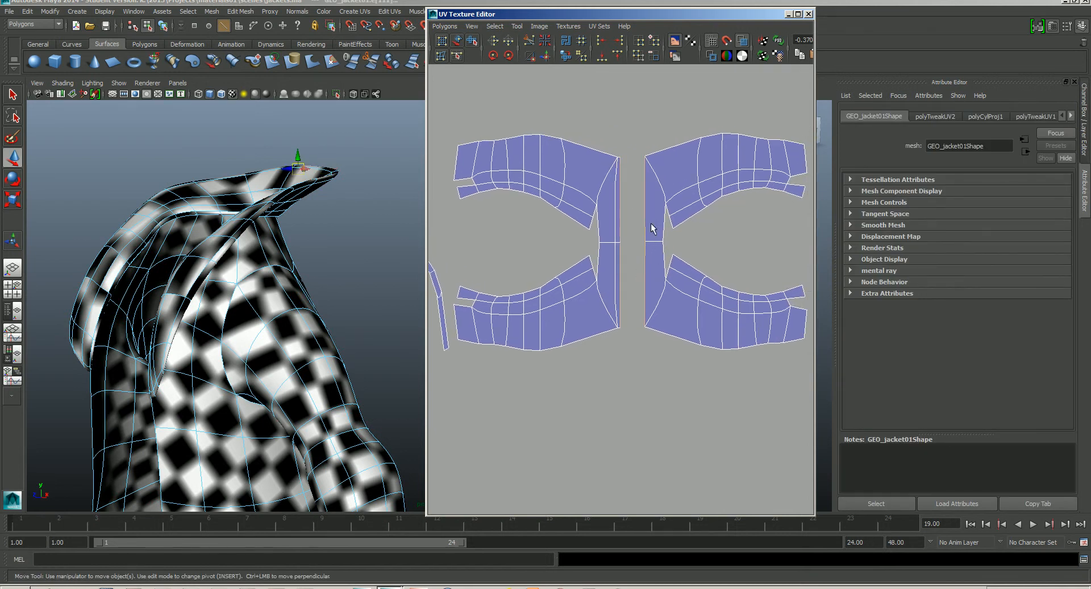
click(444, 26)
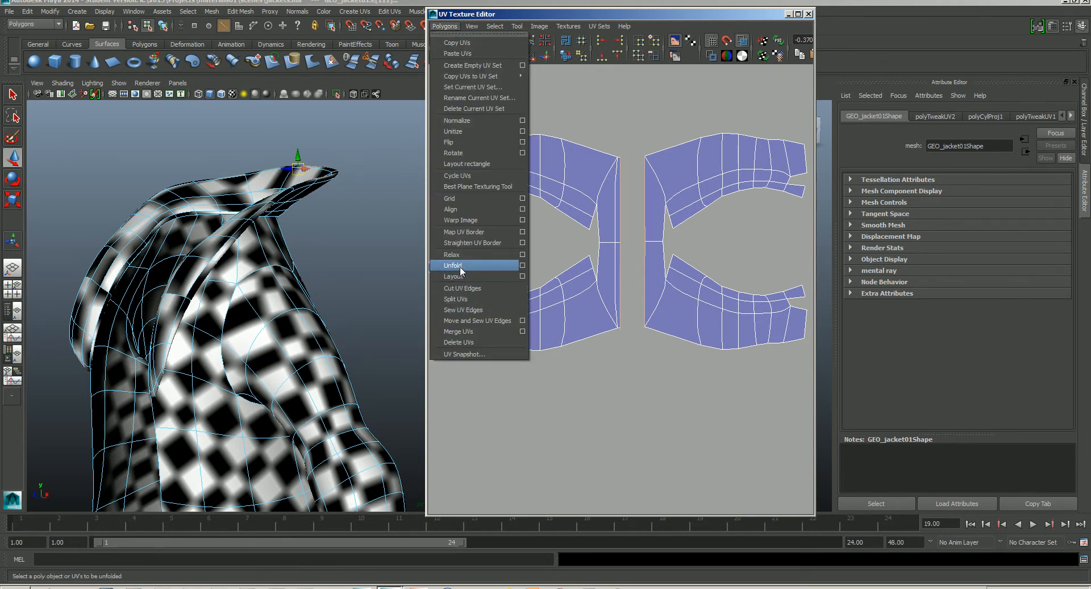
click(469, 321)
scroll(592, 246, down, 3)
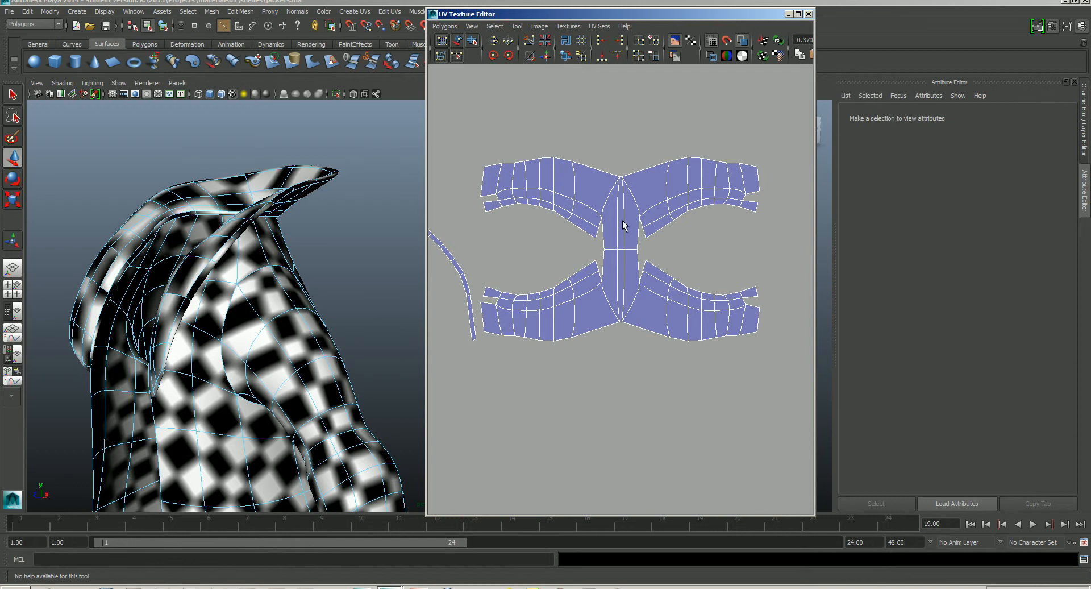
- Check the notch edge at the collar shell's end and the thin strip's edges to compare where they connect
alt+middle_drag(605, 307, 756, 324)
scroll(623, 310, up, 2)
scroll(596, 307, up, 2)
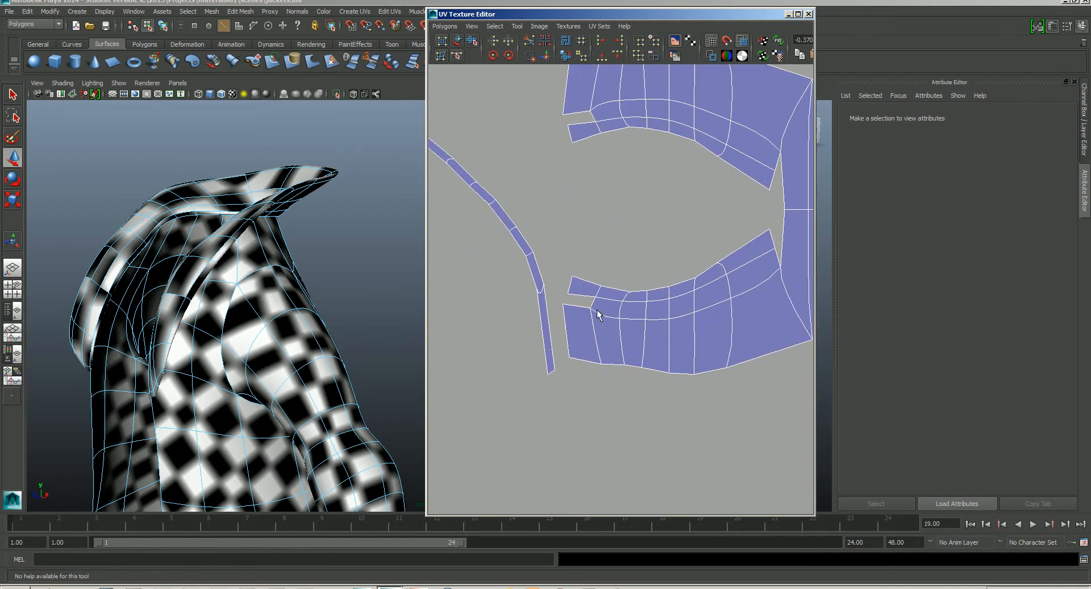
click(592, 306)
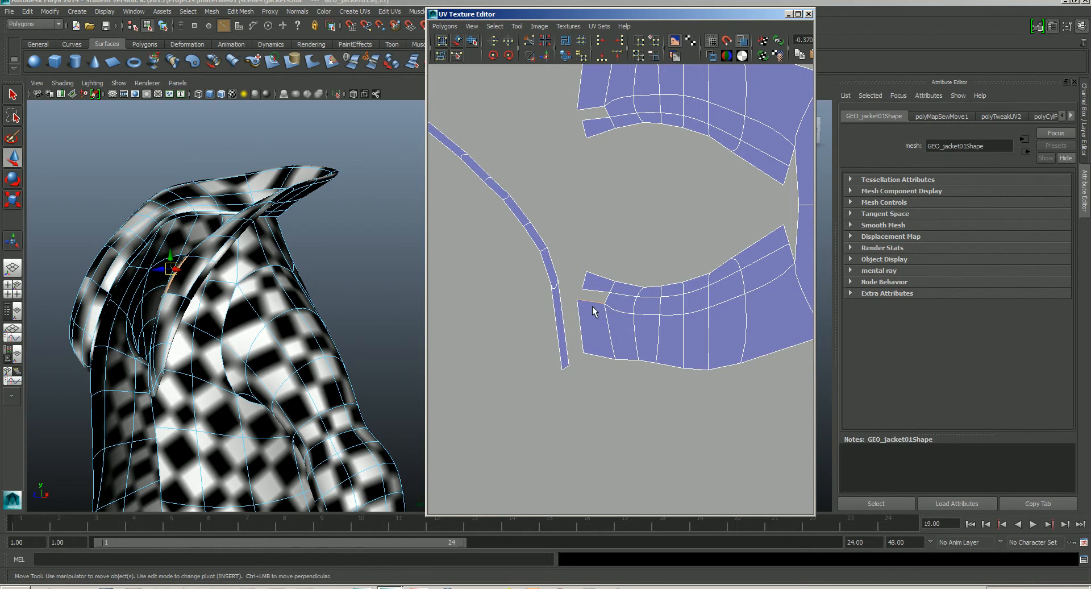
scroll(591, 318, down, 2)
scroll(586, 336, up, 2)
click(497, 235)
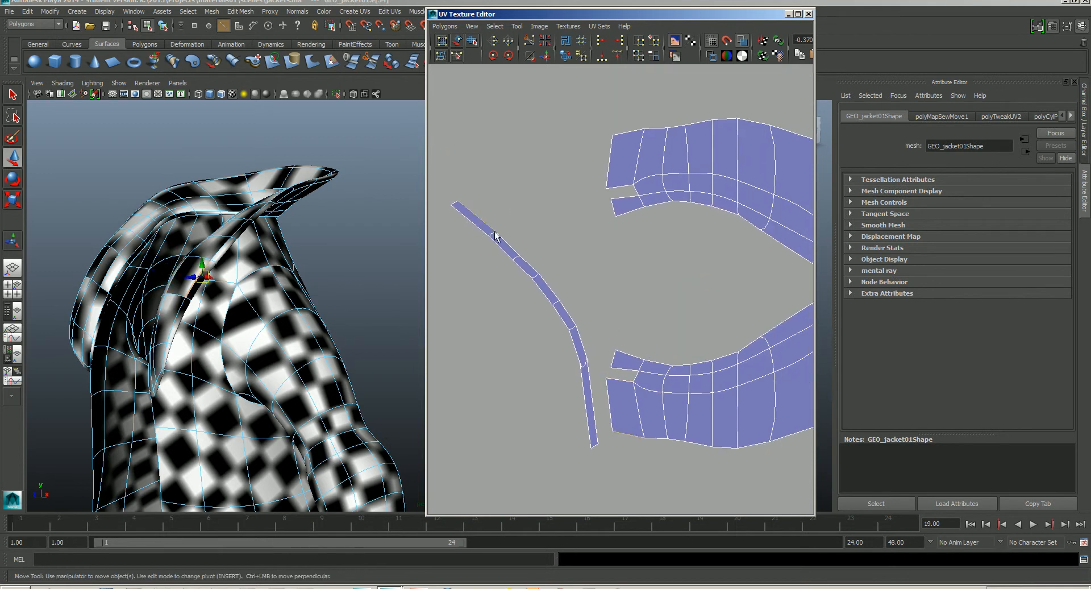
scroll(625, 296, down, 2)
scroll(659, 304, down, 2)
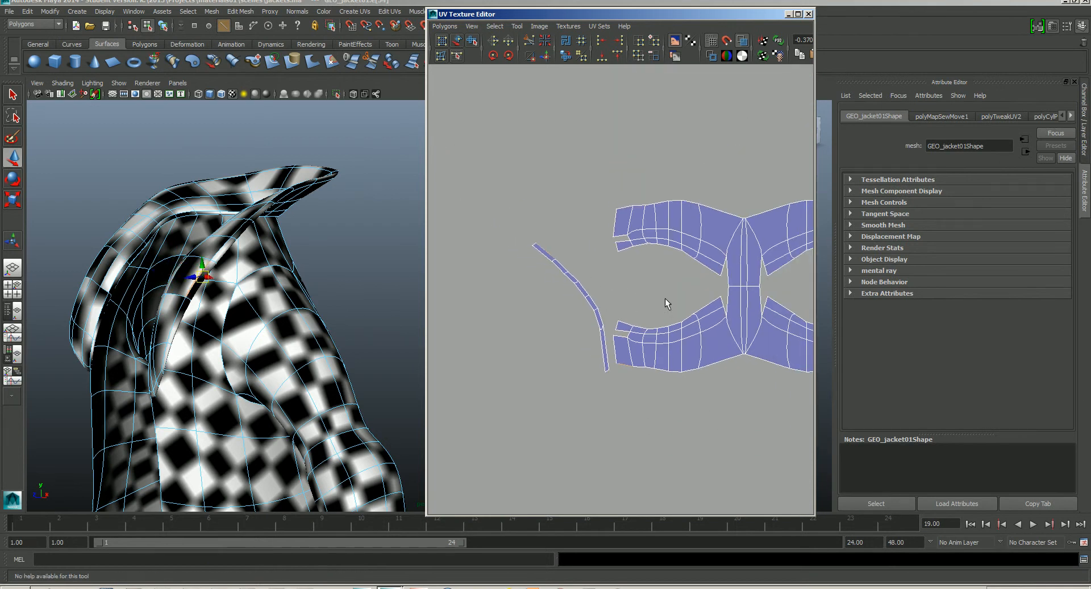
scroll(666, 299, down, 1)
alt+middle_drag(681, 312, 618, 319)
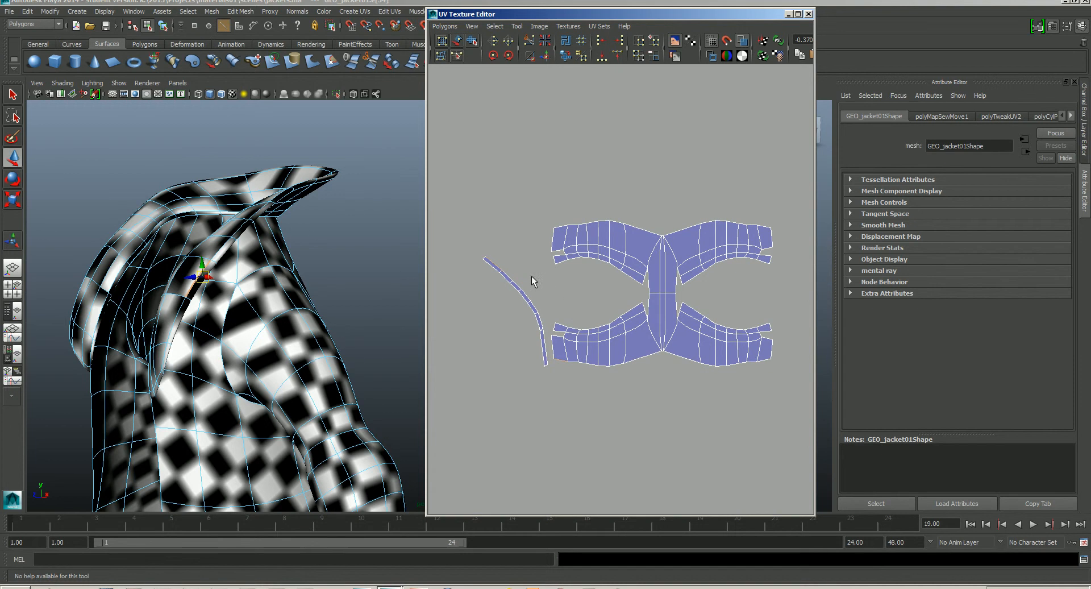
- Select edges along the thin strip one after another to locate its matching border on the collar shell
click(492, 265)
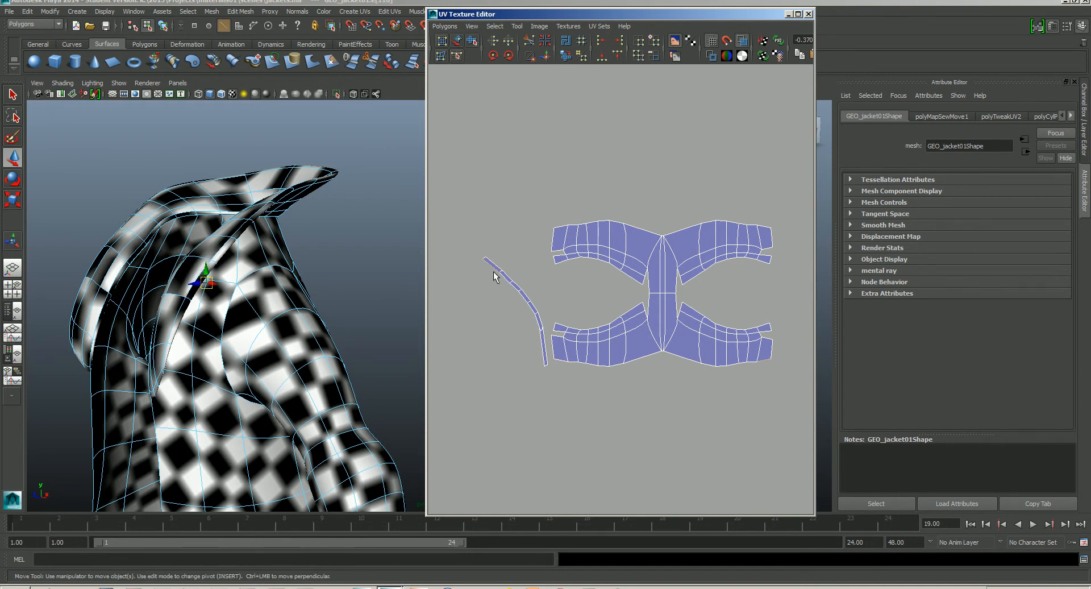
click(506, 284)
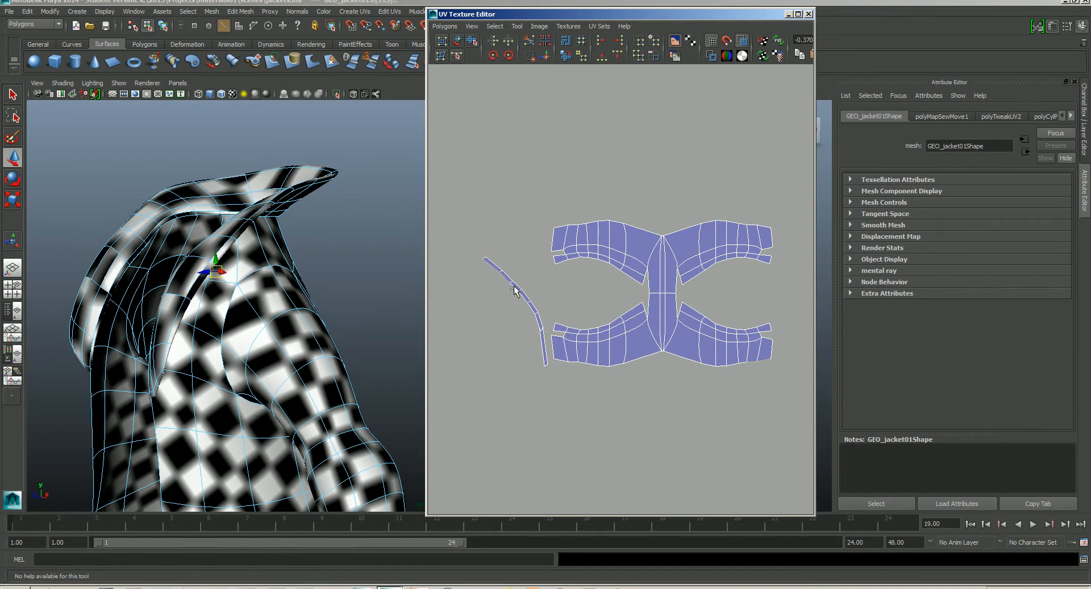
click(513, 294)
click(525, 304)
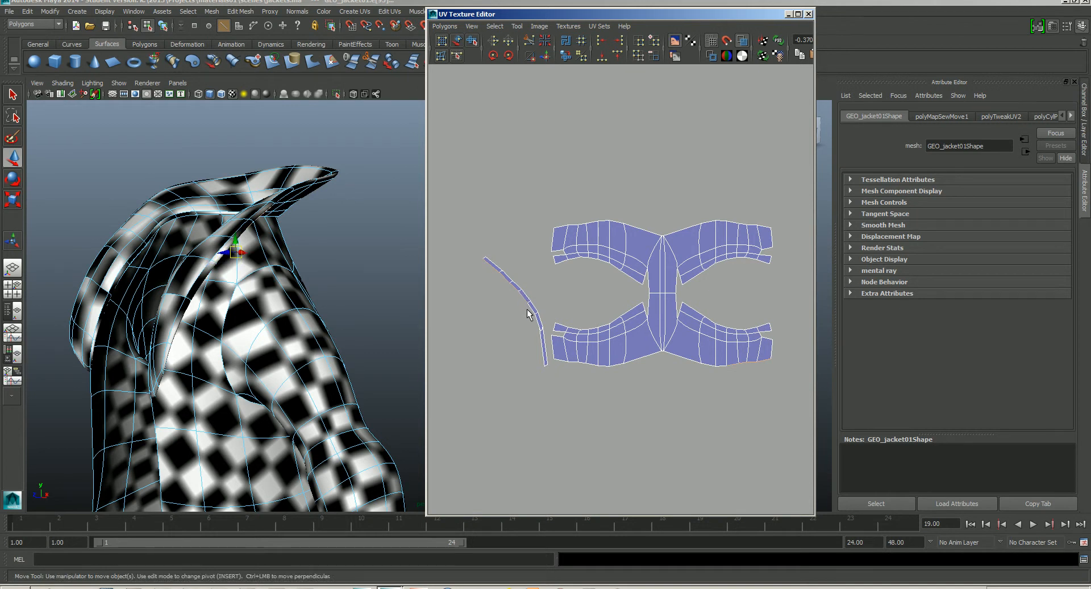
click(534, 310)
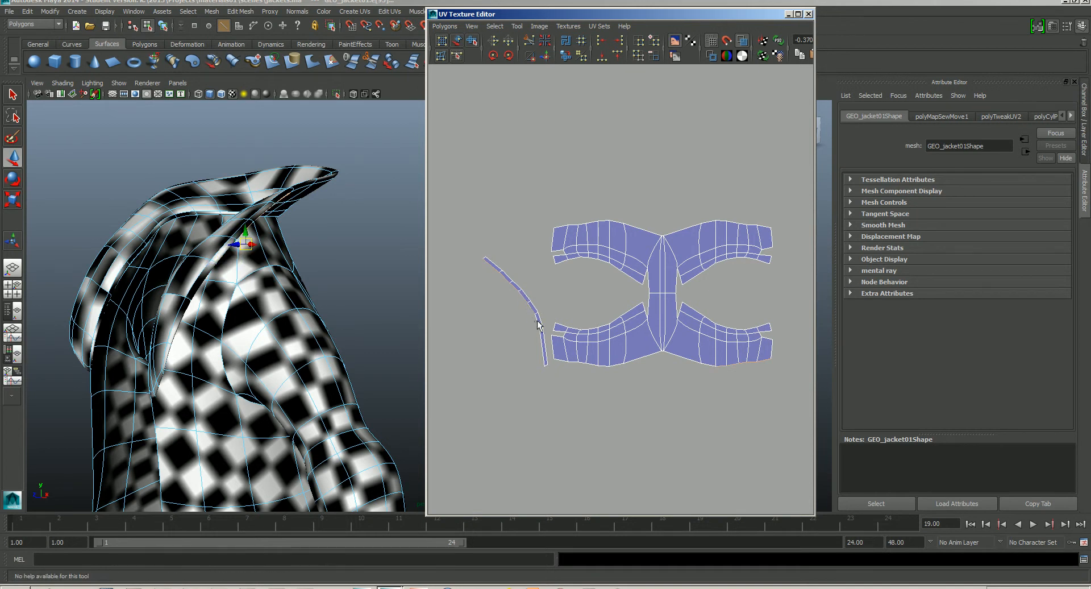
click(538, 319)
click(543, 340)
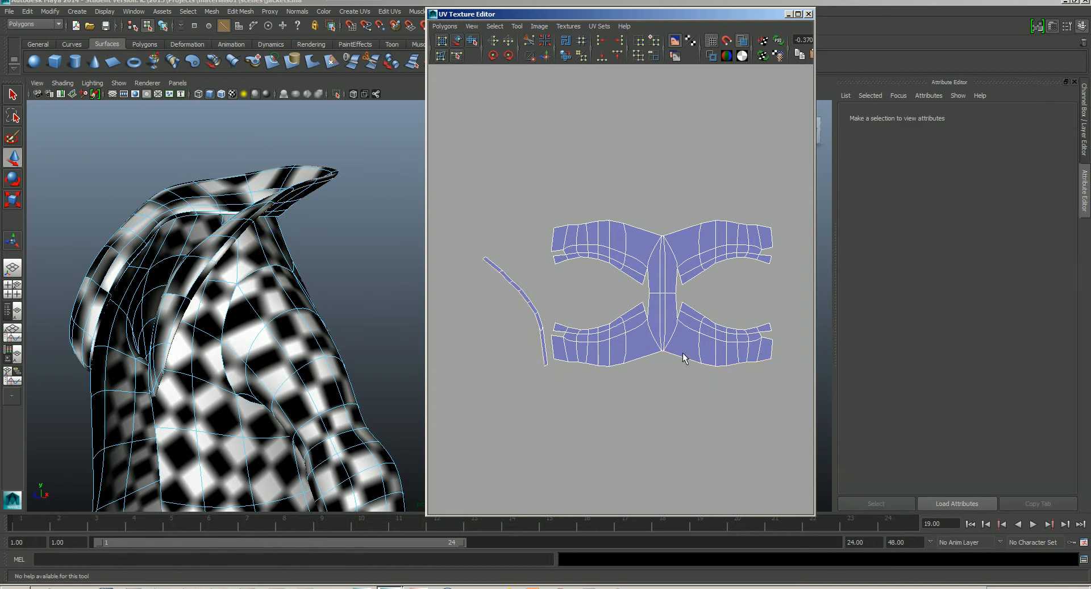
- Select the outer border edges of the lower collar flap matching the thin strip and attach the strip with Move and Sew UV Edges
click(712, 368)
click(727, 366)
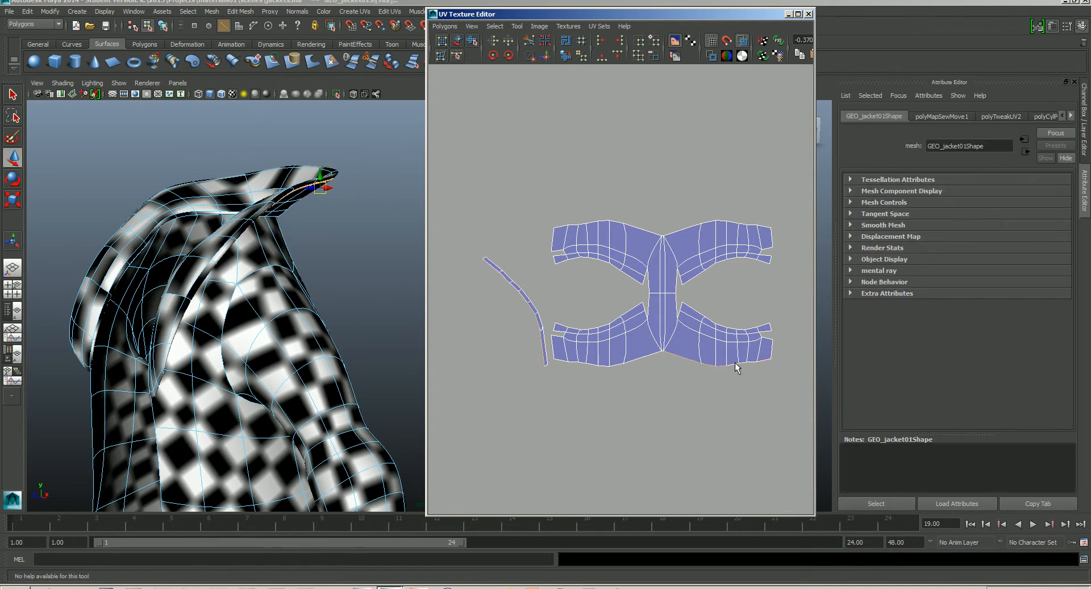
click(739, 365)
click(748, 364)
click(756, 359)
shift+click(766, 359)
click(445, 26)
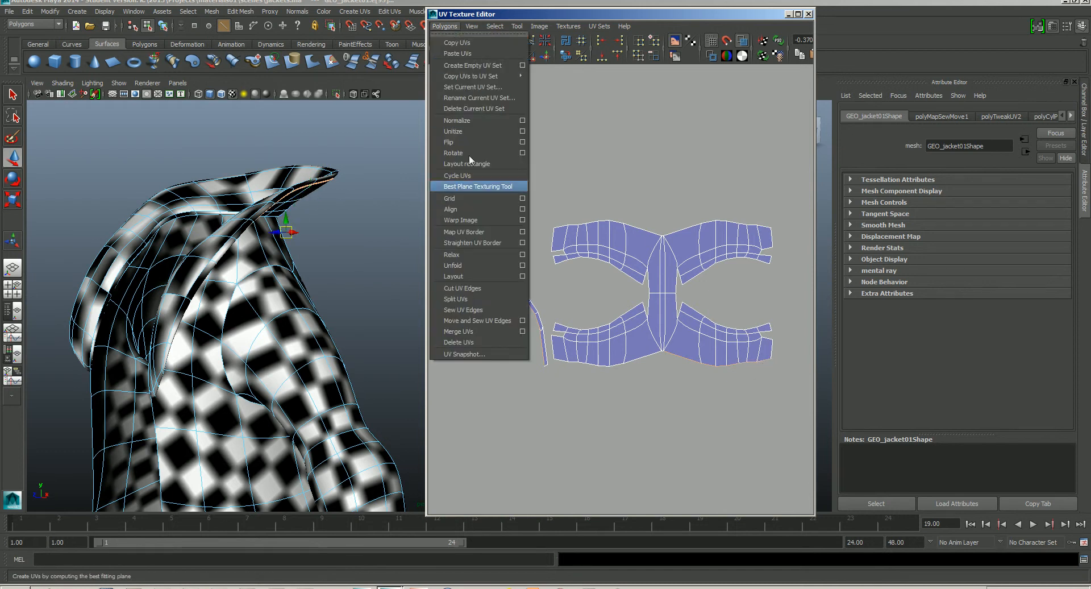
click(480, 320)
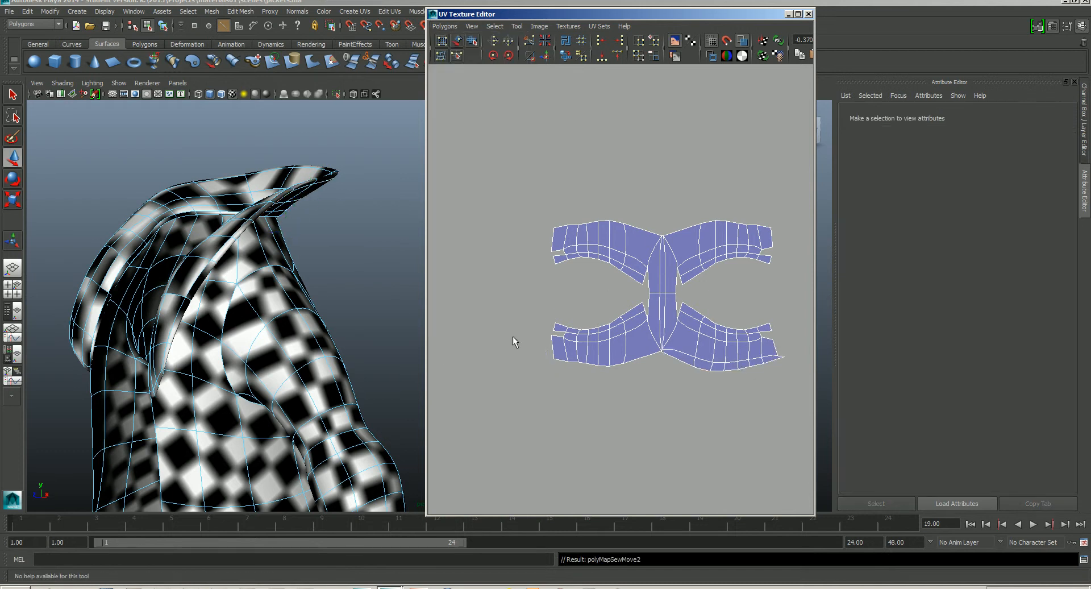
scroll(718, 354, up, 5)
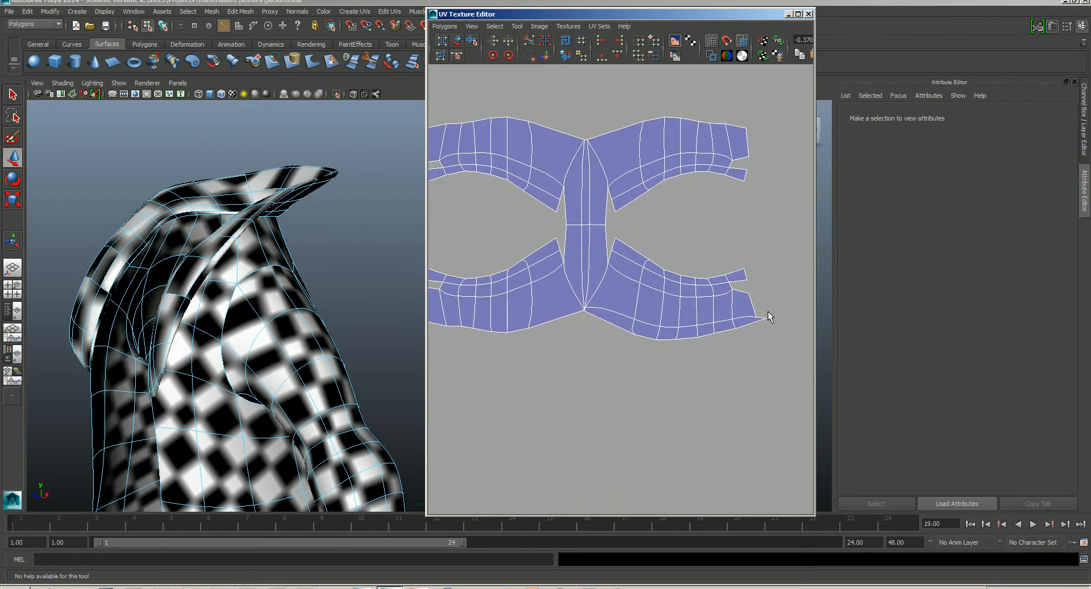
scroll(626, 290, up, 5)
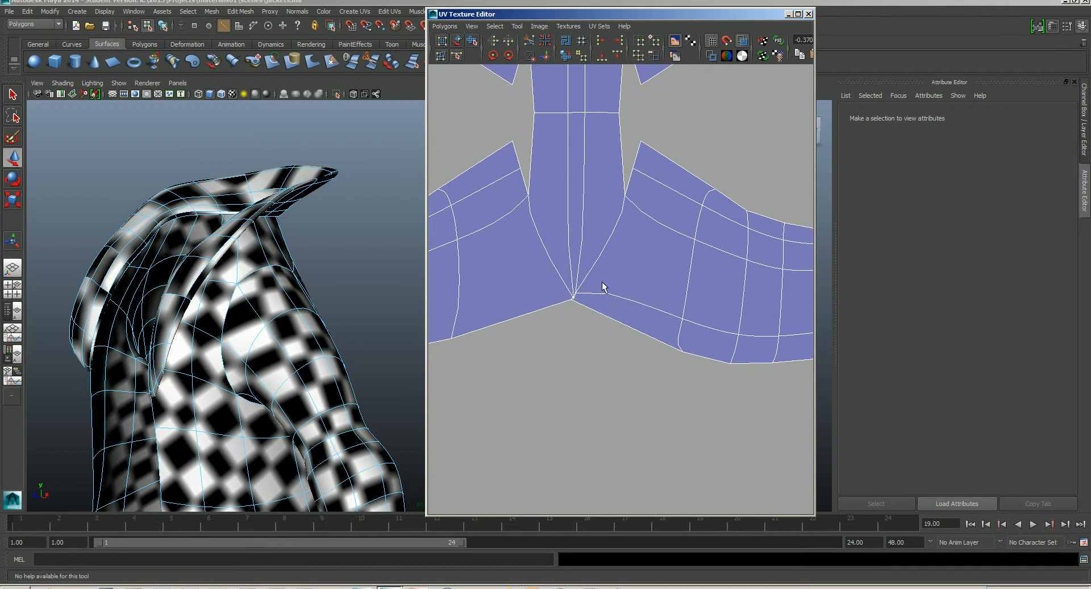
right_drag(577, 293, 535, 293)
click(573, 298)
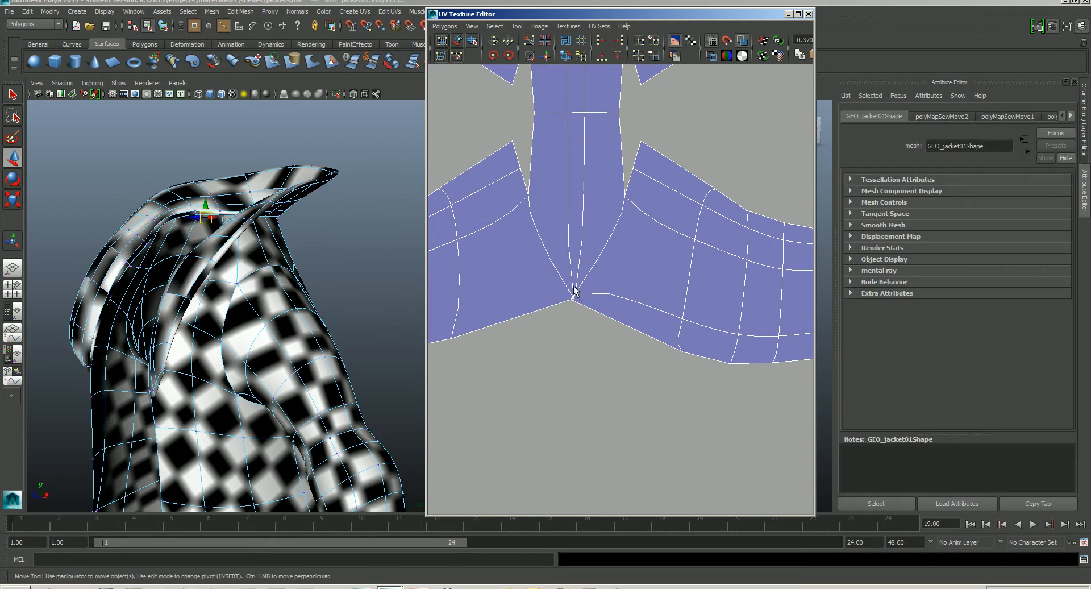
click(577, 294)
click(579, 297)
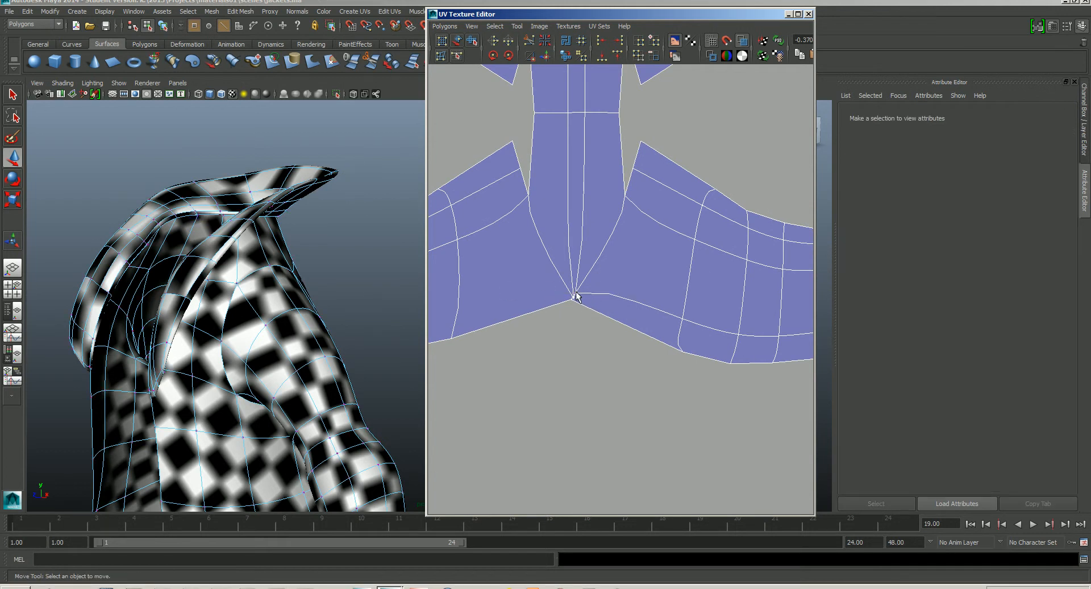
click(577, 295)
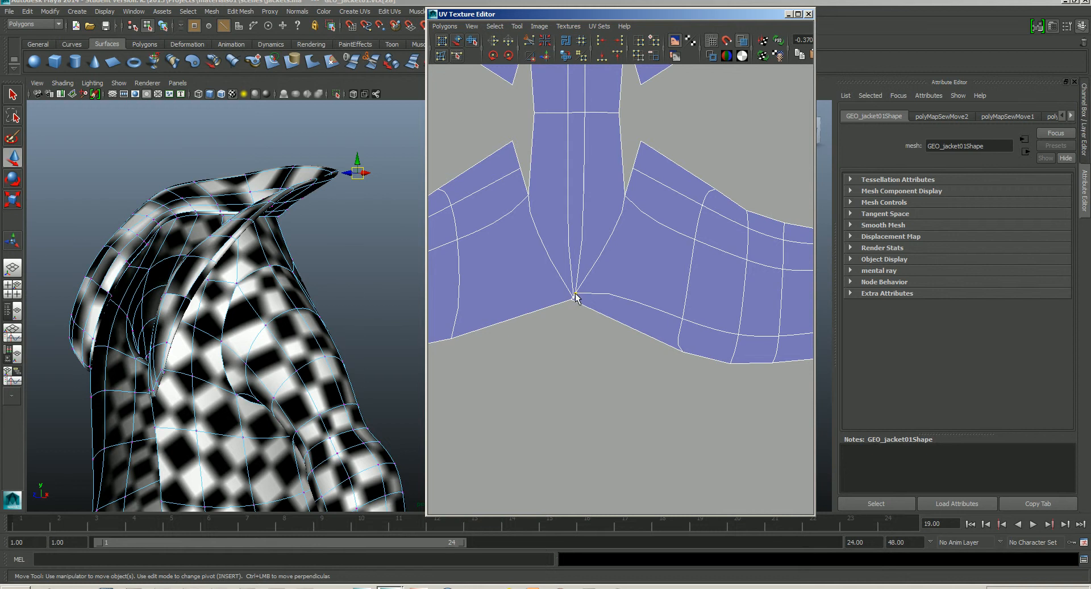
click(579, 297)
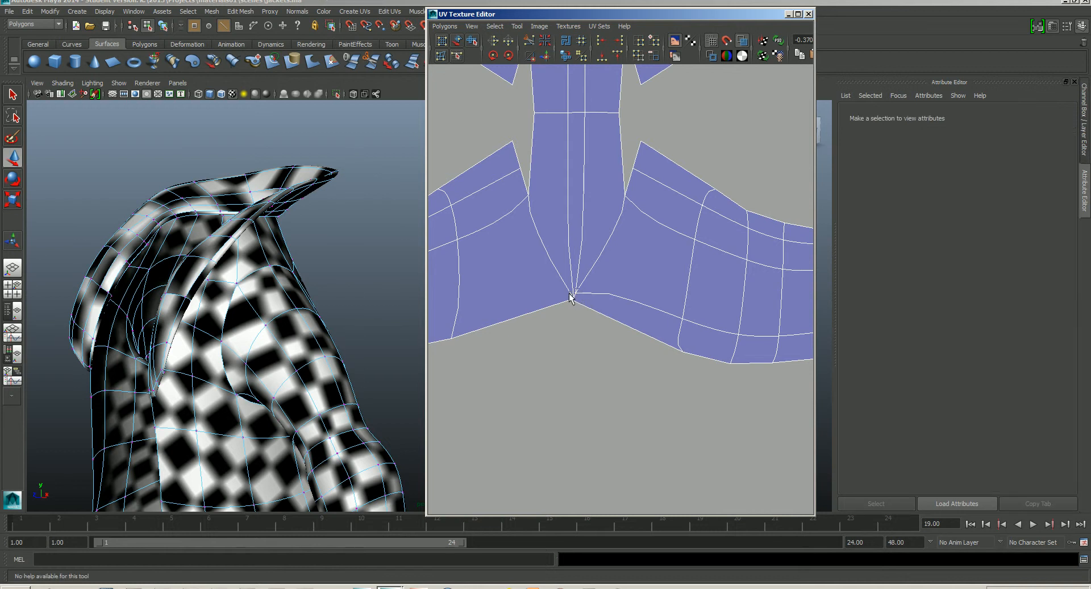
click(576, 296)
- Move the crowded UV at the collar shell's lower center point slightly sideways to spread the pinched corner
right_drag(580, 296, 616, 297)
click(577, 294)
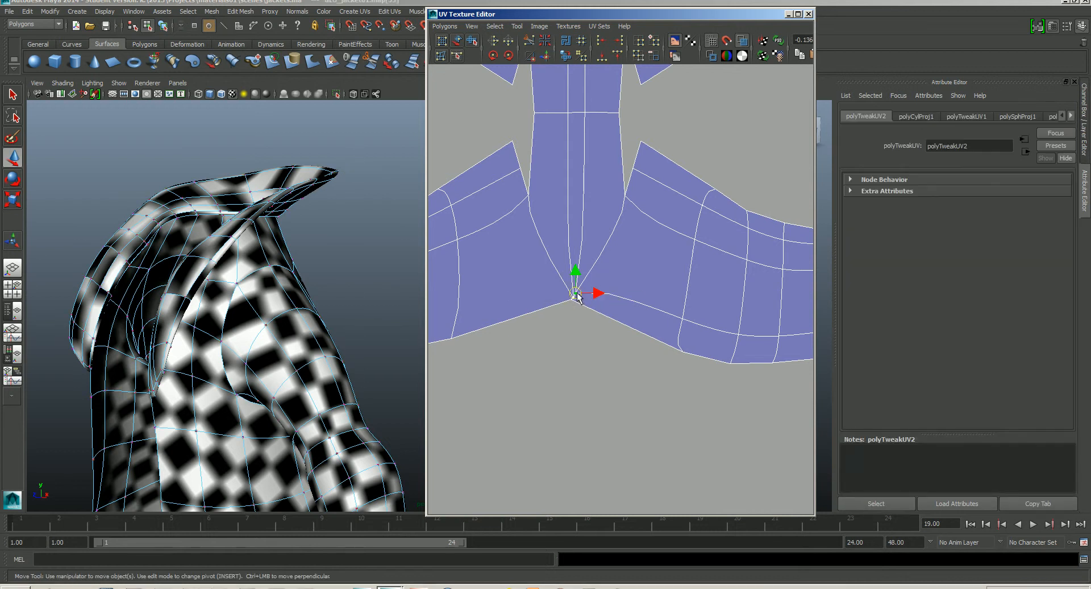
drag(586, 297, 590, 299)
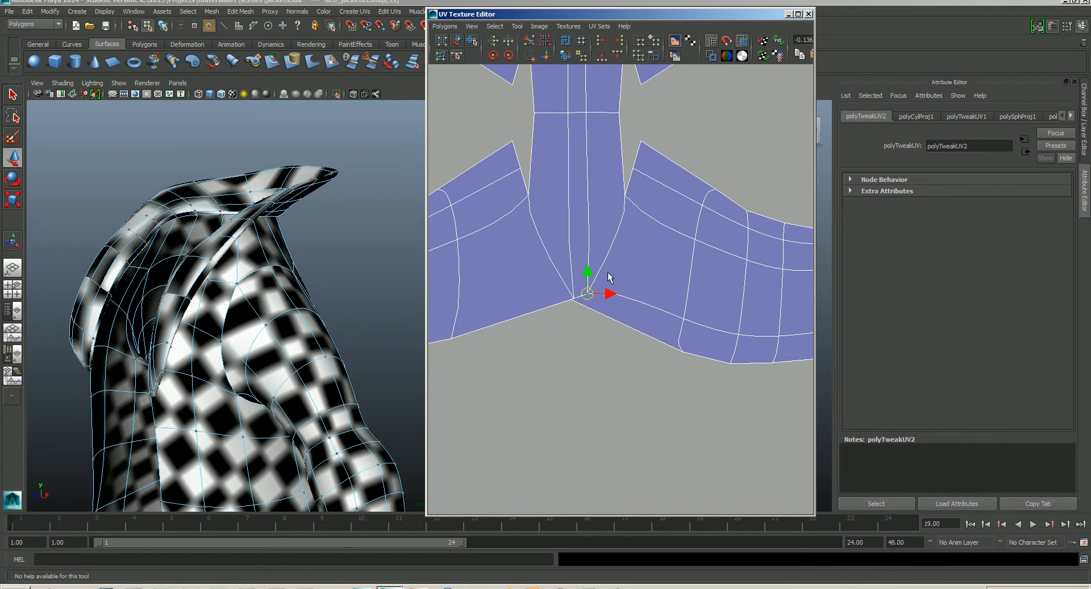
- Reposition the end UVs of the collar flap carrying the sewn strip to even out its corners
alt+middle_drag(608, 273, 557, 325)
alt+right_drag(557, 325, 563, 222)
alt+middle_drag(563, 221, 603, 278)
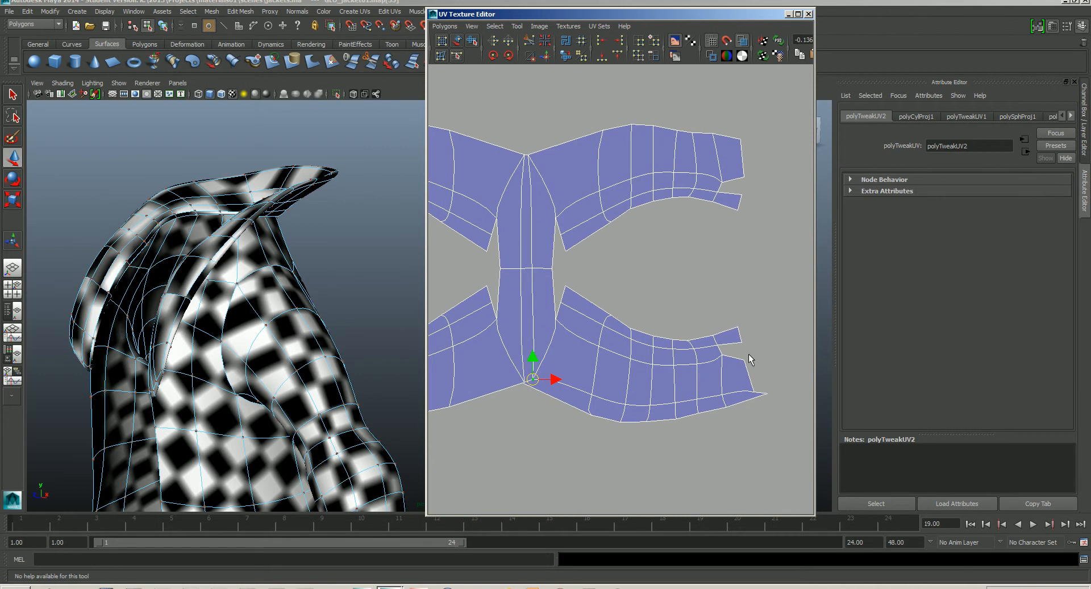
mouse_move(748, 354)
mouse_down()
mouse_move(739, 366)
mouse_move(745, 353)
mouse_up()
click(754, 392)
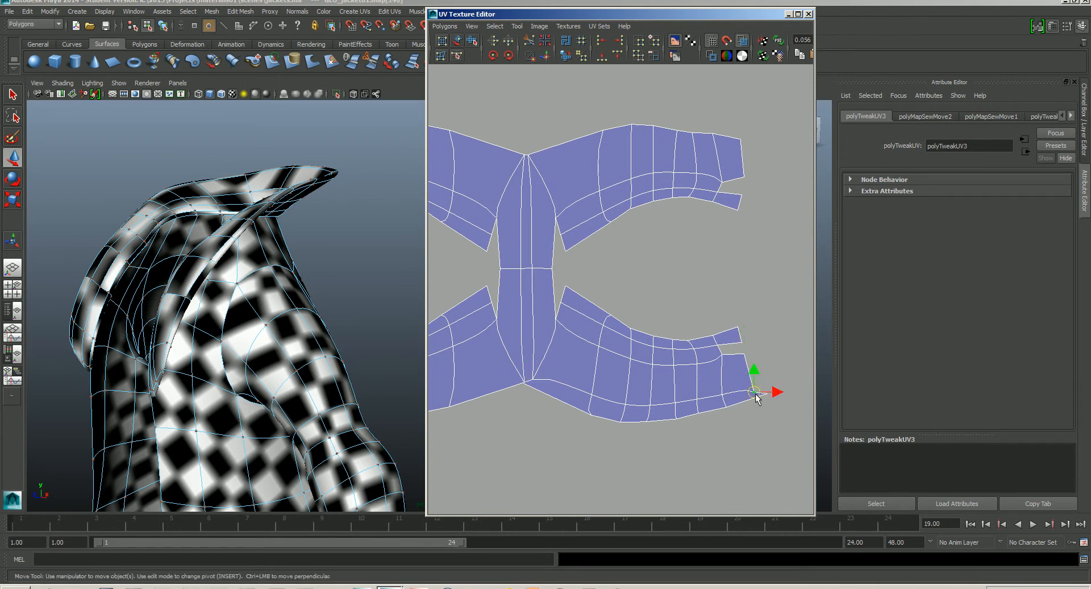
drag(756, 392, 760, 380)
- Select all remaining UV shells inside the checkered texture tile and check the space around the collar shell
scroll(659, 273, down, 6)
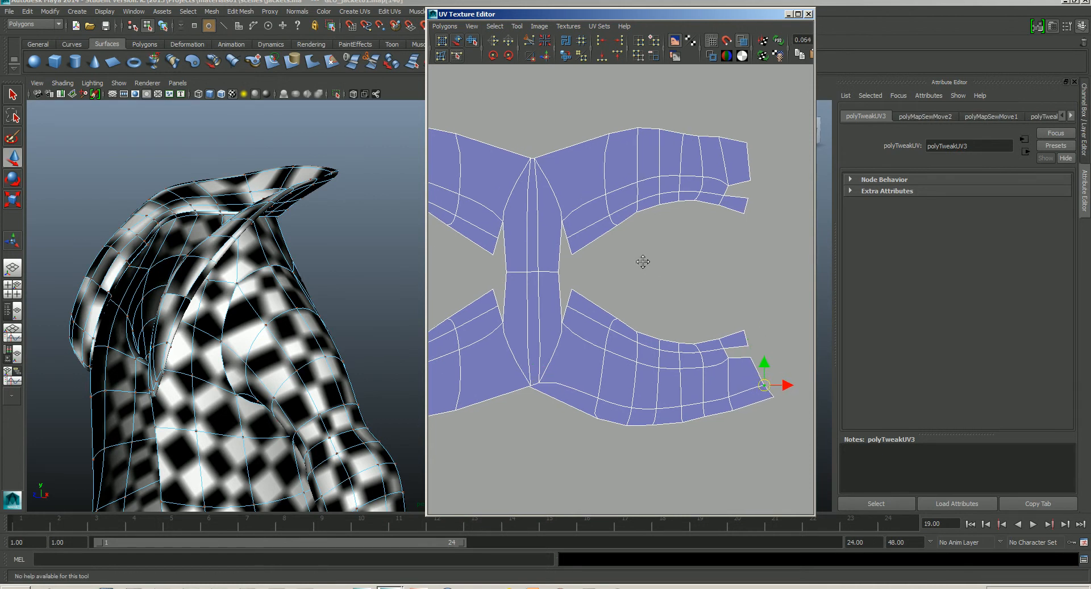
scroll(670, 275, down, 2)
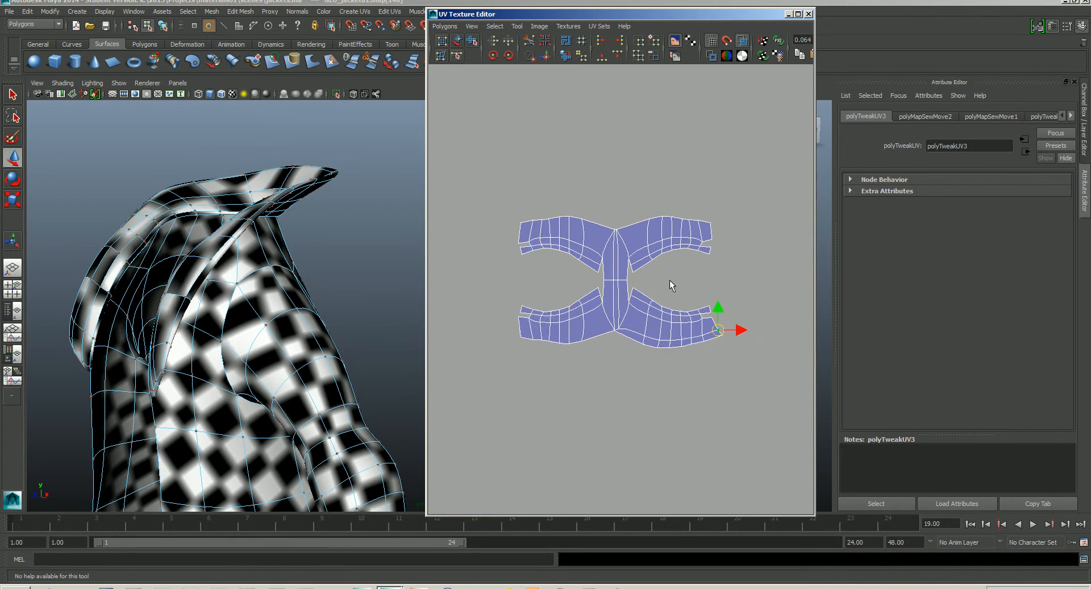
mouse_move(669, 280)
alt+middle_down()
mouse_move(651, 265)
mouse_move(669, 265)
alt+middle_up()
scroll(652, 266, up, 2)
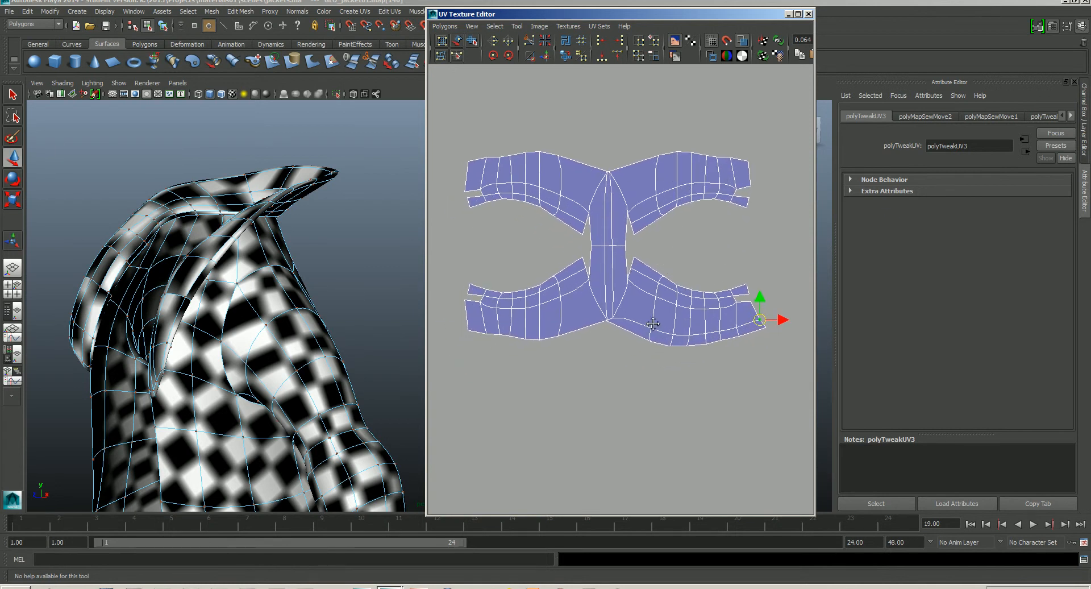
scroll(653, 323, down, 5)
alt+middle_drag(638, 390, 510, 238)
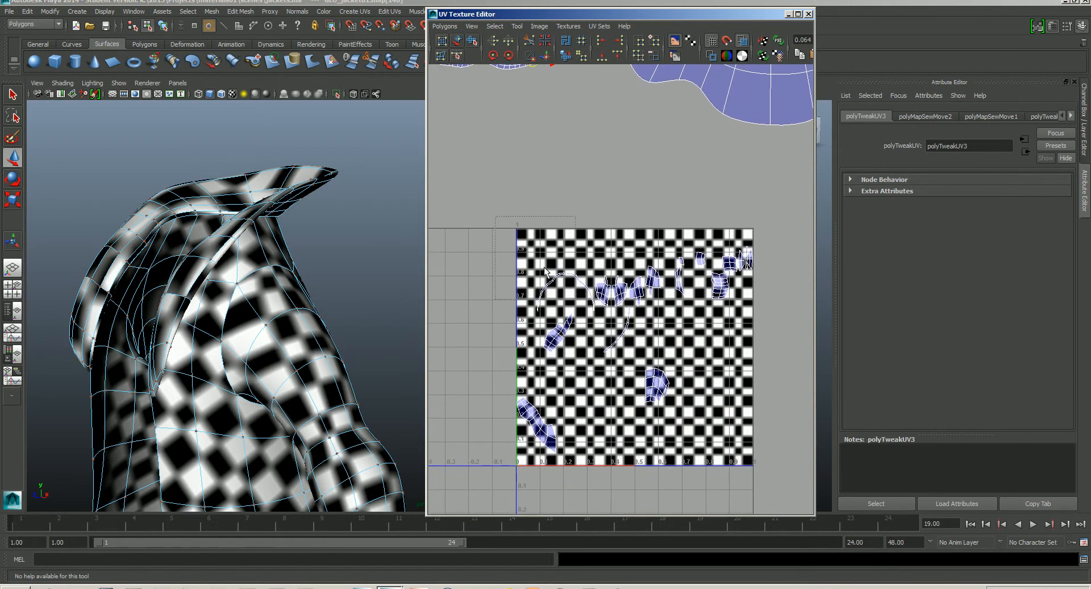
drag(778, 480, 779, 481)
alt+middle_drag(649, 251, 681, 484)
alt+middle_drag(559, 343, 598, 323)
scroll(524, 271, up, 3)
scroll(647, 280, down, 4)
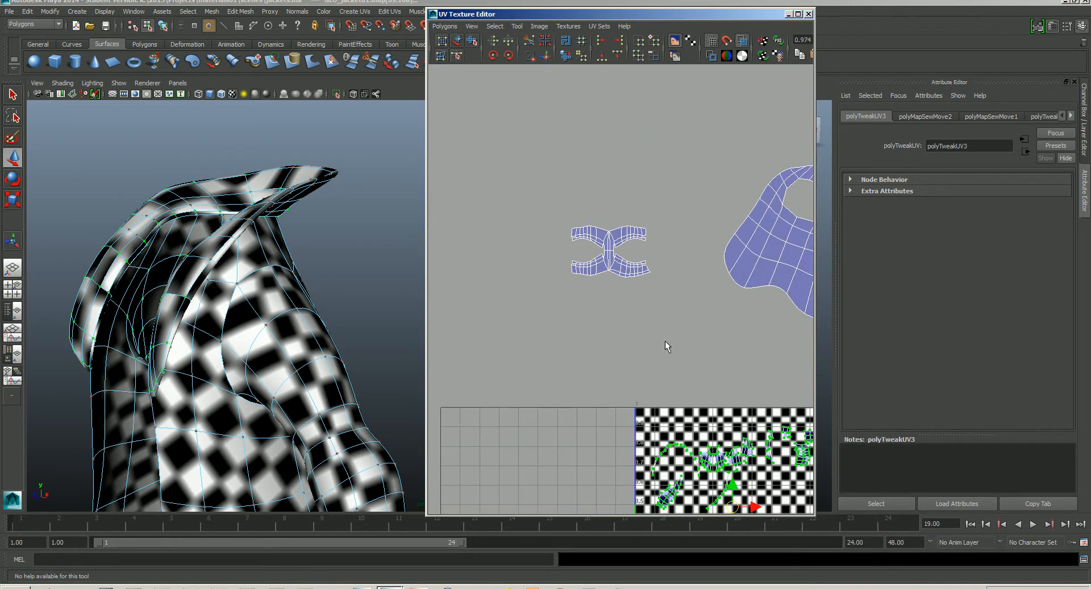
- Select the faces around the notch at one end of the collar shell and the model face that fills that gap
alt+middle_drag(665, 341, 610, 282)
alt+middle_drag(645, 315, 634, 295)
alt+middle_drag(643, 344, 653, 332)
alt+middle_drag(459, 268, 544, 365)
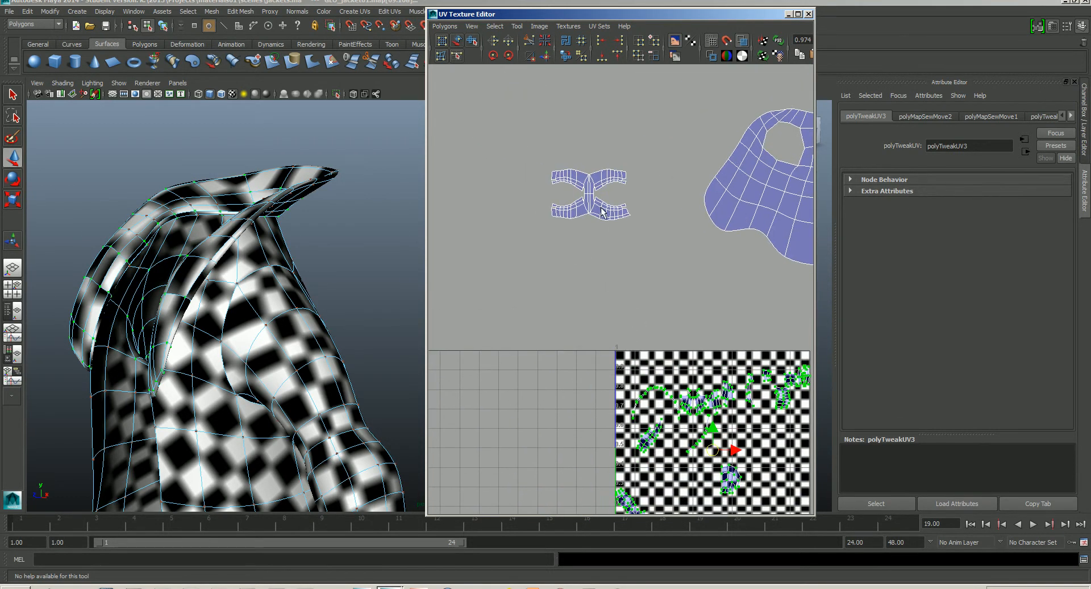
scroll(609, 250, up, 10)
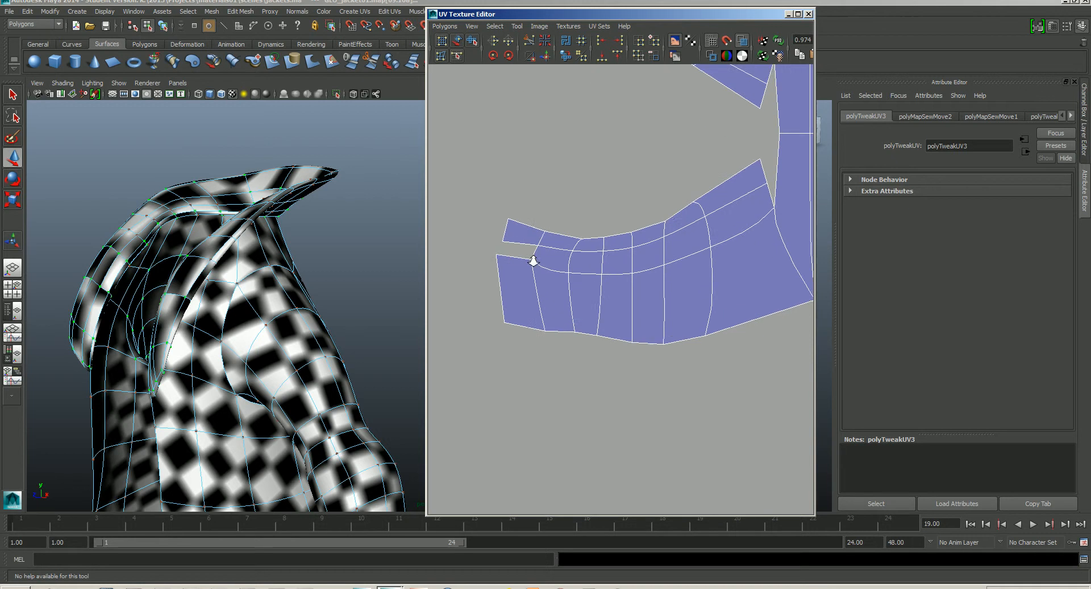
alt+right_drag(533, 261, 553, 271)
alt+middle_drag(504, 267, 614, 283)
right_drag(587, 291, 591, 315)
click(579, 313)
alt+drag(188, 311, 290, 320)
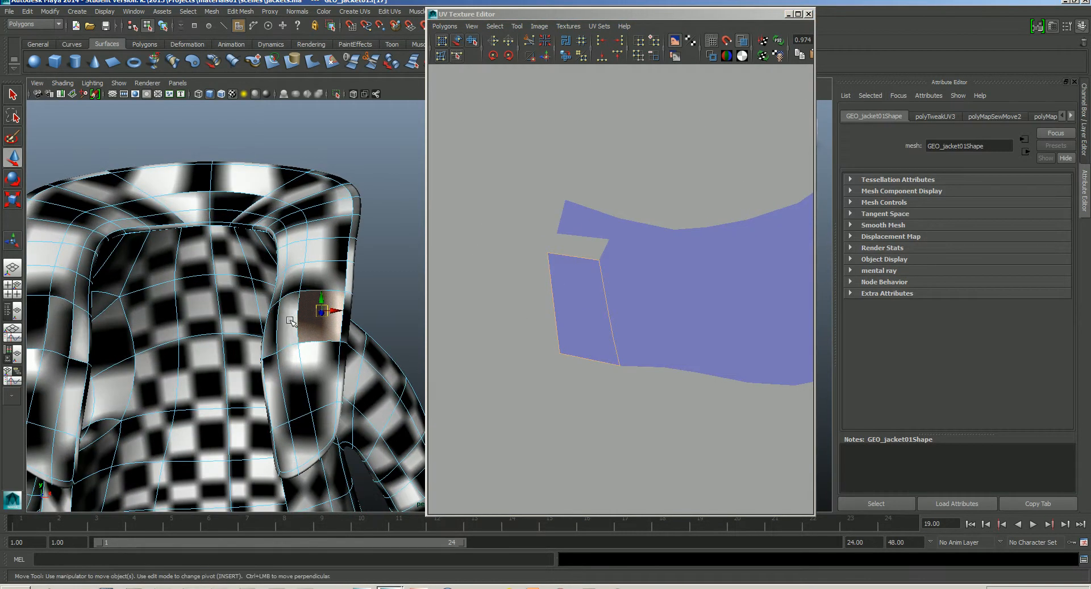
click(286, 331)
click(272, 334)
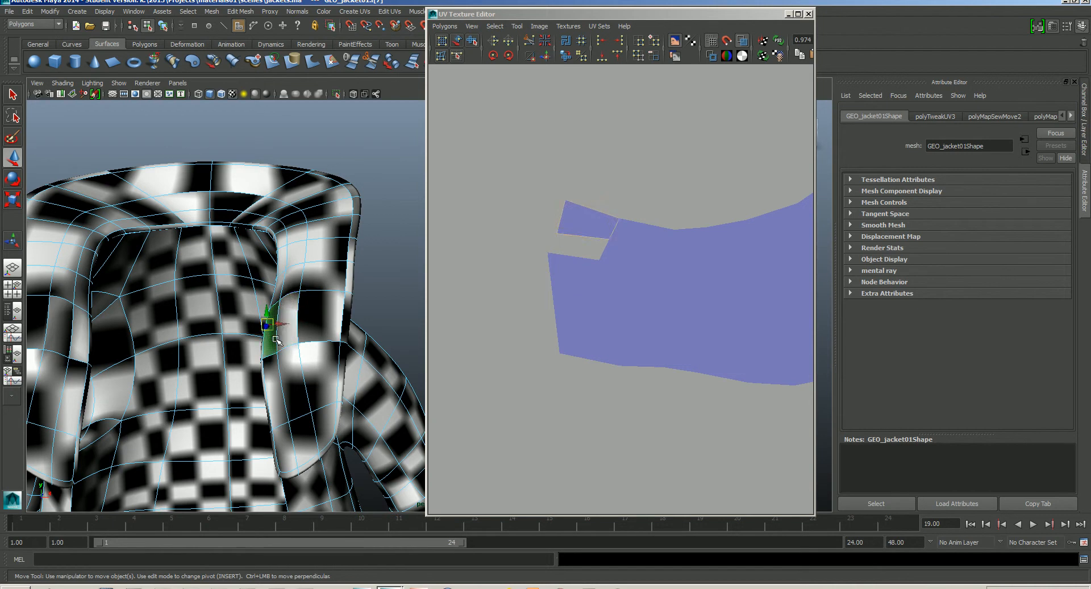
click(286, 333)
- Convert the selected collar face to UVs and locate its shell inside the checkered texture tile
alt+right_drag(637, 408, 622, 451)
alt+middle_drag(622, 451, 516, 292)
alt+middle_drag(673, 368, 766, 503)
scroll(649, 368, up, 5)
alt+right_drag(767, 503, 699, 405)
scroll(604, 257, down, 3)
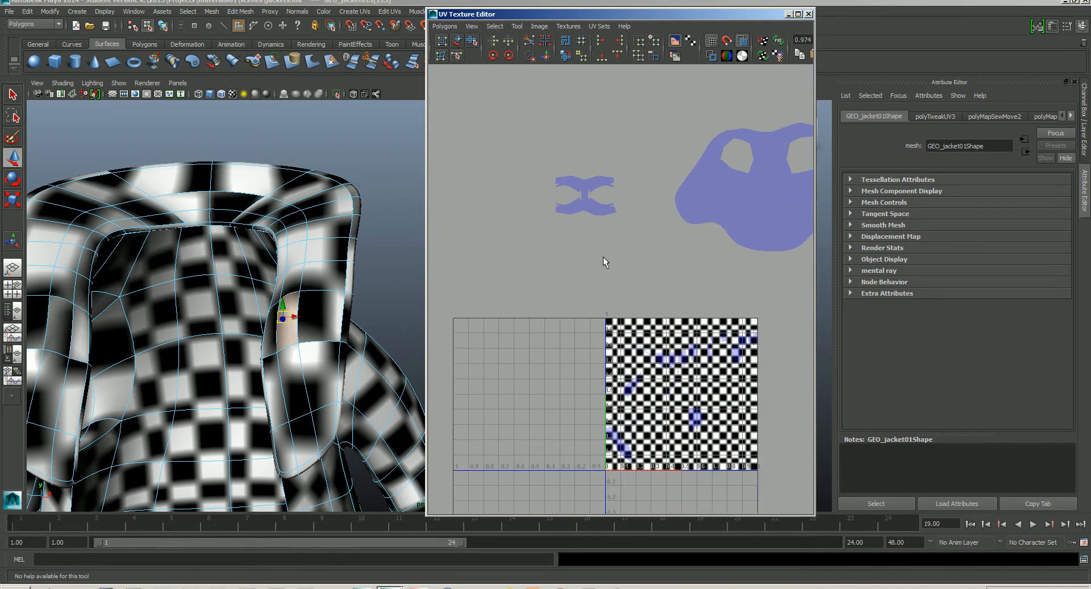
alt+middle_drag(588, 251, 608, 311)
scroll(634, 334, down, 3)
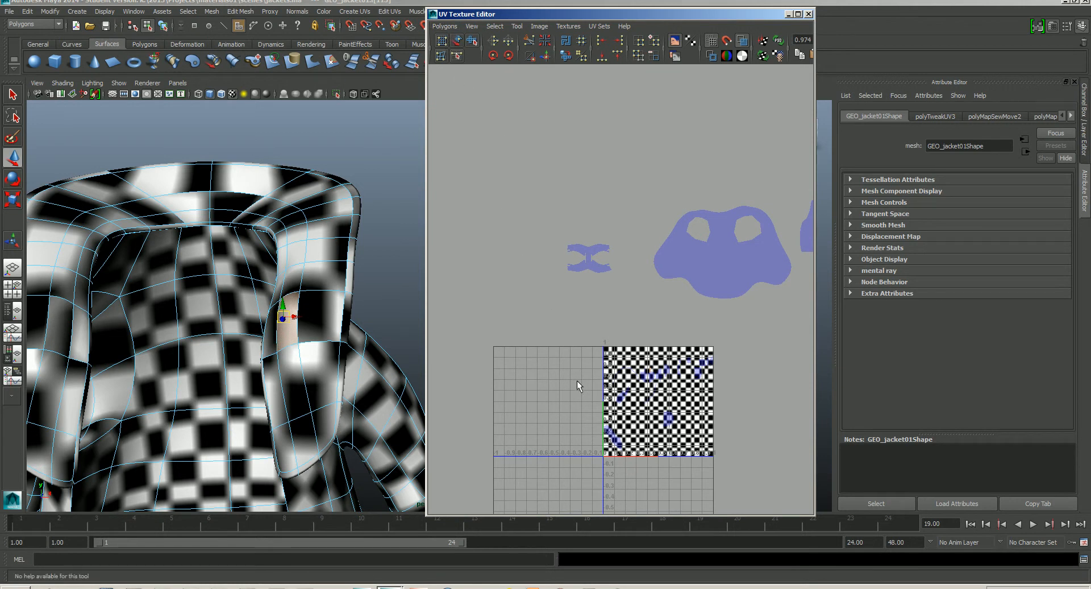
ctrl+right_click(292, 333)
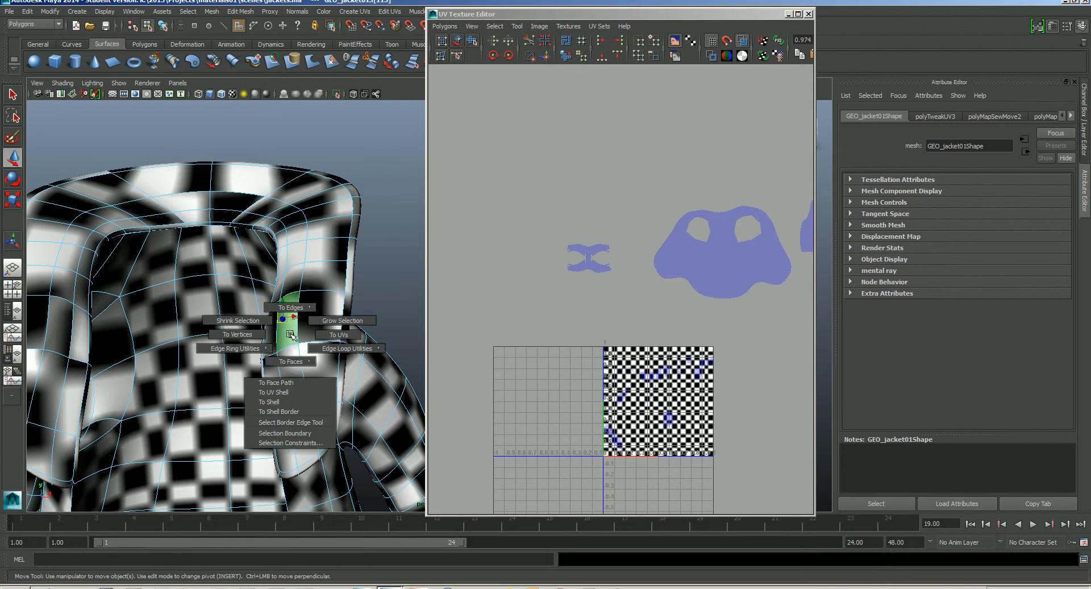
click(339, 335)
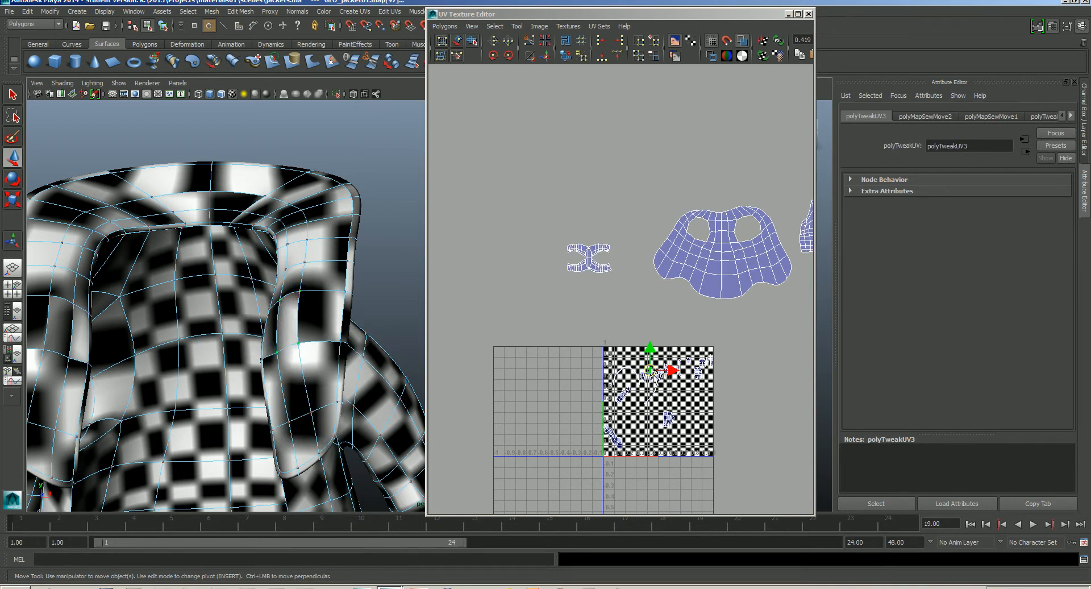
scroll(654, 377, up, 6)
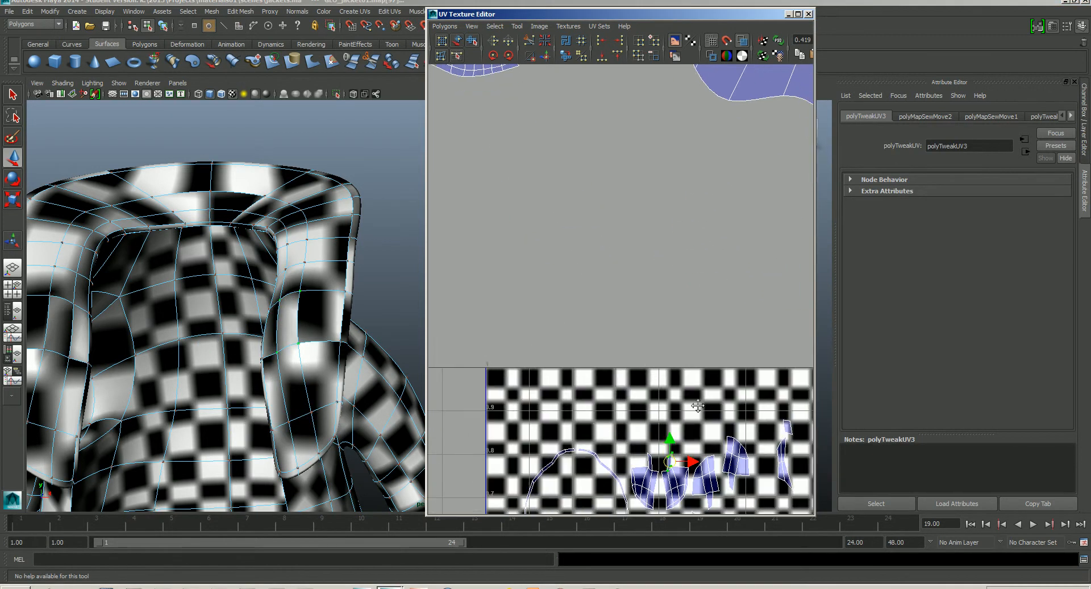
scroll(697, 406, up, 5)
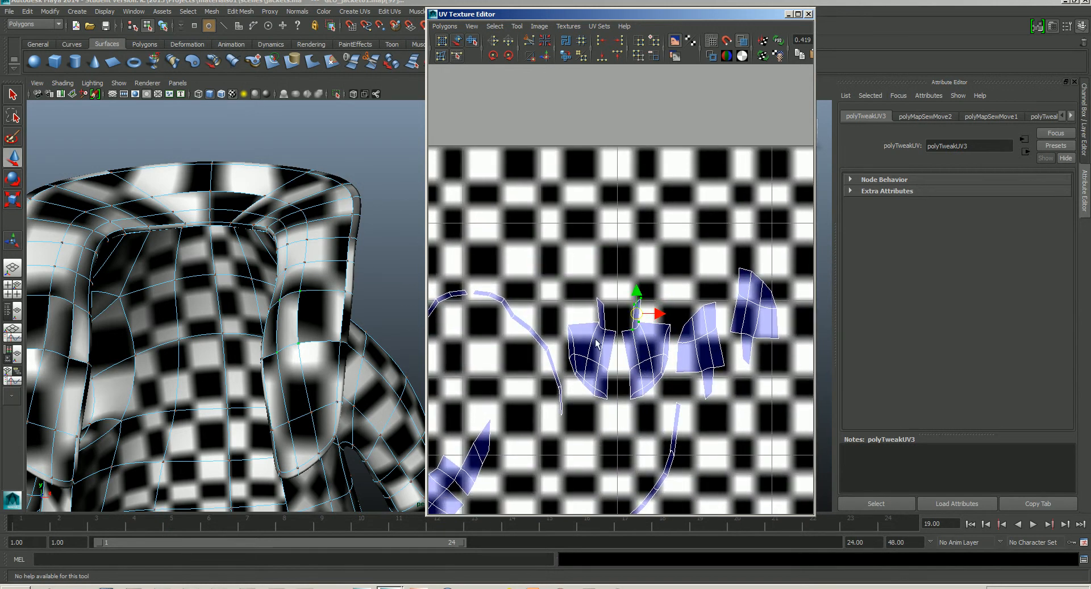
- Select the two mirrored collar tip shells in the texture tile and move them beside the open ends of the collar shell
drag(566, 278, 674, 341)
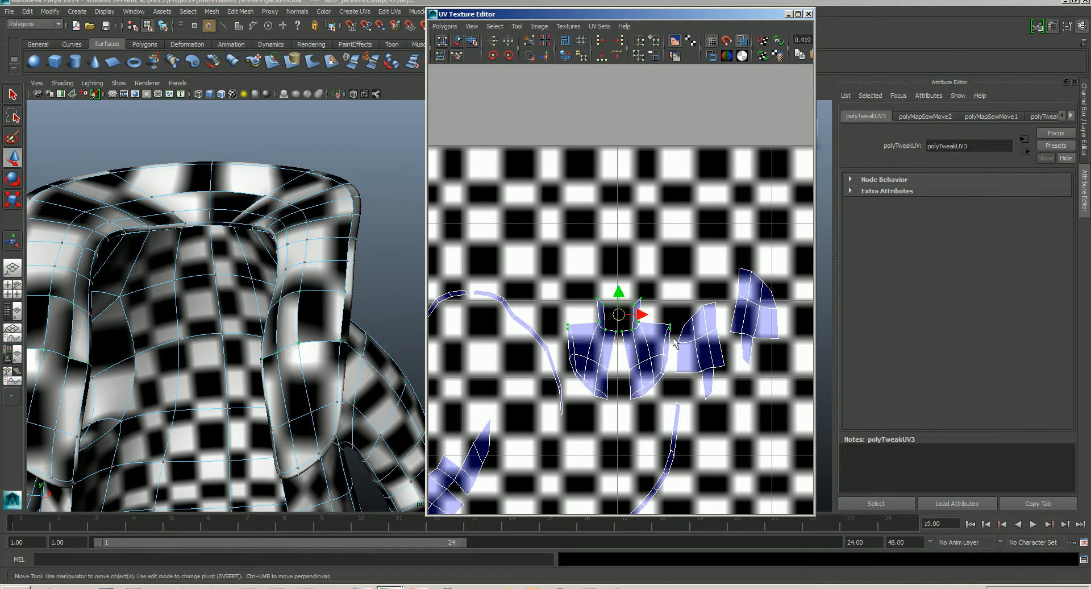
drag(568, 350, 631, 246)
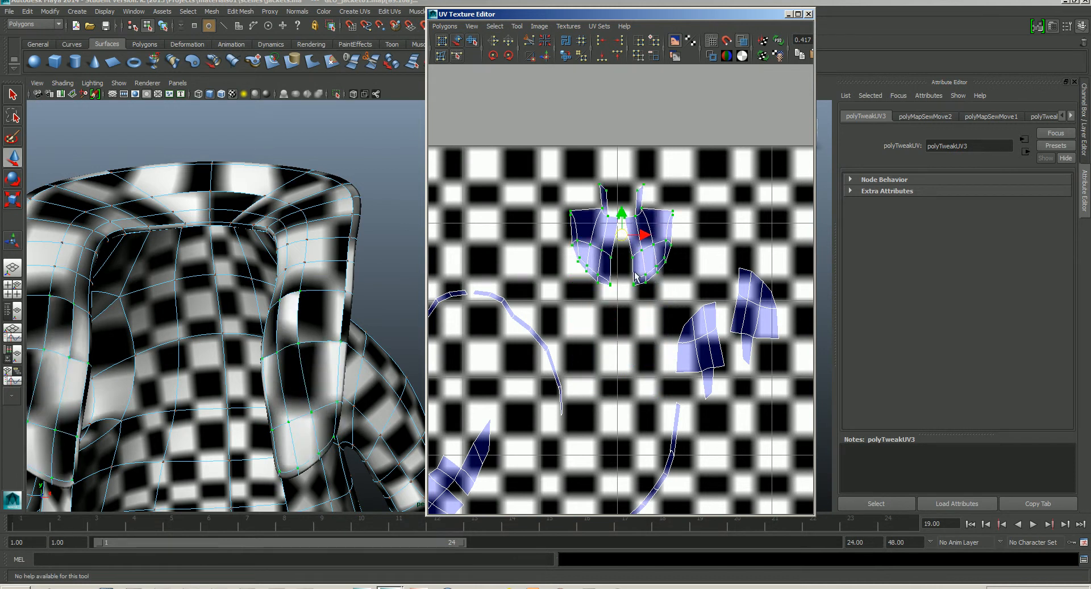
alt+middle_drag(643, 292, 653, 309)
scroll(643, 394, down, 10)
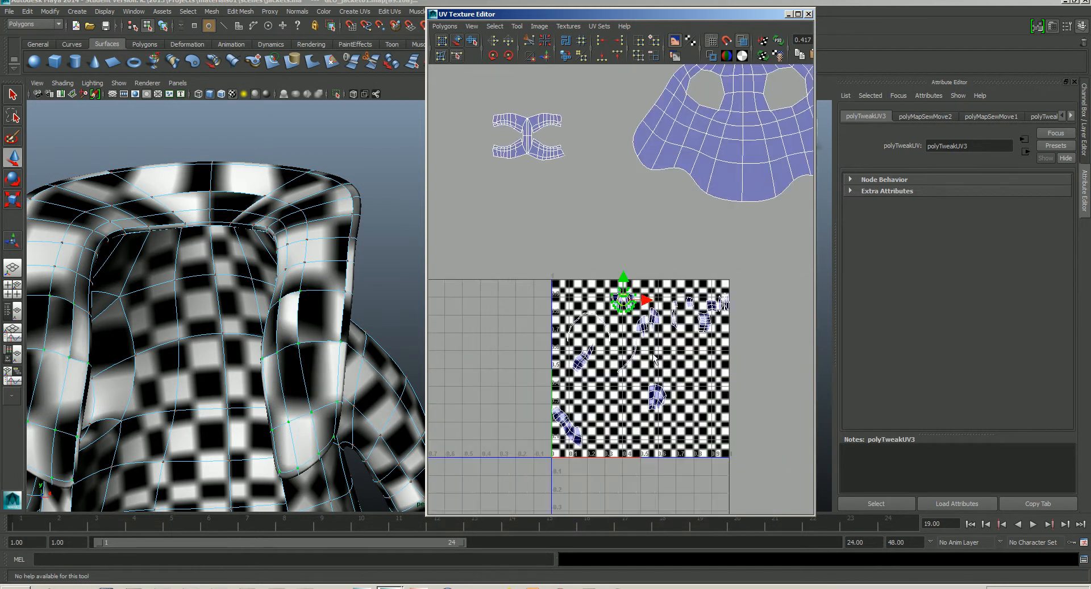
drag(628, 342, 465, 176)
- Rotate the two collar tip shells about 90 degrees clockwise so their narrow tabs face the collar shell, and clear the selection
alt+middle_drag(489, 189, 578, 270)
scroll(577, 271, up, 4)
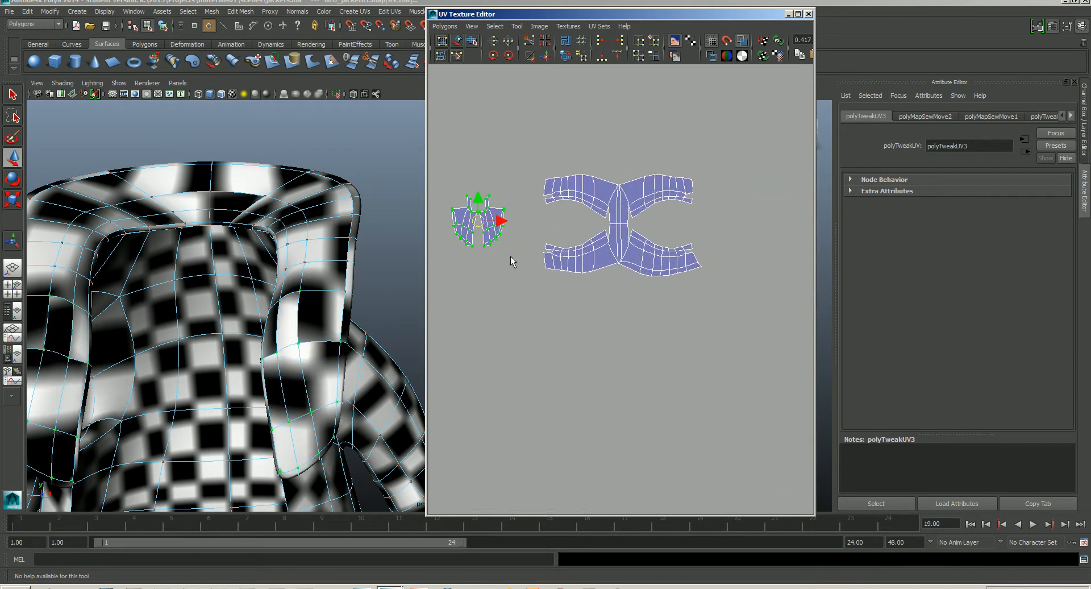
scroll(616, 318, up, 3)
alt+middle_drag(510, 255, 604, 326)
key(e)
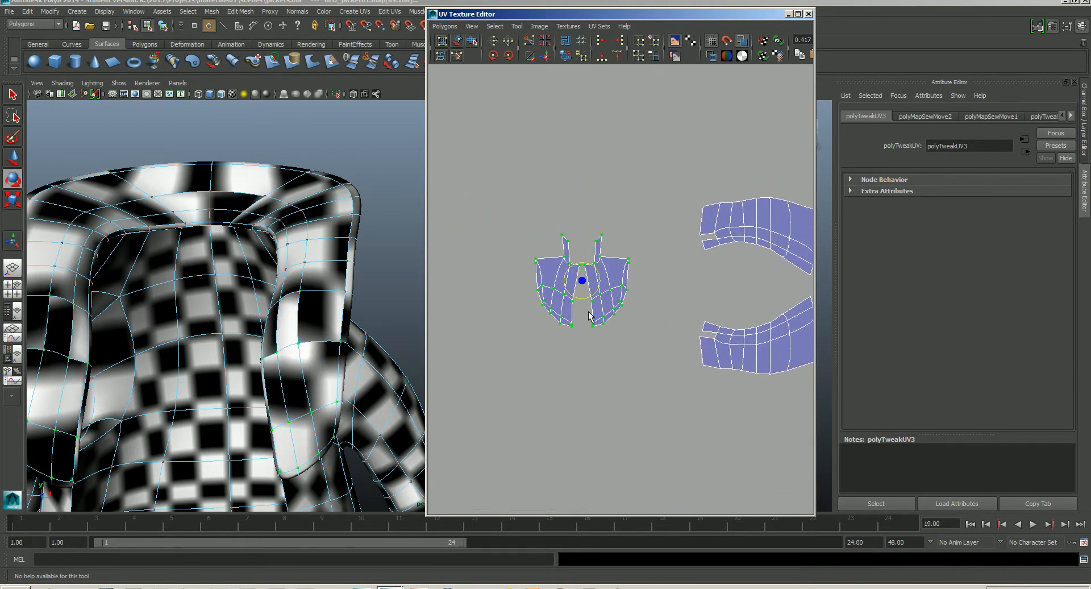
drag(590, 300, 560, 293)
key(w)
click(620, 325)
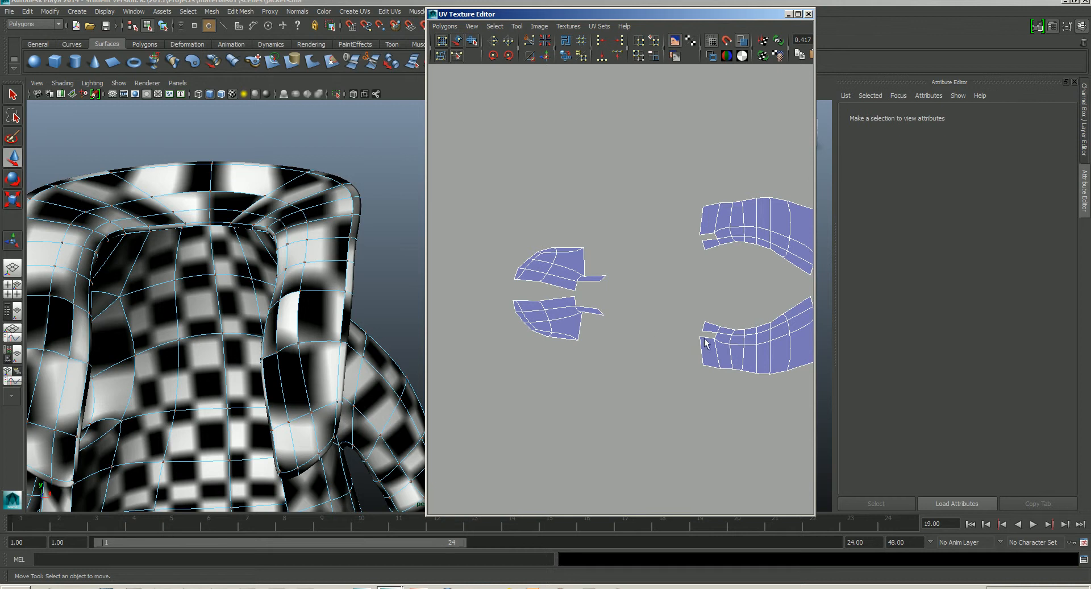
- Select the matching notch edges on the upper and lower collar flaps and attach both tip shells with Move and Sew UV Edges
alt+right_drag(708, 340, 737, 362)
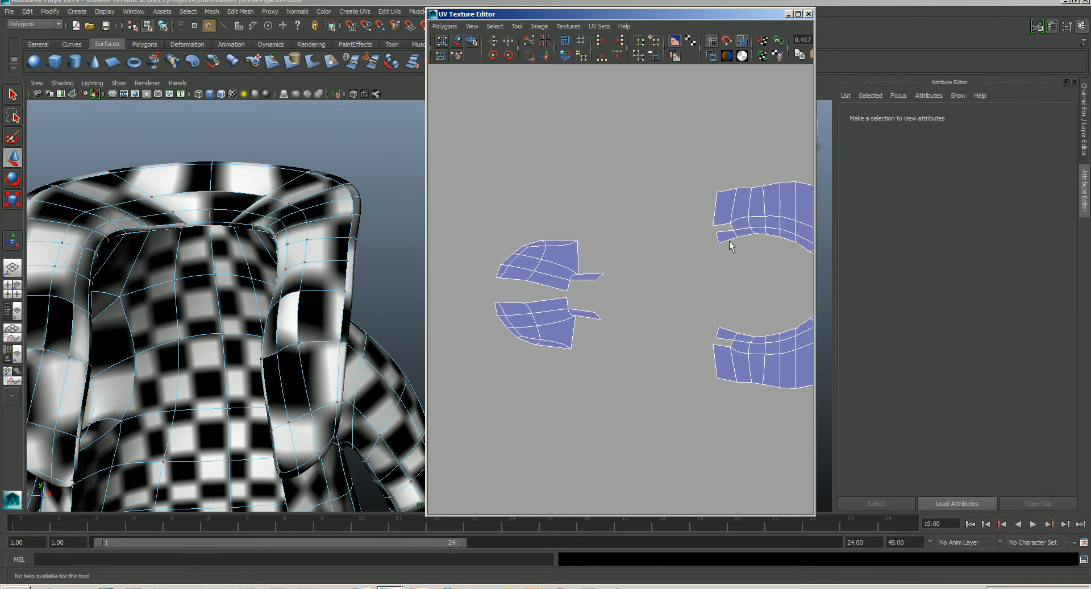
alt+middle_drag(723, 282, 659, 280)
alt+right_drag(659, 280, 661, 351)
alt+middle_drag(696, 364, 671, 323)
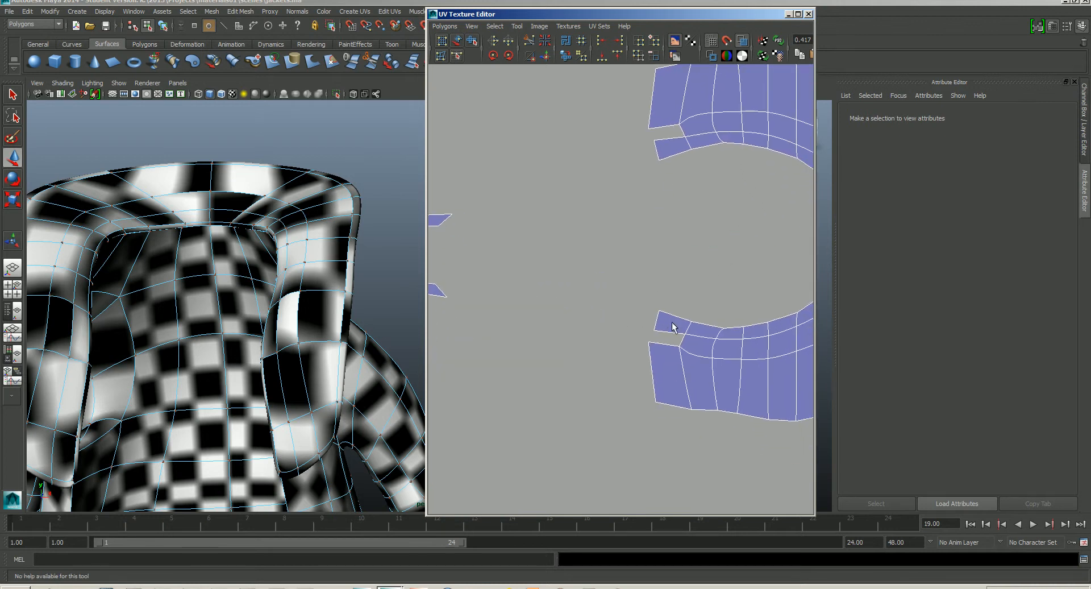
alt+right_drag(681, 333, 649, 309)
click(658, 338)
alt+middle_drag(663, 343, 696, 342)
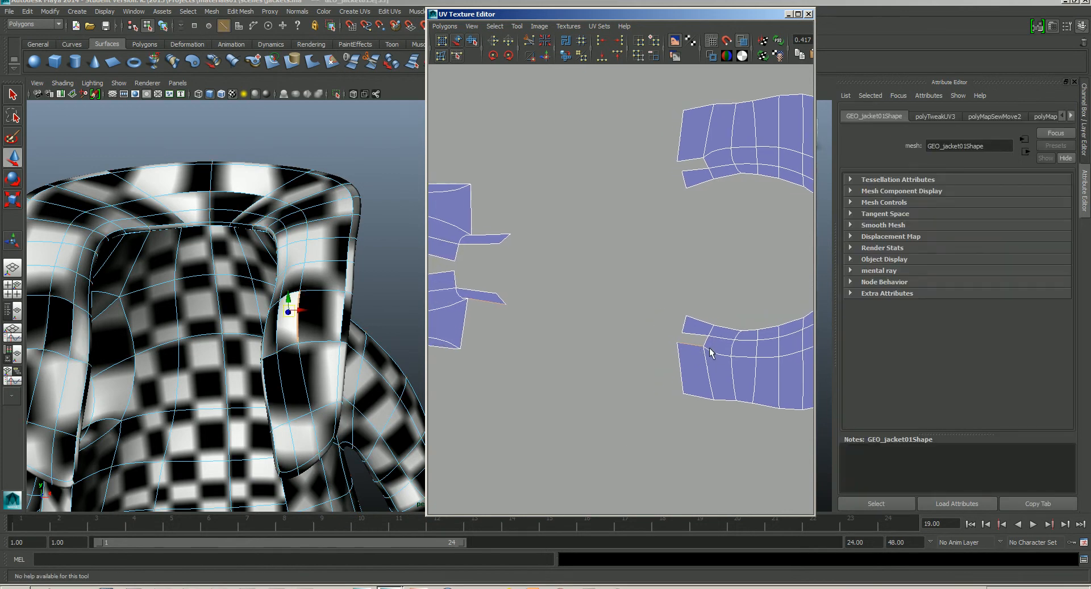
click(692, 336)
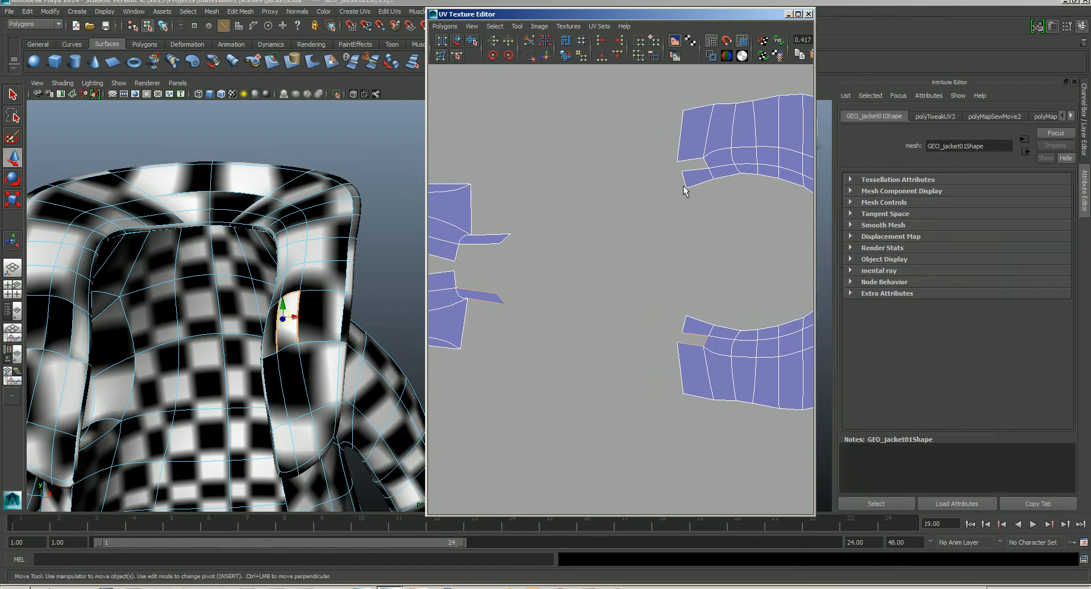
shift+click(702, 169)
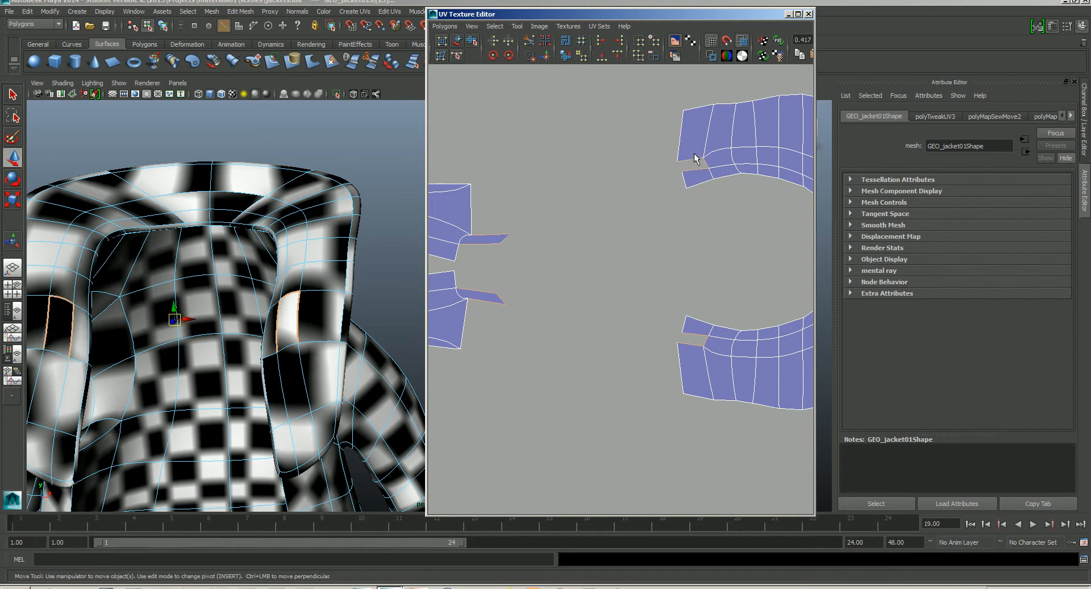
click(445, 26)
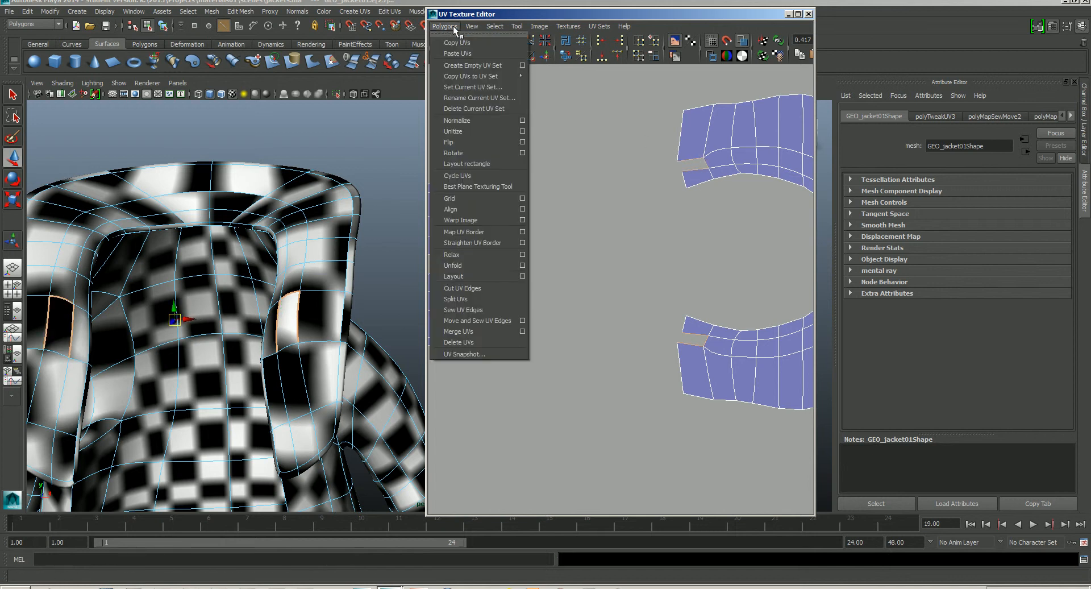
click(486, 321)
- Move the two pinched UVs at the lower flap's new seam downward to even out the grid between tip and flap
right_drag(674, 350, 628, 347)
scroll(617, 333, up, 3)
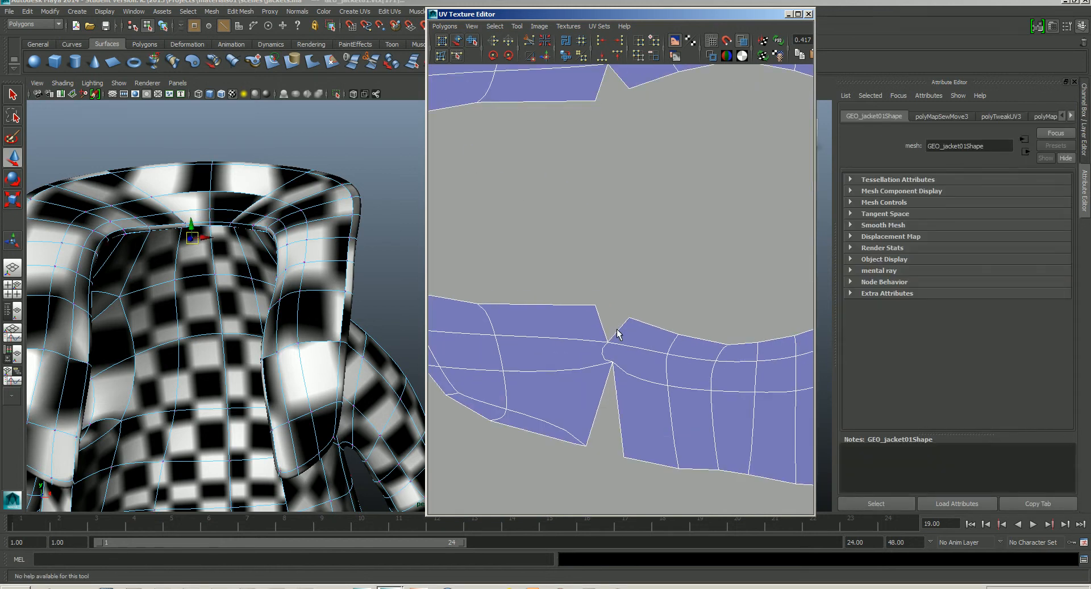
click(612, 362)
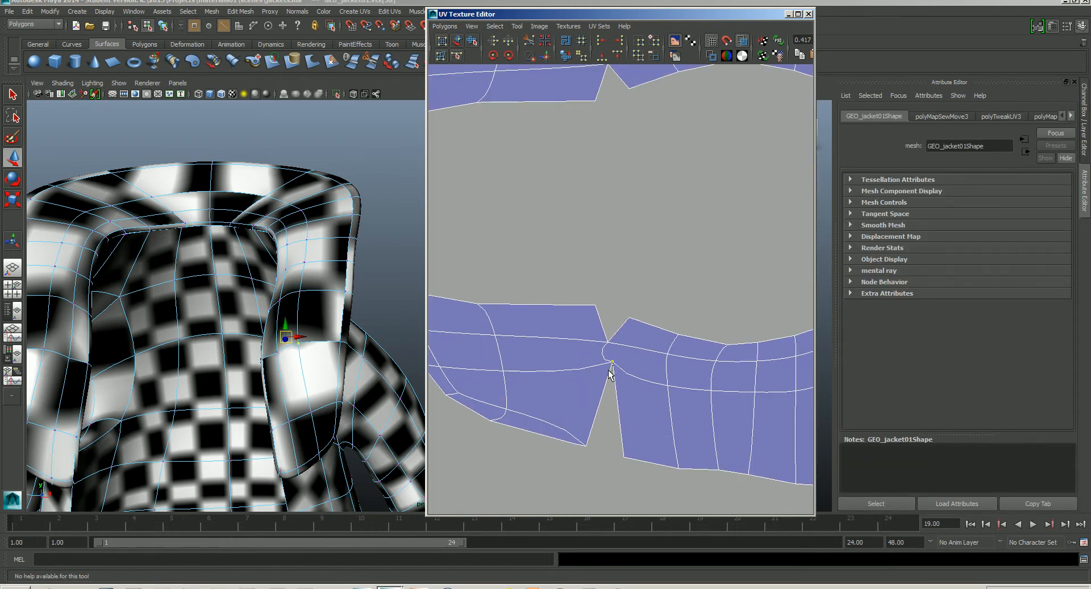
right_drag(611, 366, 618, 367)
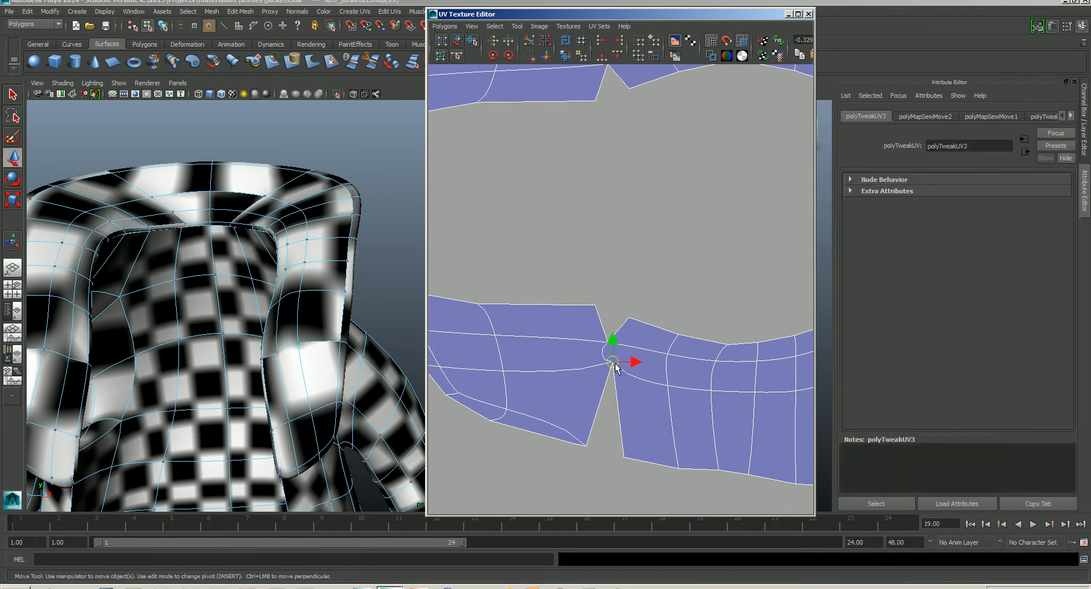
drag(615, 363, 607, 381)
click(610, 342)
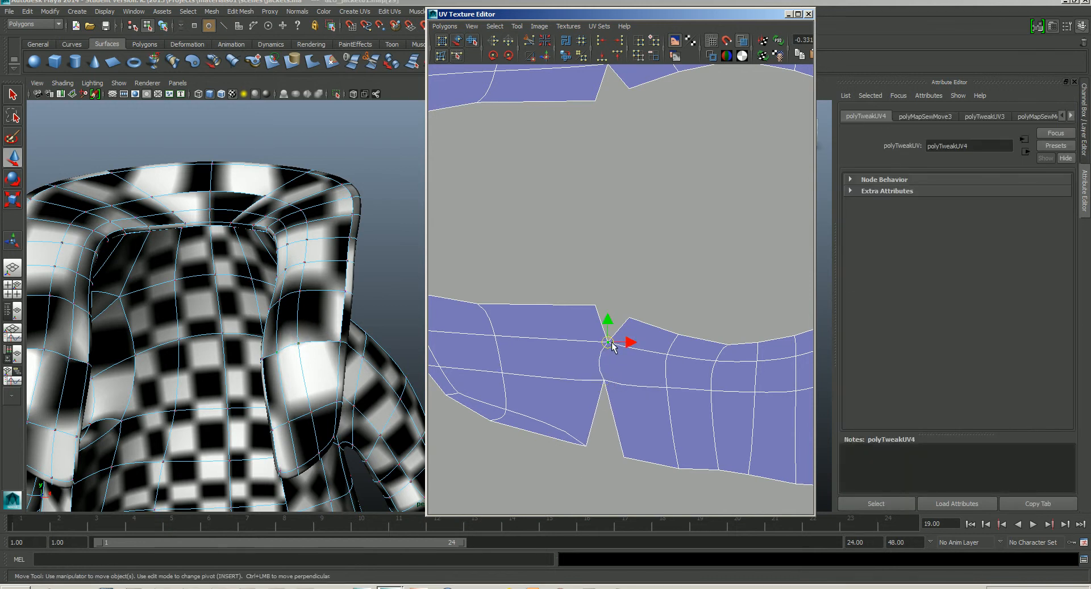
drag(608, 344, 607, 400)
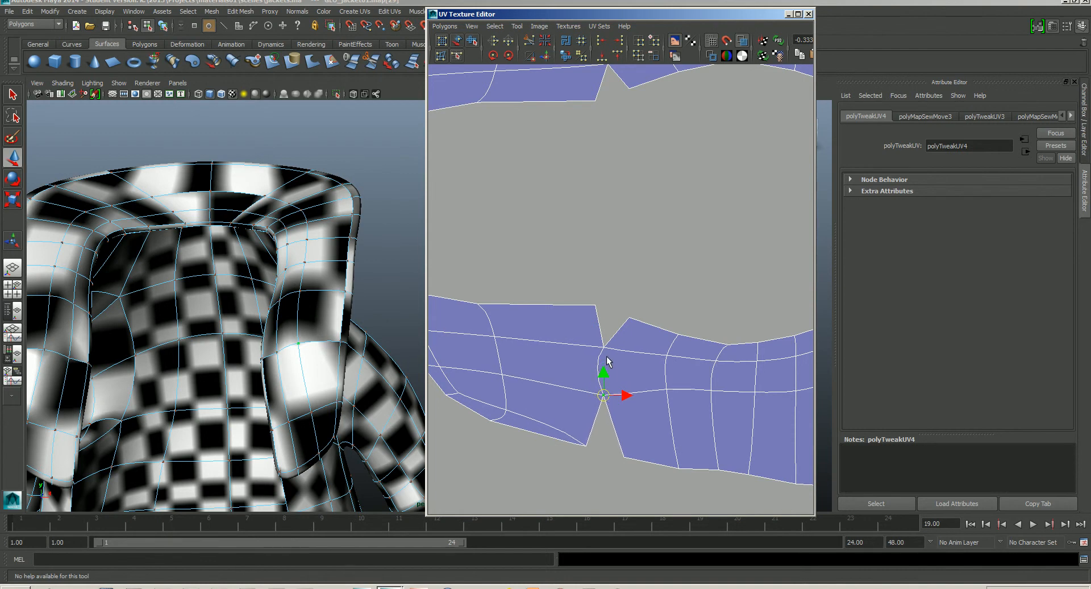
- Select the open edges on both sides of the lower flap's seam and close them with Move and Sew UV Edges
right_drag(606, 357, 608, 334)
click(610, 411)
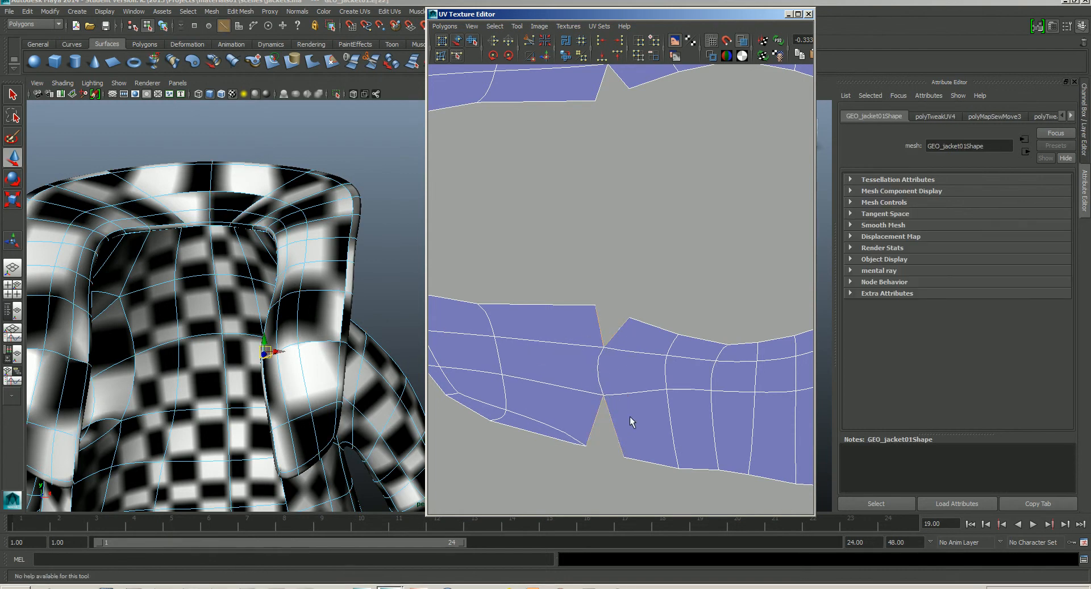
click(444, 26)
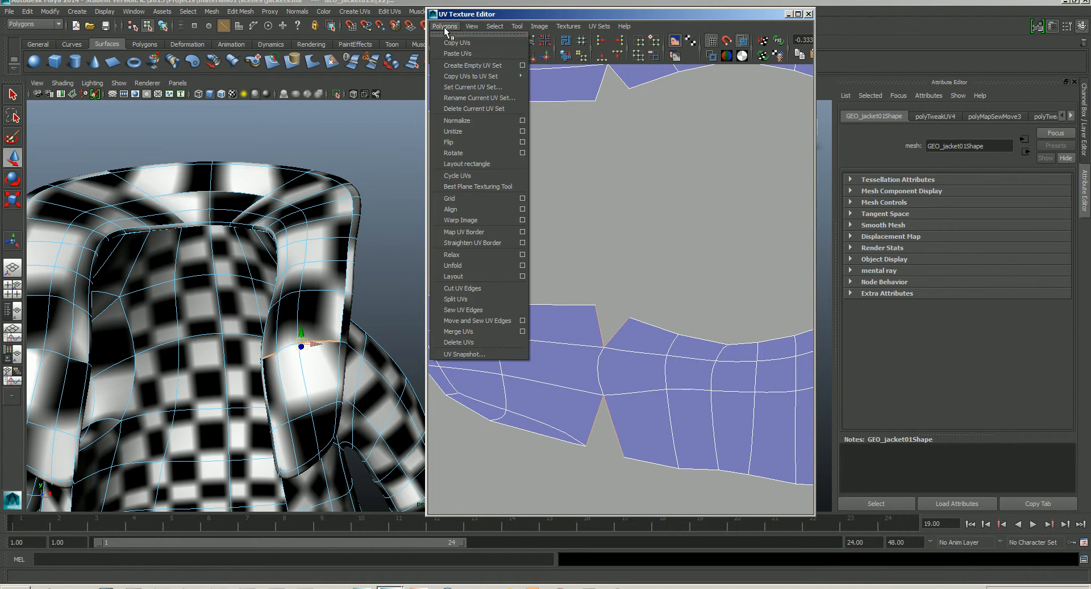
click(467, 321)
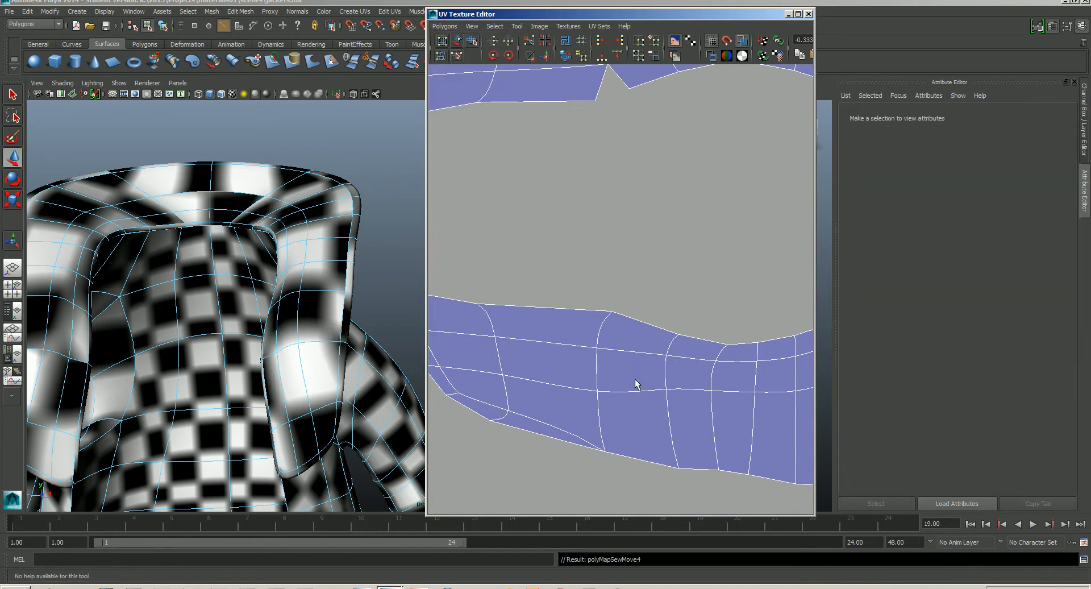
- Select the open edges above and below the upper flap's seam and close them with Move and Sew UV Edges
scroll(621, 348, down, 5)
scroll(604, 327, up, 5)
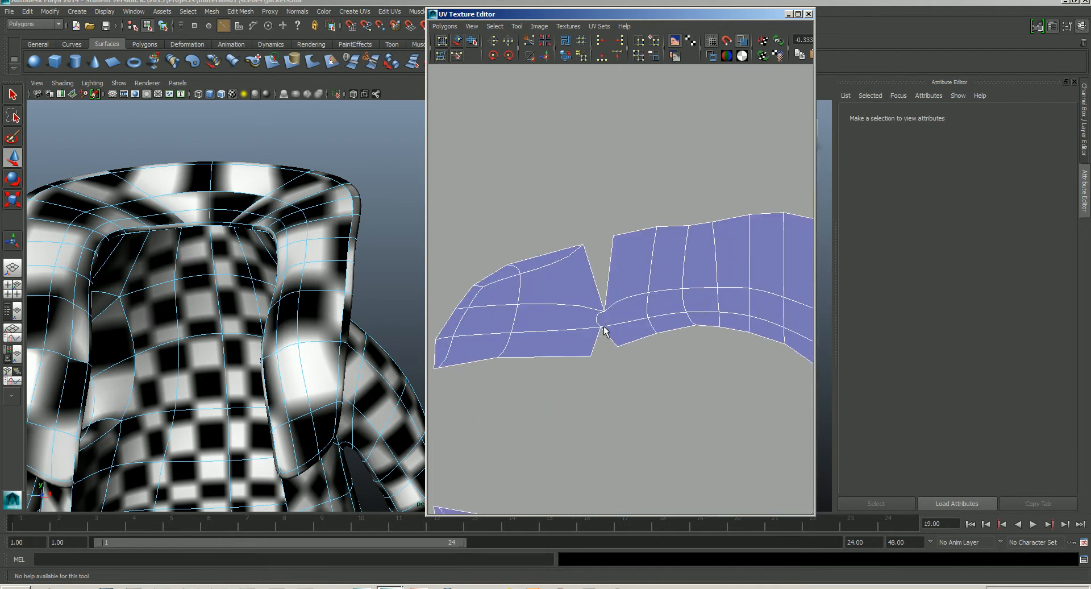
click(605, 347)
shift+click(607, 265)
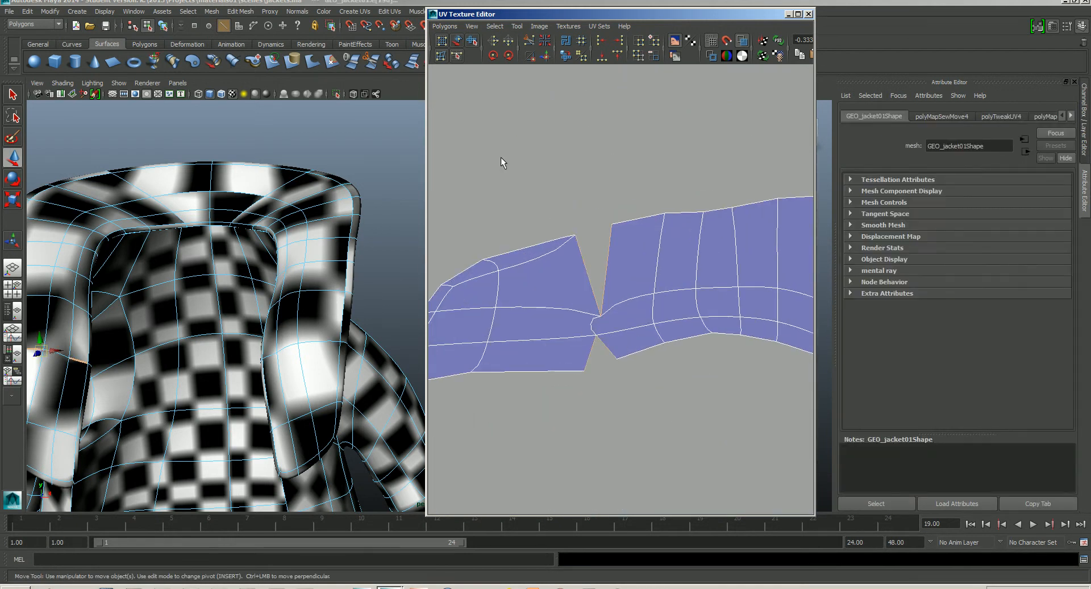
click(444, 26)
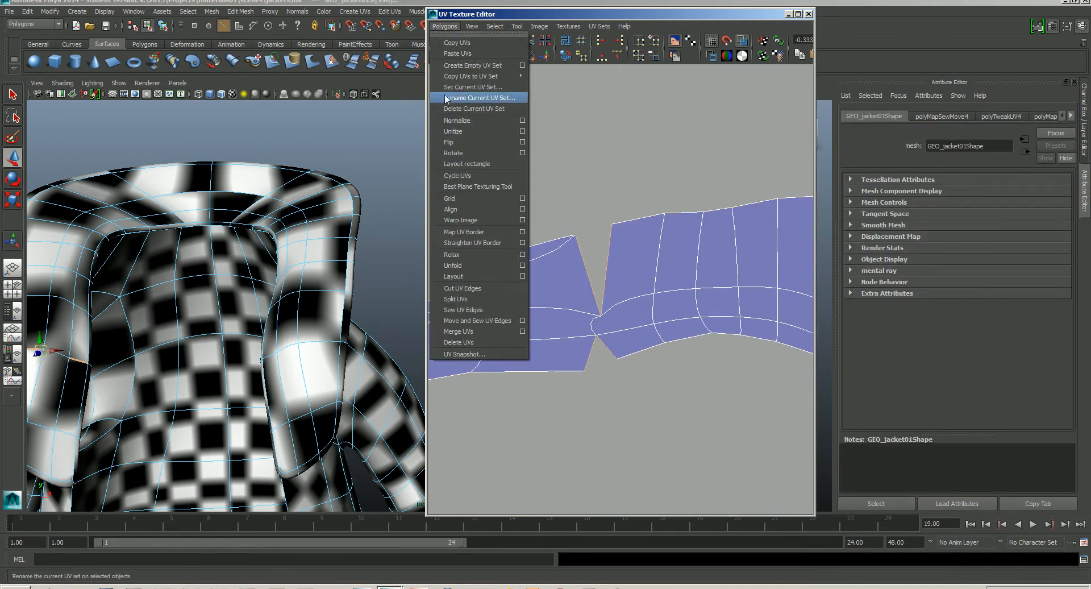
click(467, 319)
- Inspect the sewn collar tips and the open flap ends on the opposite side of the collar shell
alt+middle_drag(593, 322, 588, 282)
scroll(591, 282, down, 4)
alt+middle_drag(630, 334, 564, 278)
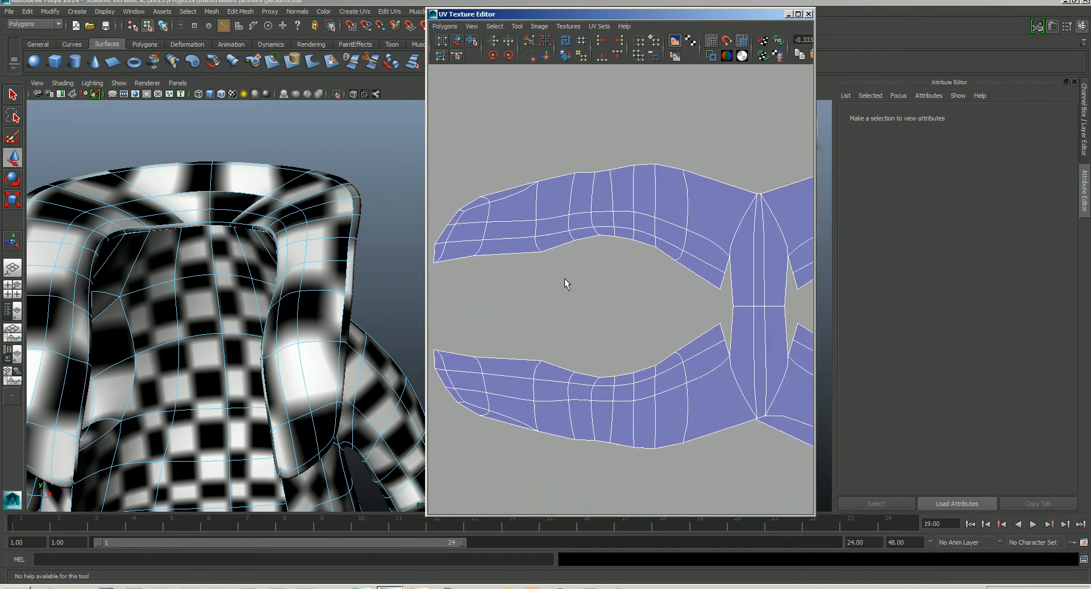
scroll(564, 277, down, 3)
alt+middle_drag(626, 299, 603, 285)
alt+middle_drag(721, 319, 629, 296)
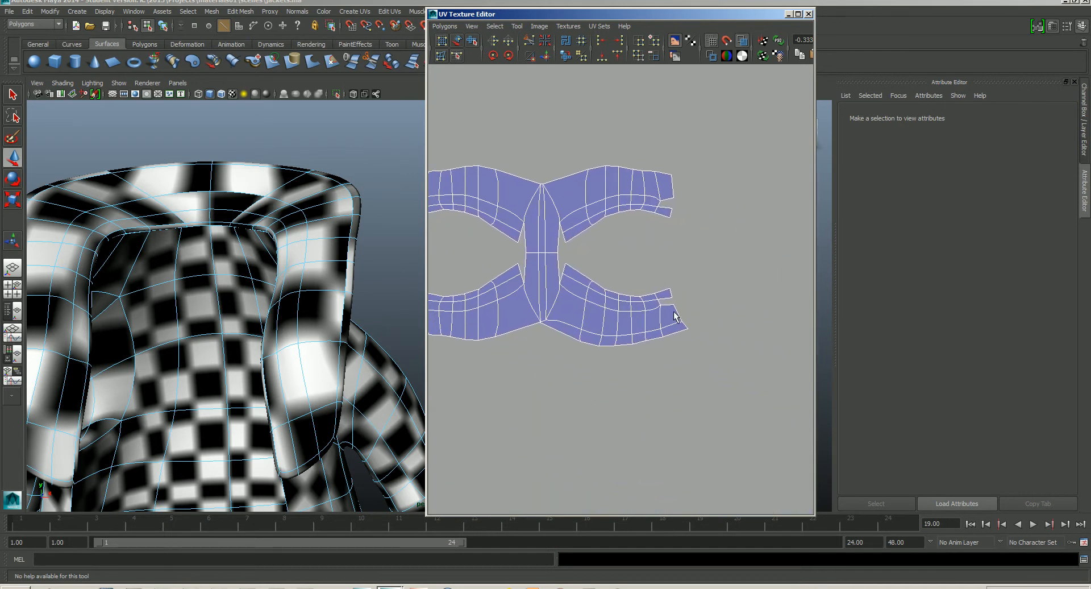
- Select the end face of the collar's open lower flap and locate where that area sits on the jacket
right_click(674, 313)
click(673, 337)
click(669, 319)
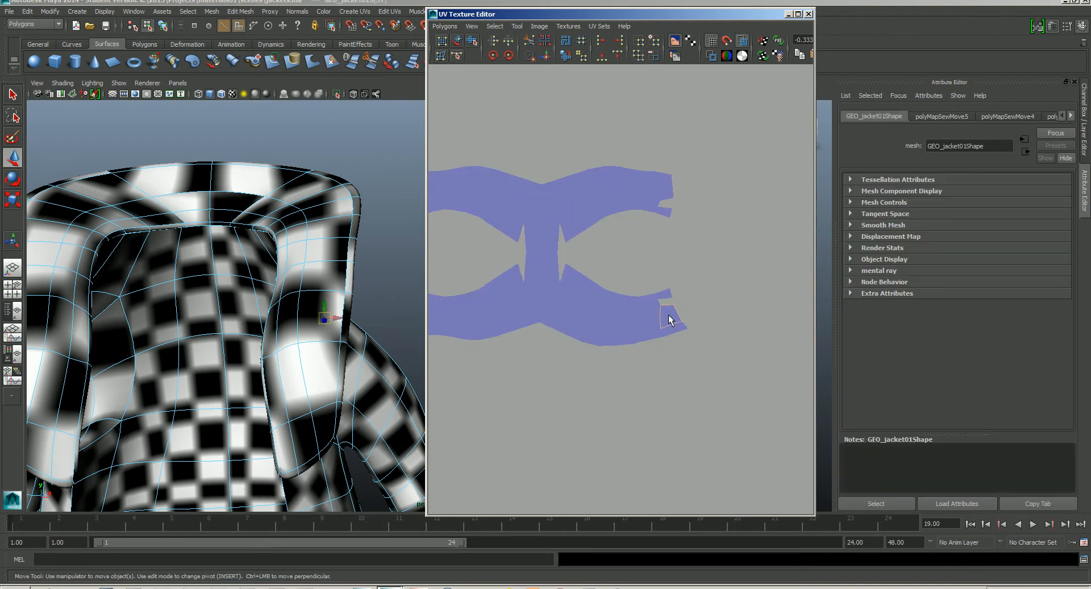
alt+drag(410, 312, 239, 311)
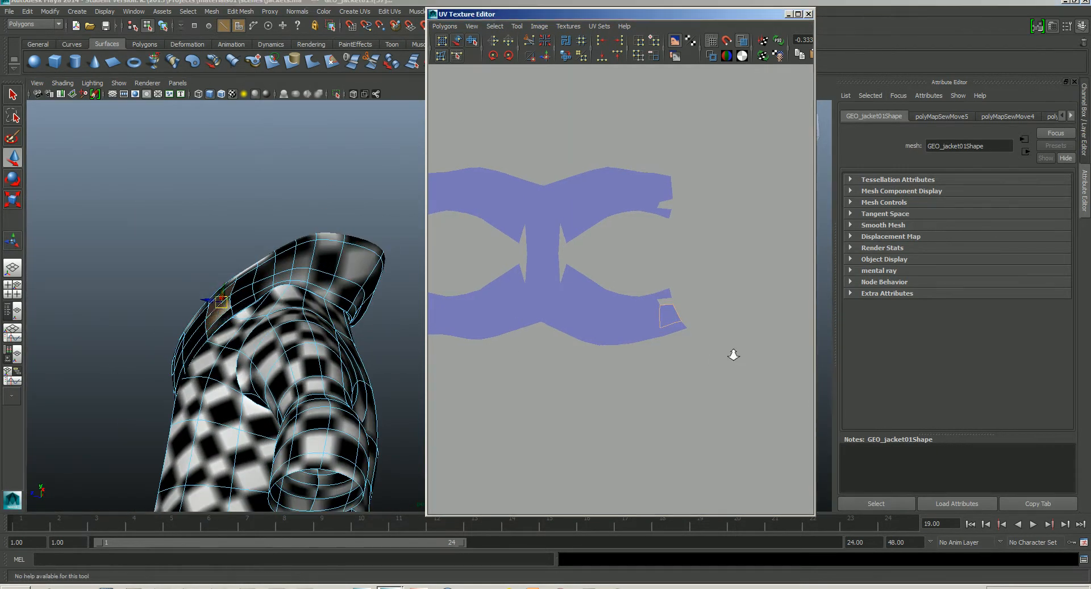
alt+right_drag(732, 349, 737, 358)
alt+middle_drag(682, 363, 663, 284)
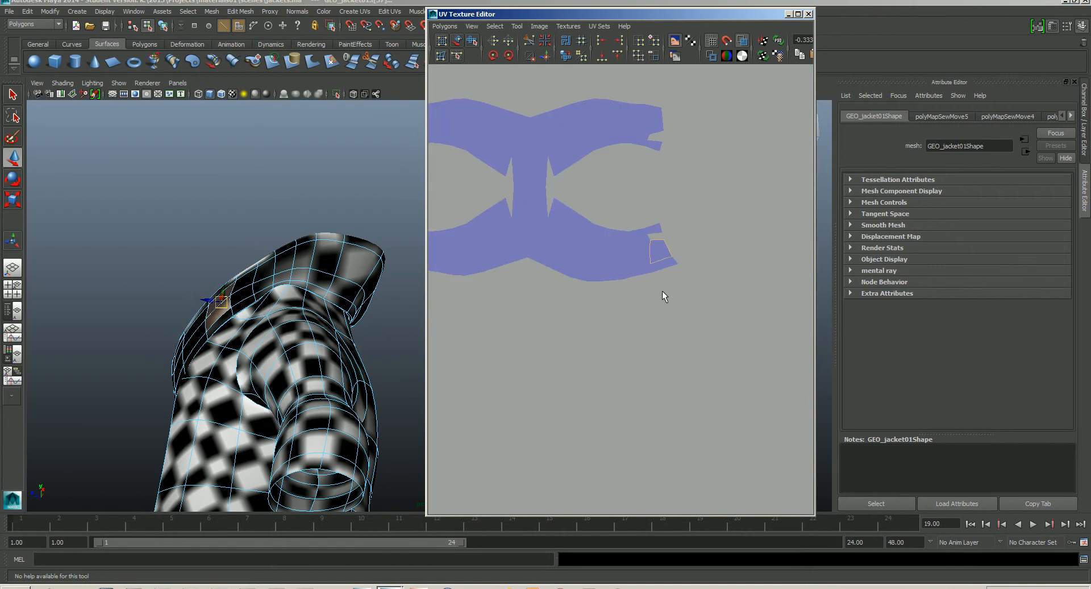
alt+right_drag(662, 291, 637, 417)
alt+middle_drag(638, 420, 622, 230)
alt+right_drag(624, 233, 716, 412)
alt+middle_drag(717, 414, 635, 308)
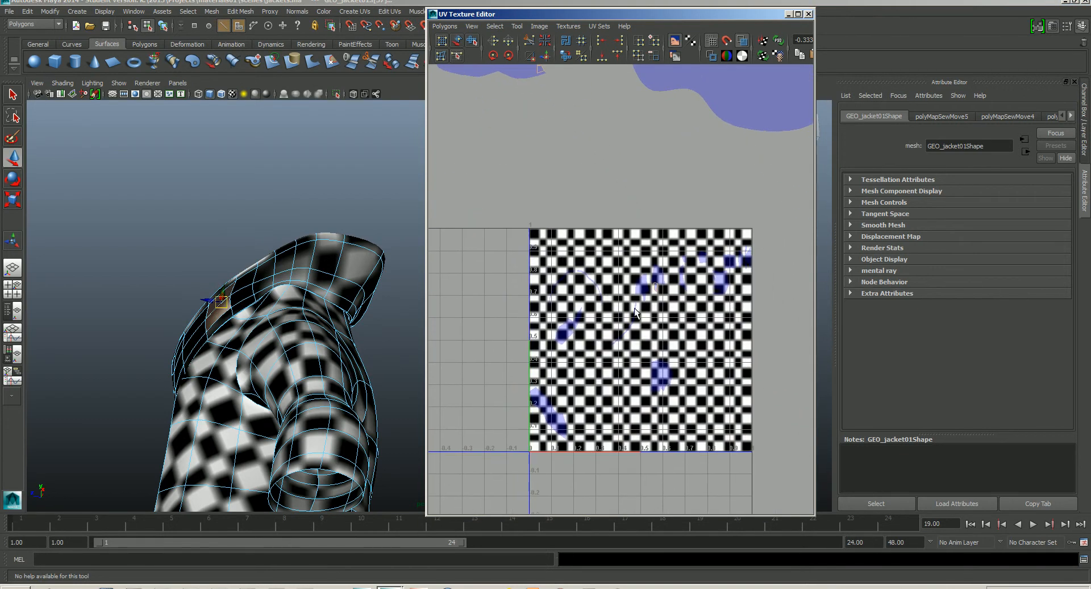
- Convert the face selection to UVs to find the matching collar tip shell inside the texture tile
ctrl+right_drag(658, 290, 709, 290)
alt+middle_drag(709, 290, 668, 294)
alt+right_drag(668, 293, 650, 292)
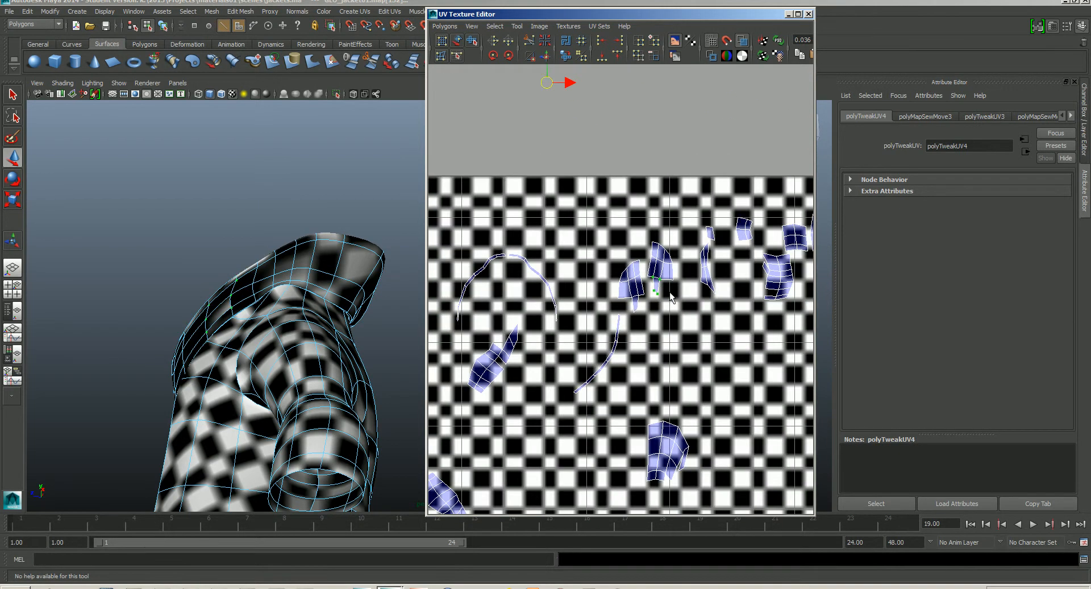
alt+middle_drag(650, 293, 637, 305)
alt+right_drag(637, 304, 657, 305)
alt+middle_drag(648, 319, 640, 303)
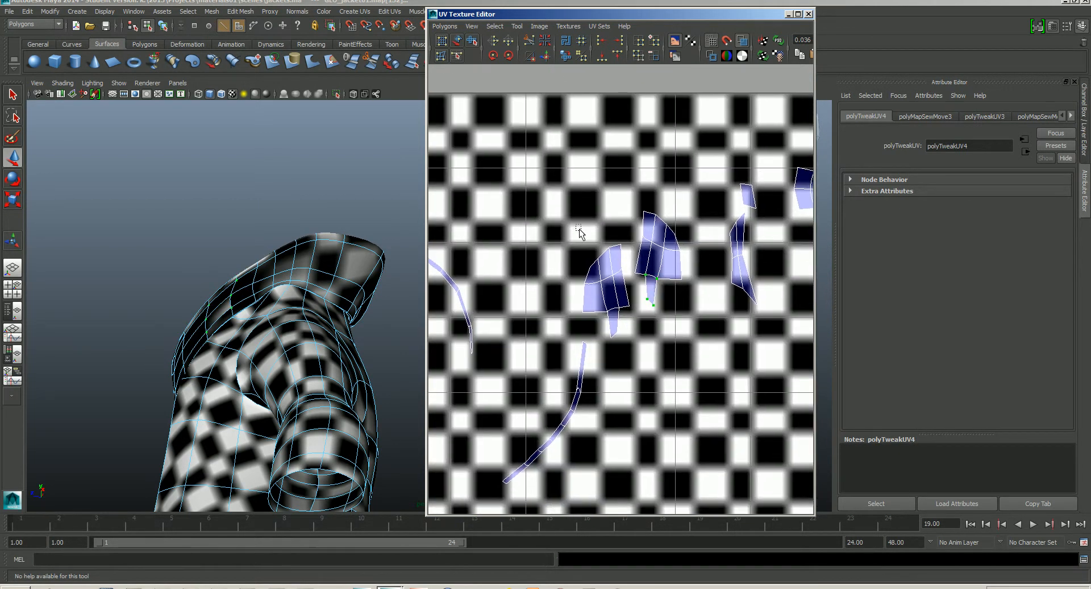
- Select all UVs of the two separate collar tip shells in the texture tile
drag(579, 229, 641, 338)
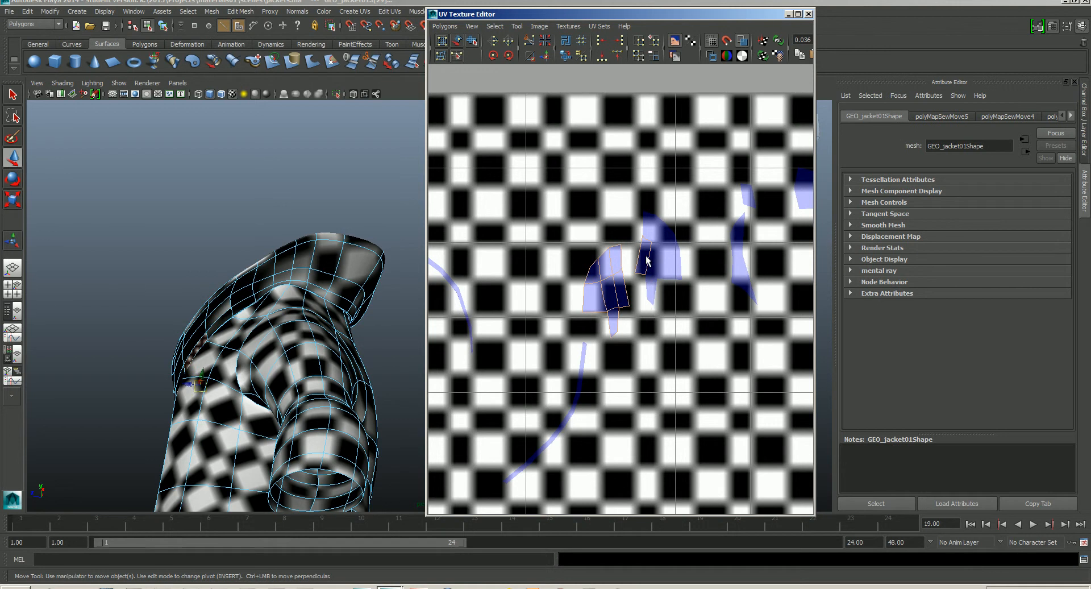
ctrl+drag(638, 208, 686, 313)
right_drag(664, 262, 703, 264)
drag(558, 184, 652, 322)
shift+drag(601, 346, 636, 322)
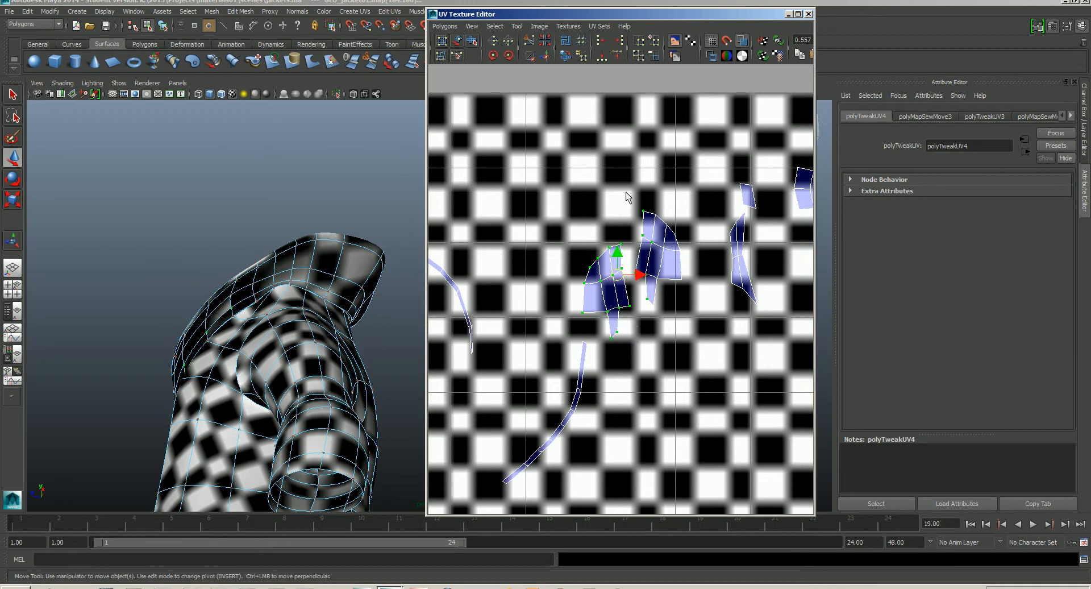
shift+drag(627, 197, 695, 316)
drag(608, 198, 691, 314)
ctrl+shift+drag(582, 232, 650, 327)
- Move the two selected tip shells out of the texture tile to beside the collar shell's open flap ends
drag(641, 274, 638, 183)
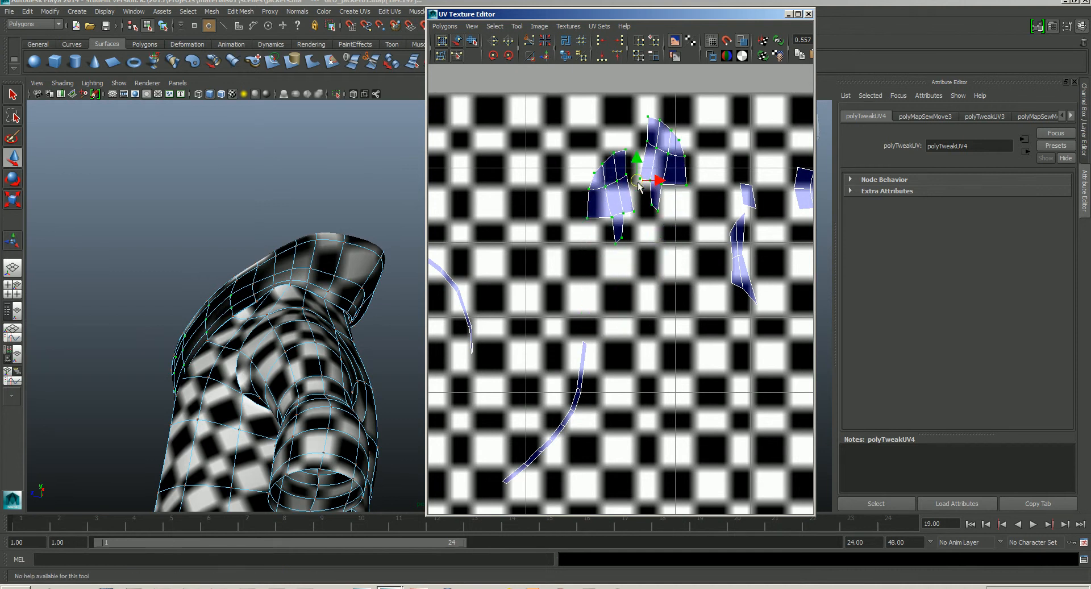
scroll(647, 208, down, 1)
alt+middle_drag(648, 207, 636, 354)
scroll(635, 341, down, 2)
drag(624, 312, 588, 173)
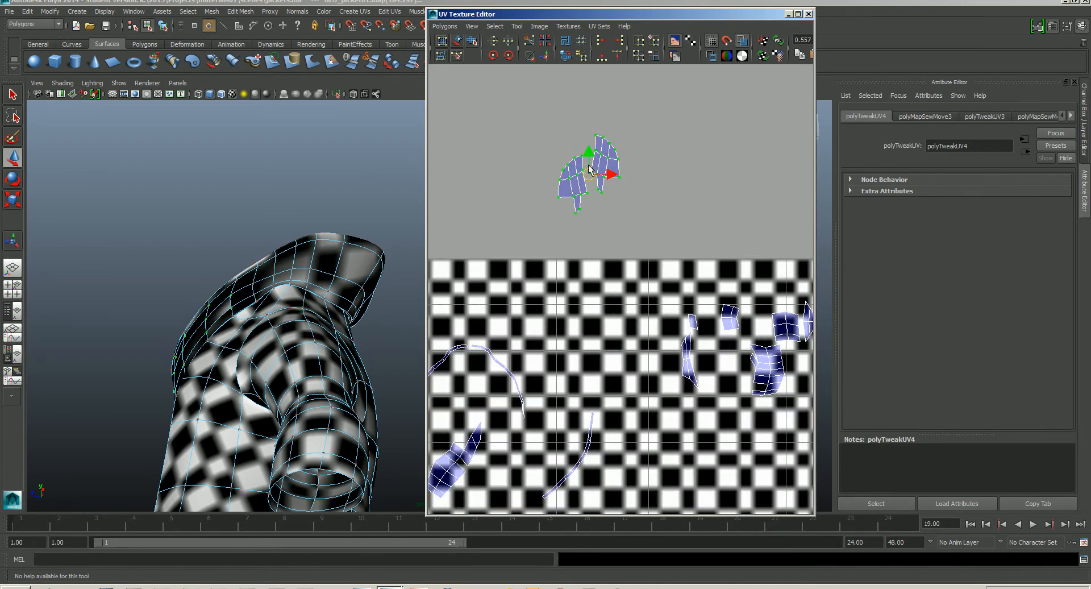
scroll(595, 222, down, 2)
alt+middle_drag(599, 234, 644, 327)
scroll(645, 328, down, 2)
drag(639, 297, 588, 175)
scroll(573, 176, up, 4)
alt+middle_drag(574, 176, 653, 373)
scroll(653, 341, up, 2)
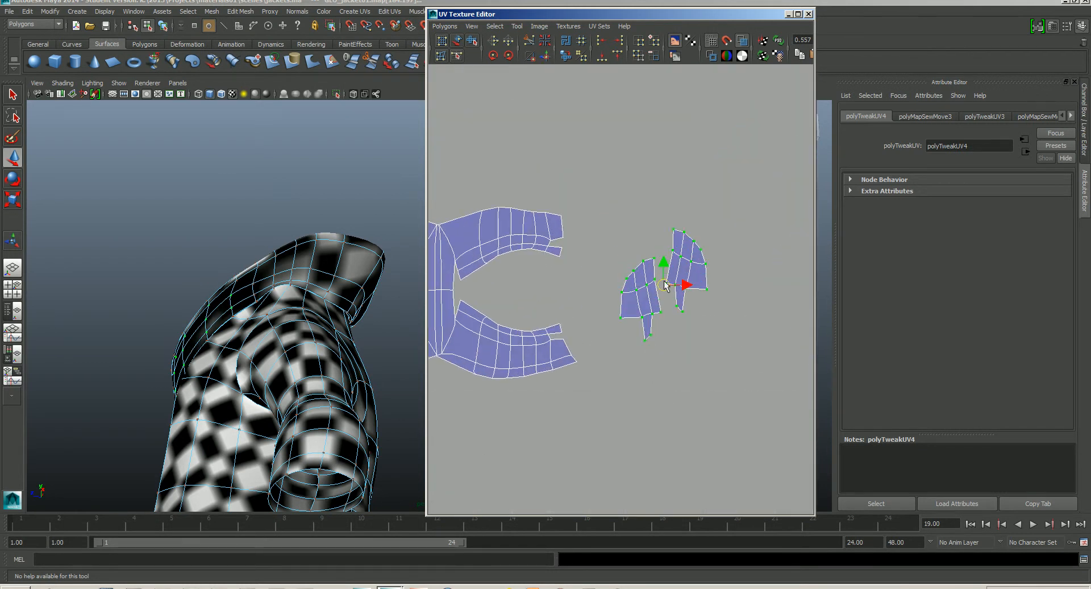
- Rotate the two tip shells so their narrow strips point towards the collar, and place them level with the open flap ends
drag(666, 284, 631, 306)
key(e)
key(w)
click(603, 353)
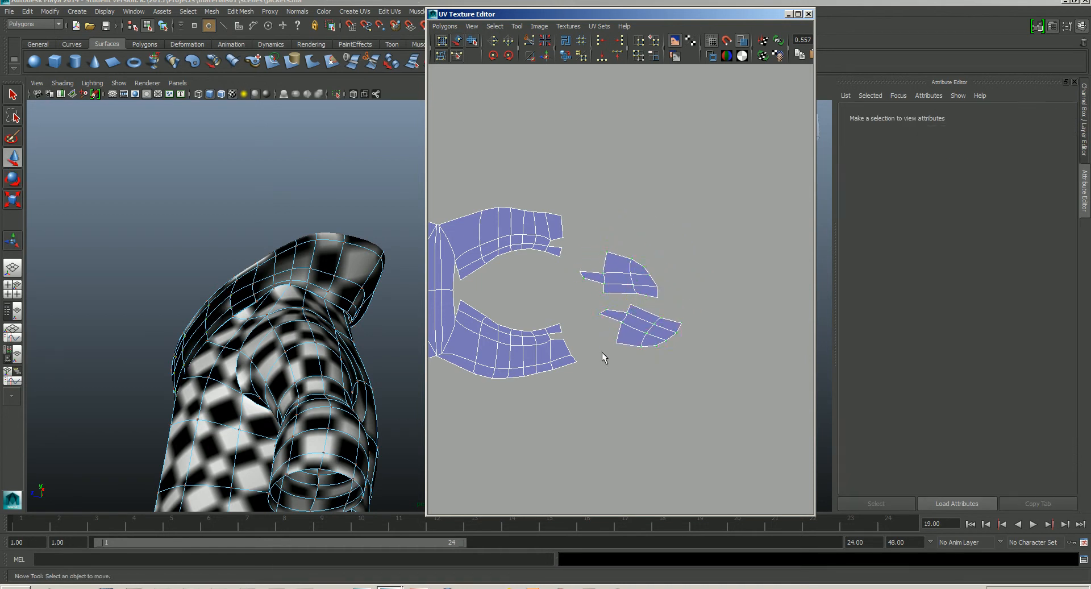
- Select the open edges at the end of the lower flap that match the lower tip shell
mouse_move(591, 352)
alt+middle_down()
mouse_move(664, 389)
mouse_move(611, 352)
alt+middle_up()
scroll(670, 394, up, 3)
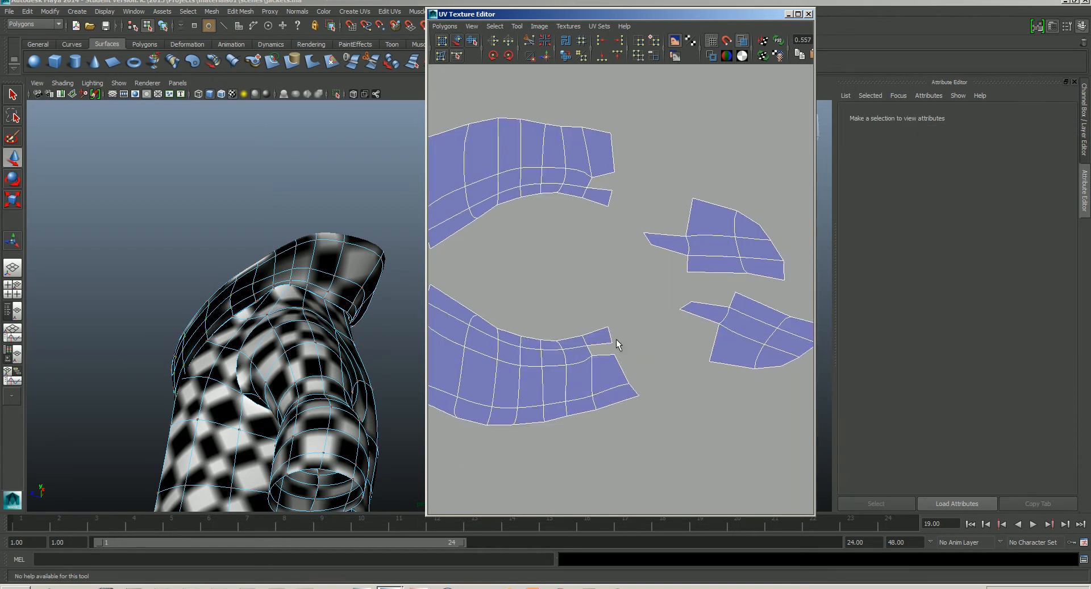
right_drag(617, 331, 619, 309)
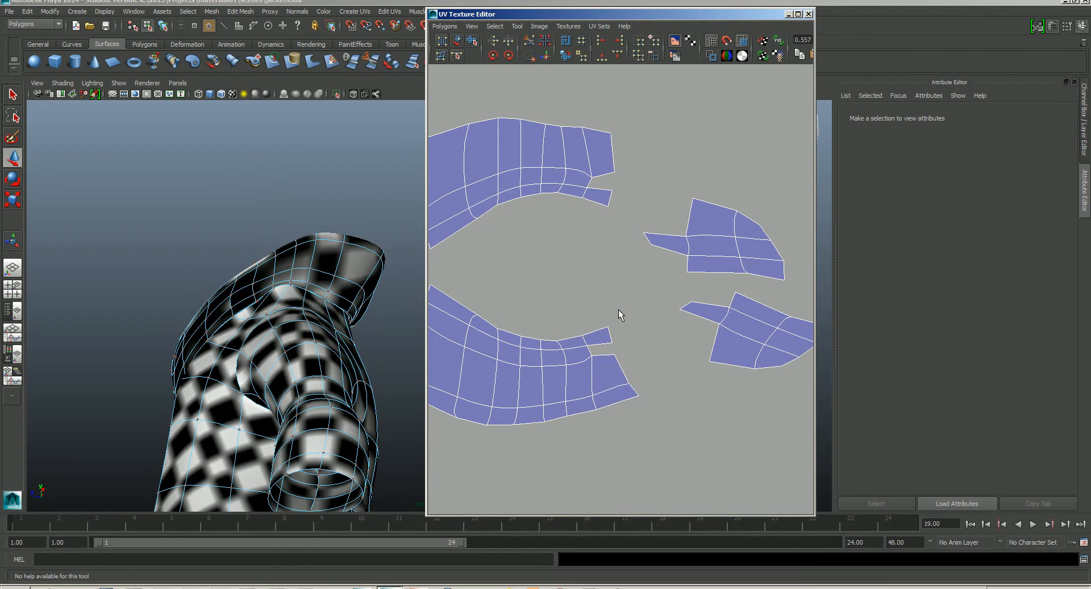
click(601, 345)
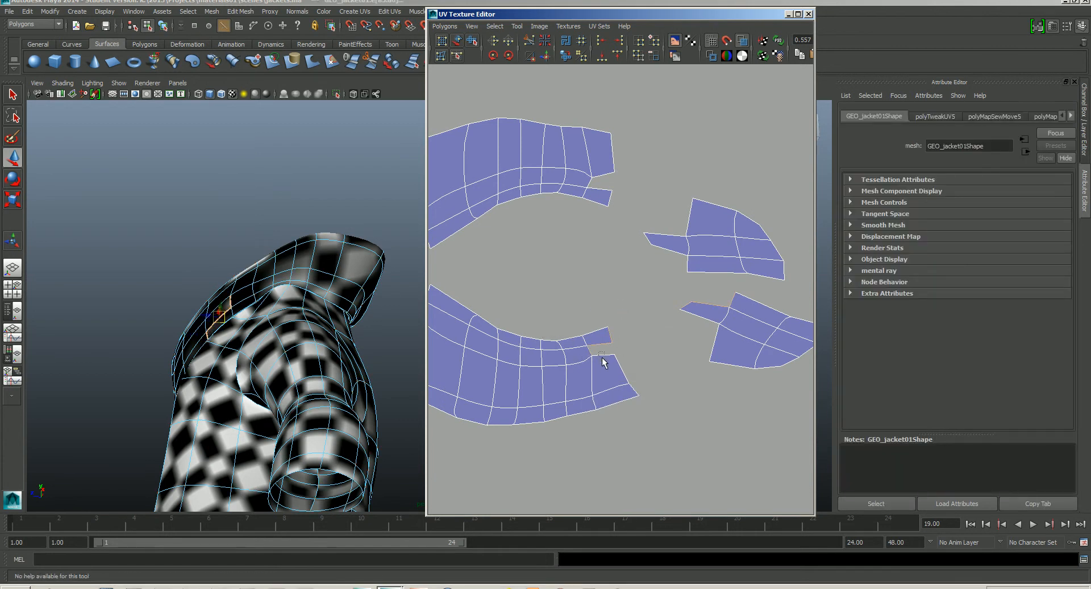
shift+click(625, 376)
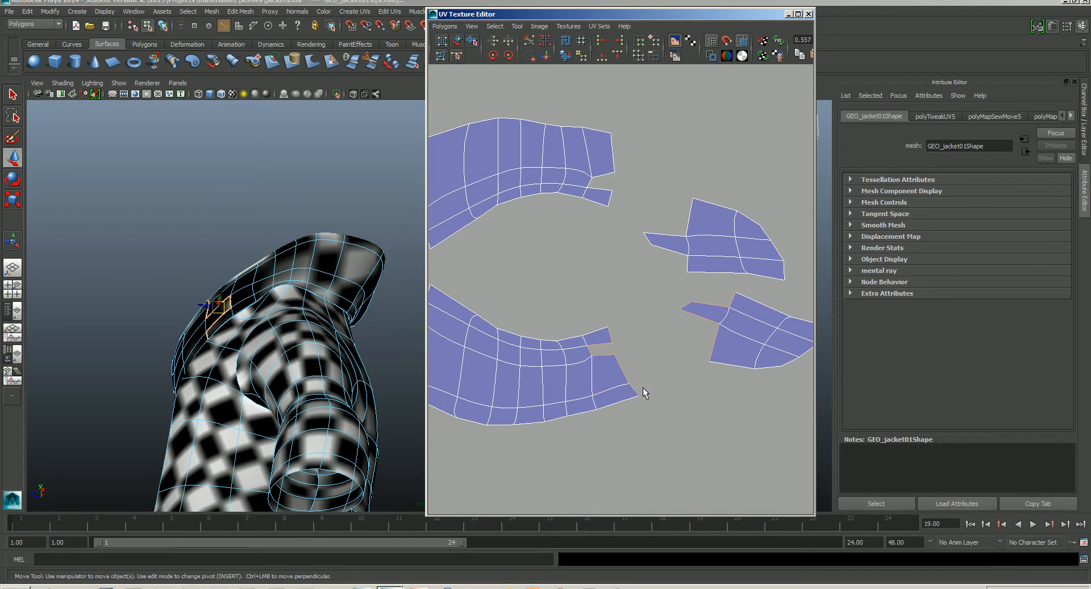
- Try Move and Sew UV Edges and plain Sew UV Edges on the lower flap's selected edges, undoing each attempt
click(444, 26)
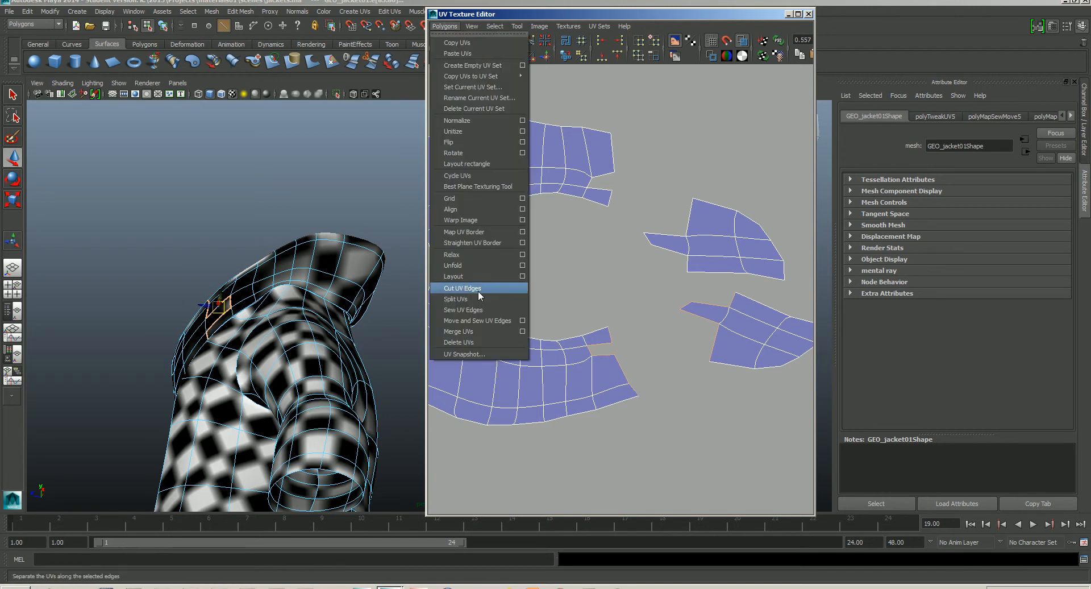
click(477, 321)
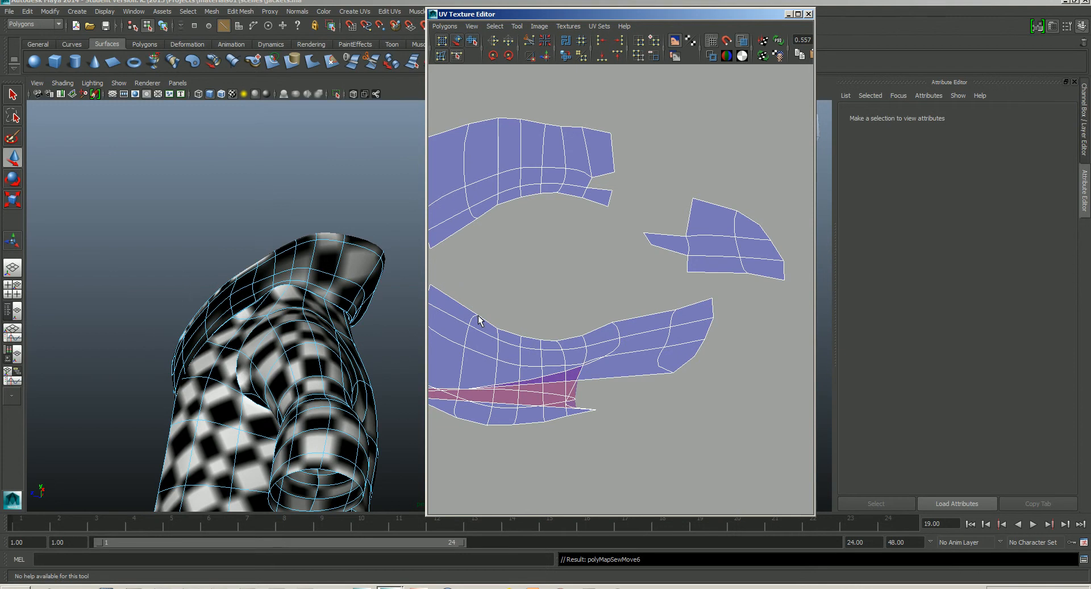
key(ctrl+z)
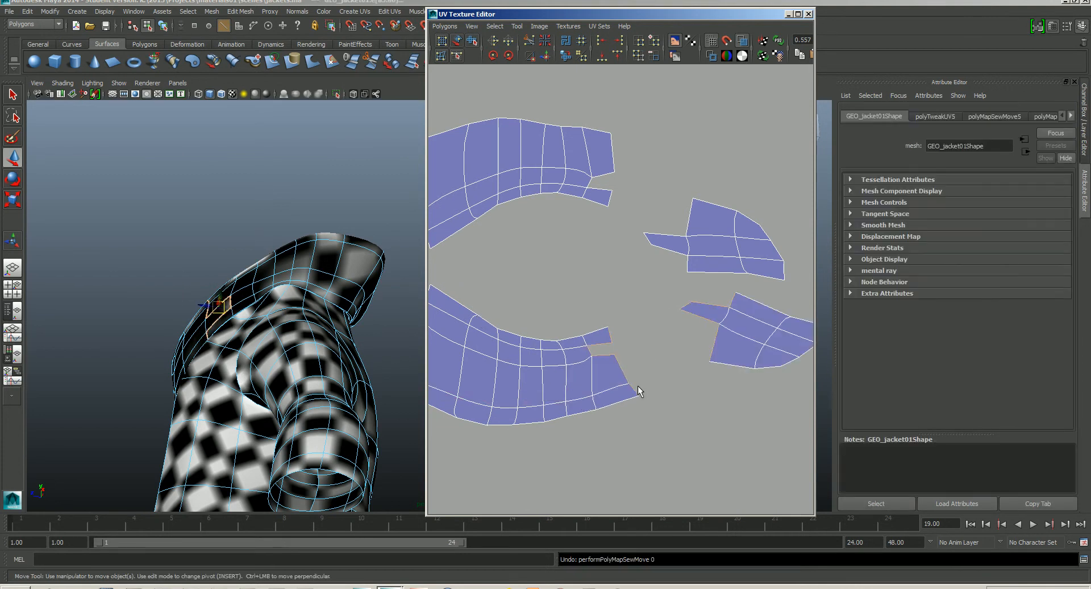
click(445, 26)
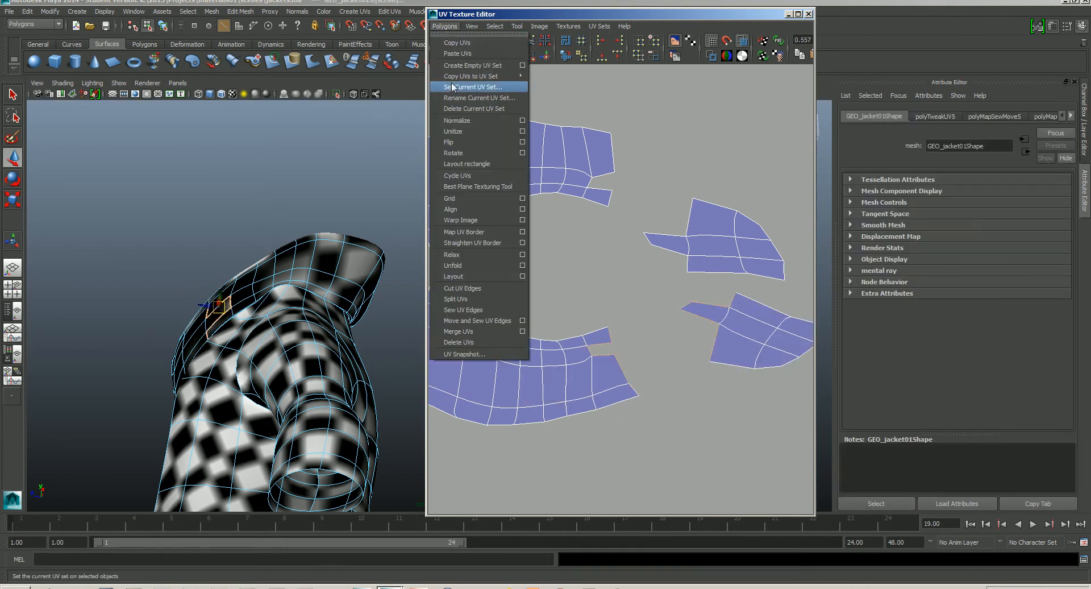
click(469, 312)
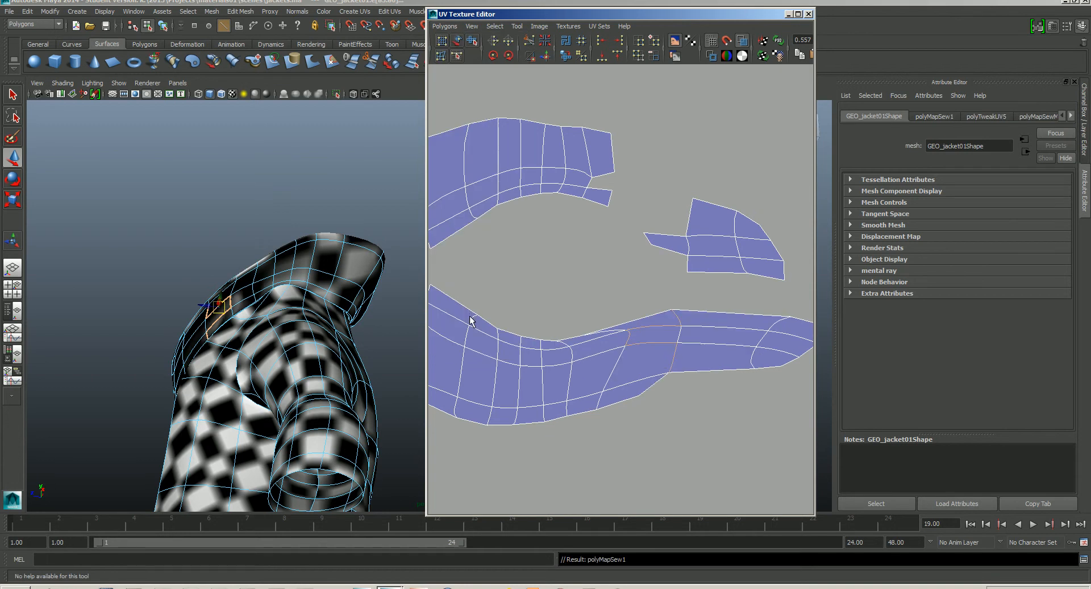
key(ctrl+z)
- Join the lower tip shell to the lower flap with Move and Sew UV Edges
click(444, 26)
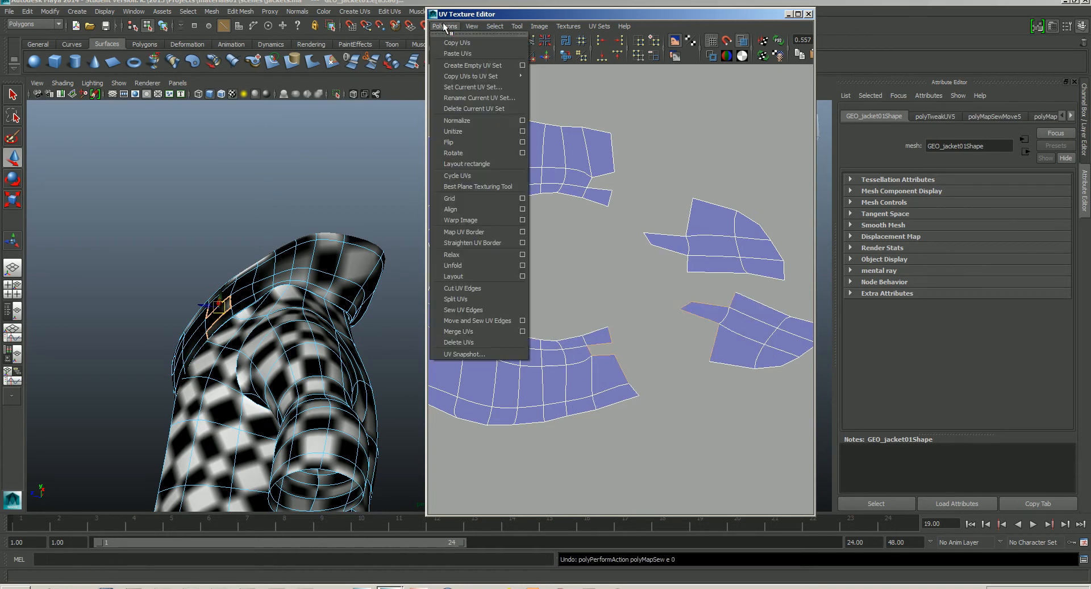
click(481, 319)
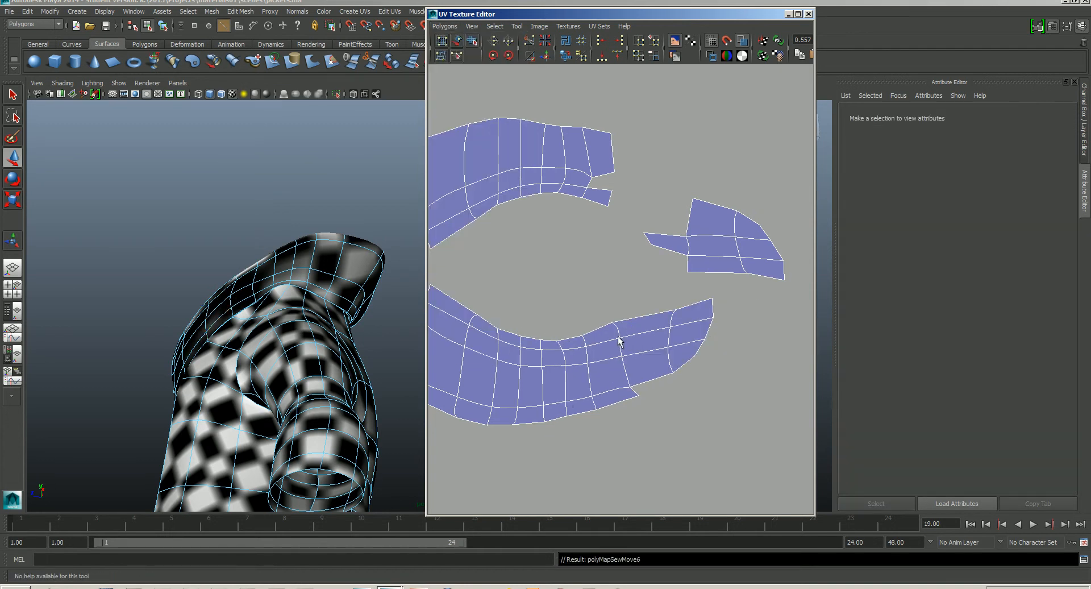
- Select the open edges at the end of the upper flap and attach the remaining tip shell with Move and Sew UV Edges
alt+middle_drag(615, 220, 608, 281)
click(594, 235)
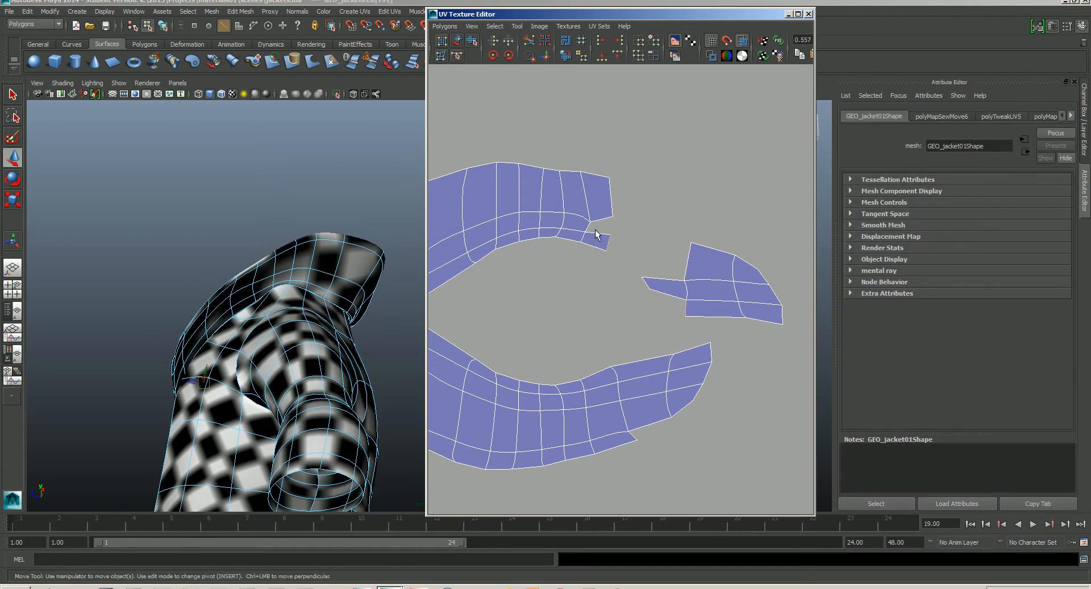
shift+click(588, 227)
shift+click(601, 220)
shift+click(612, 200)
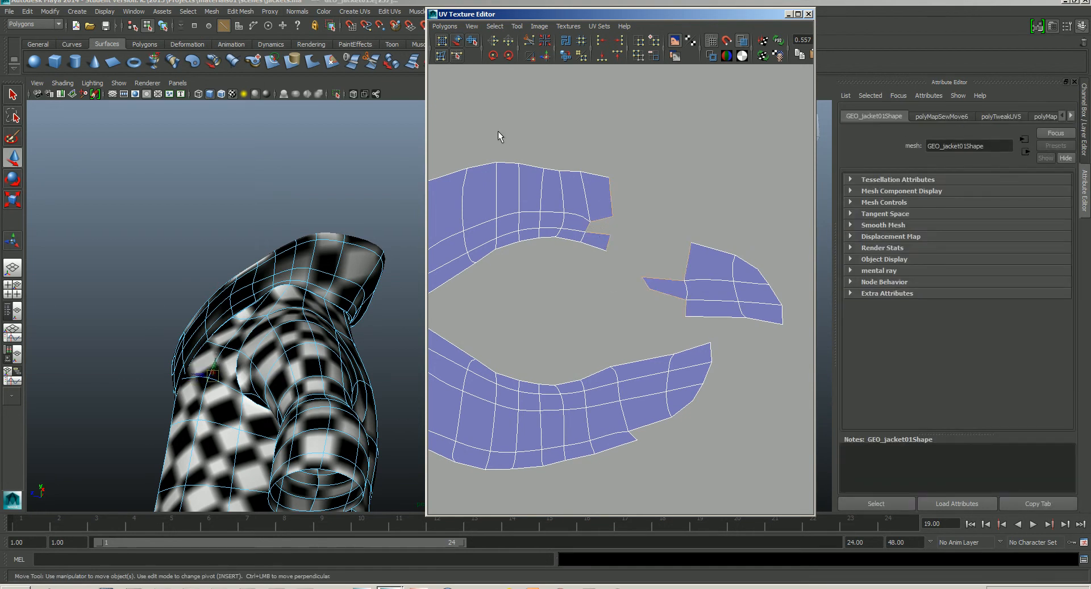
click(444, 26)
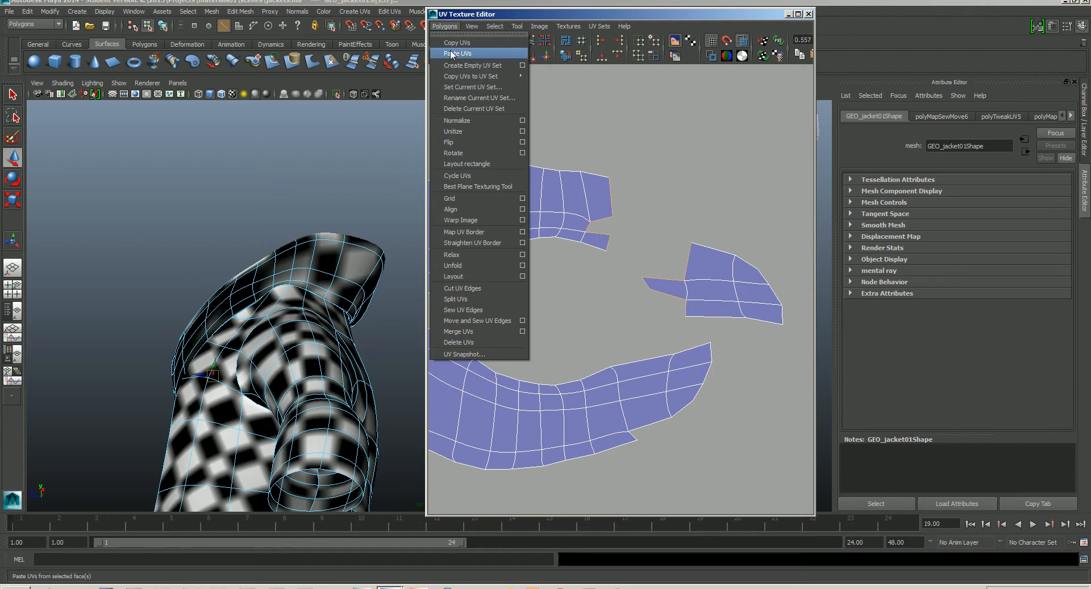
click(472, 320)
scroll(648, 267, down, 6)
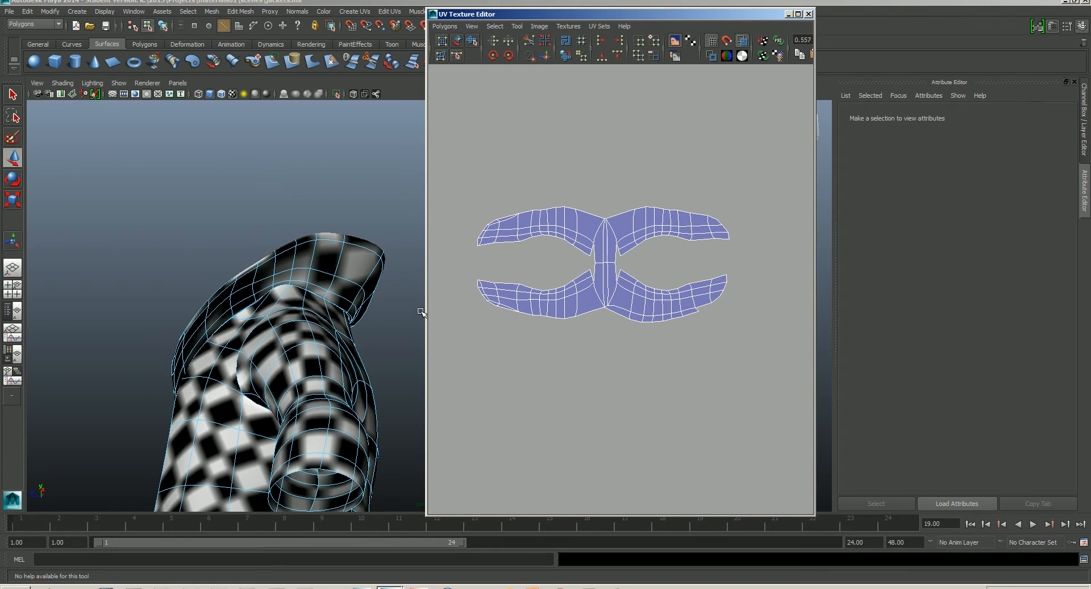
- Select the edges of the small shells left in the texture tile and examine which parts of the jacket they cover
alt+drag(398, 312, 564, 348)
scroll(659, 301, down, 5)
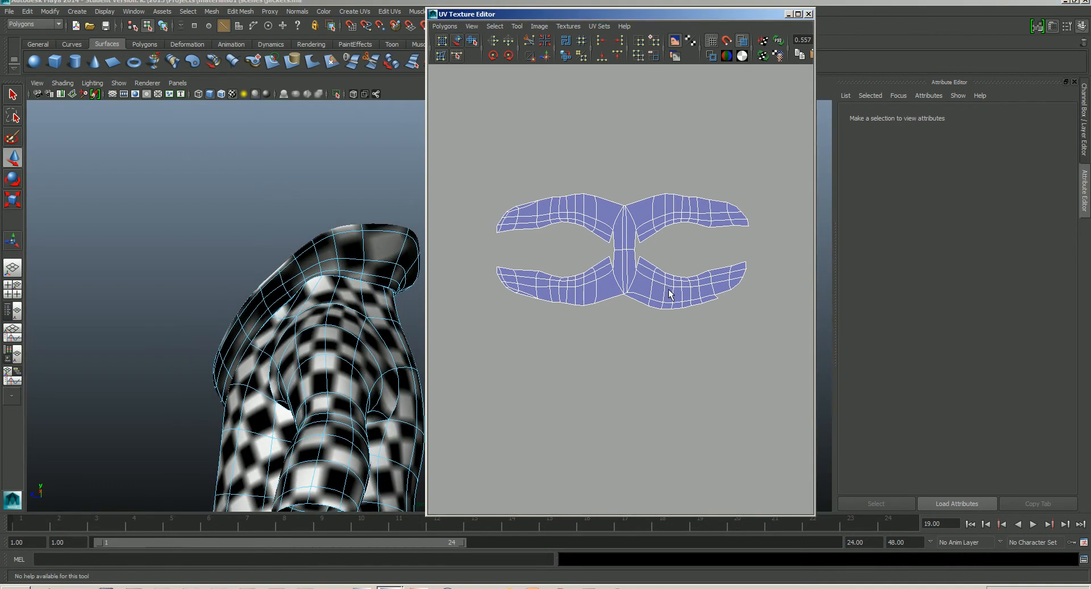
alt+middle_drag(681, 355, 562, 286)
scroll(597, 287, down, 1)
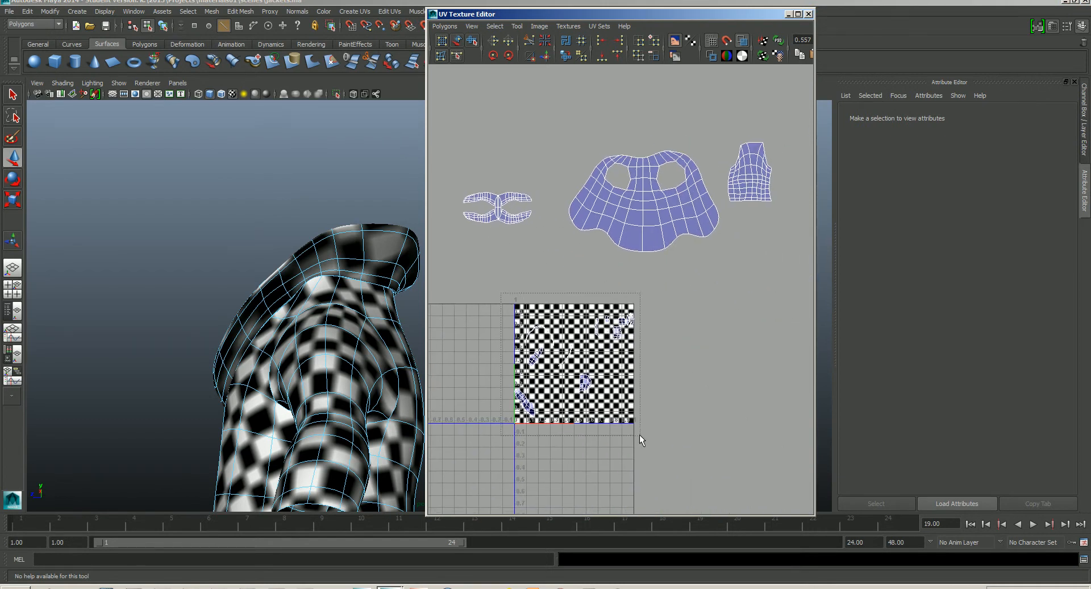
drag(640, 436, 636, 435)
alt+drag(386, 326, 229, 287)
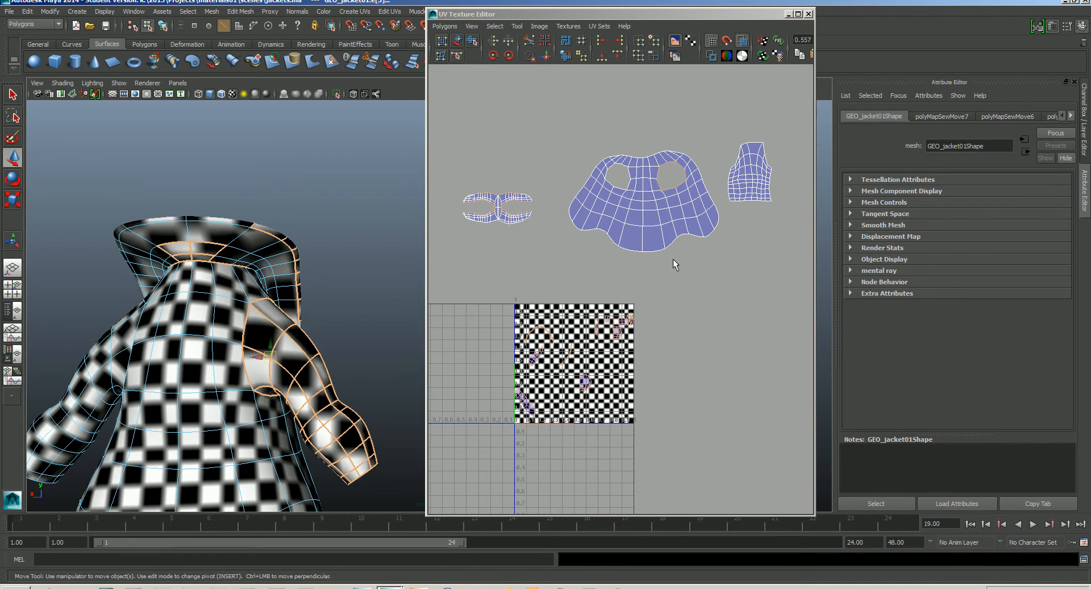
mouse_move(655, 242)
alt+middle_down()
mouse_move(665, 257)
mouse_move(649, 293)
mouse_move(649, 257)
alt+middle_up()
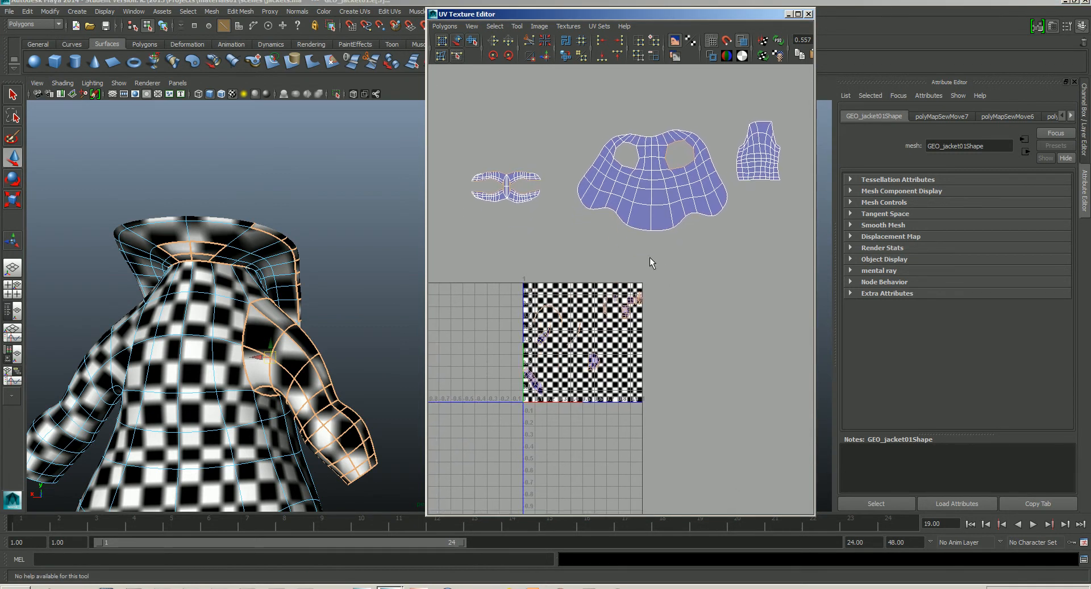
drag(542, 325, 554, 340)
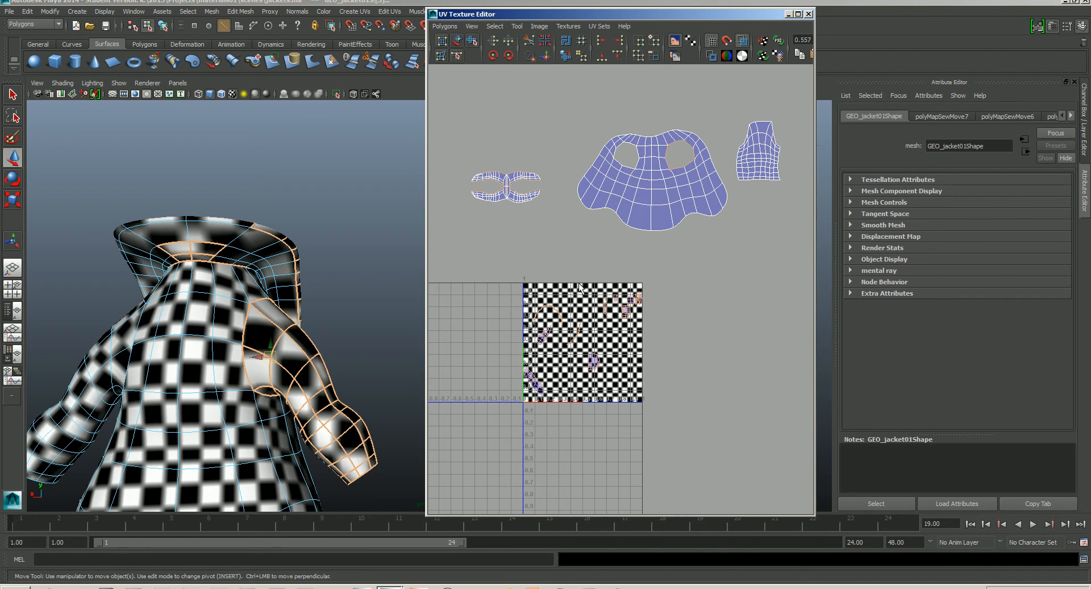
alt+middle_drag(662, 241, 645, 266)
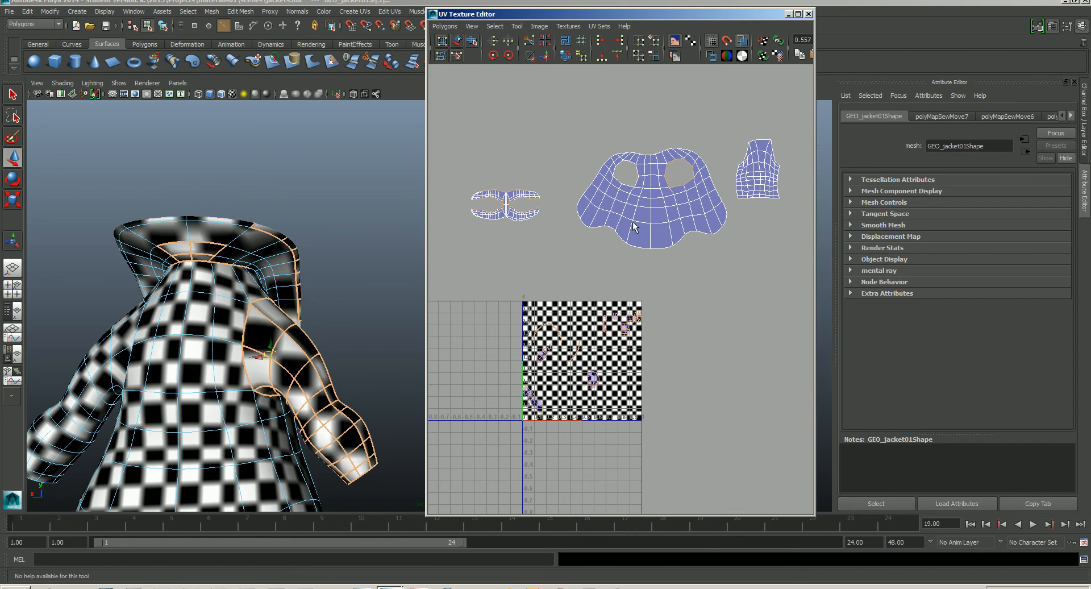
alt+drag(150, 402, 163, 419)
scroll(219, 372, down, 3)
alt+middle_drag(165, 429, 223, 325)
alt+drag(223, 324, 211, 342)
alt+middle_drag(613, 384, 616, 385)
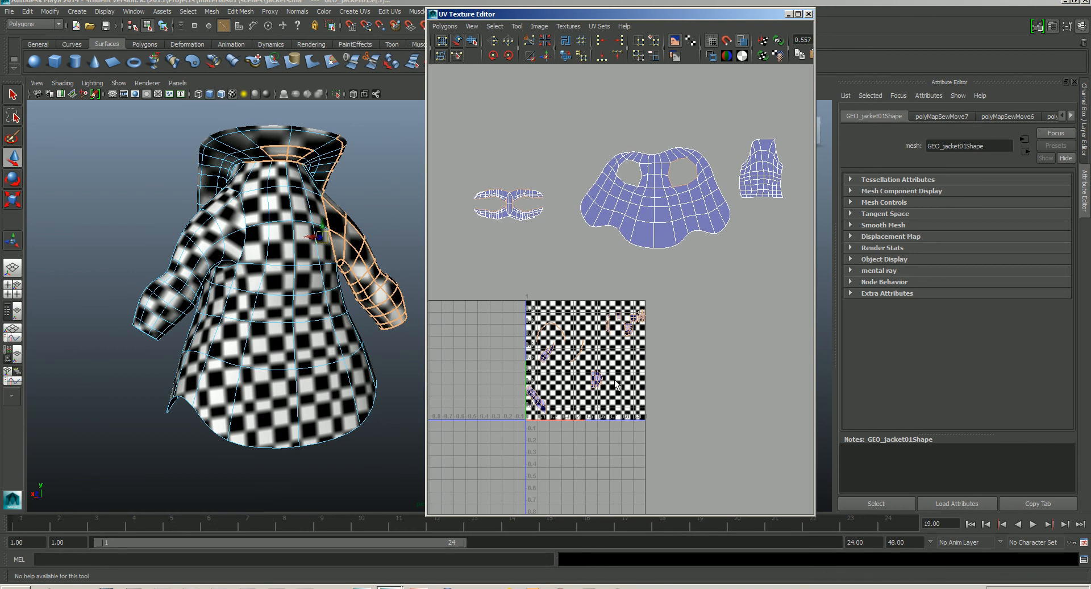